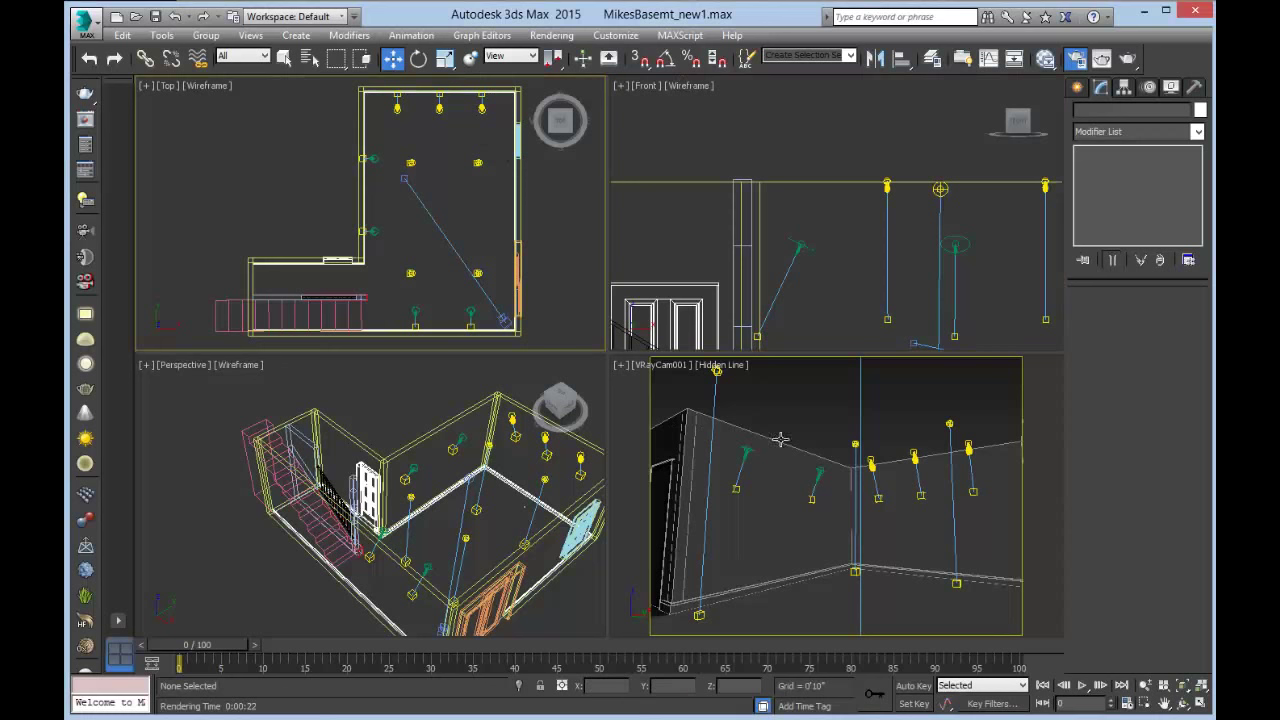
click(631, 403)
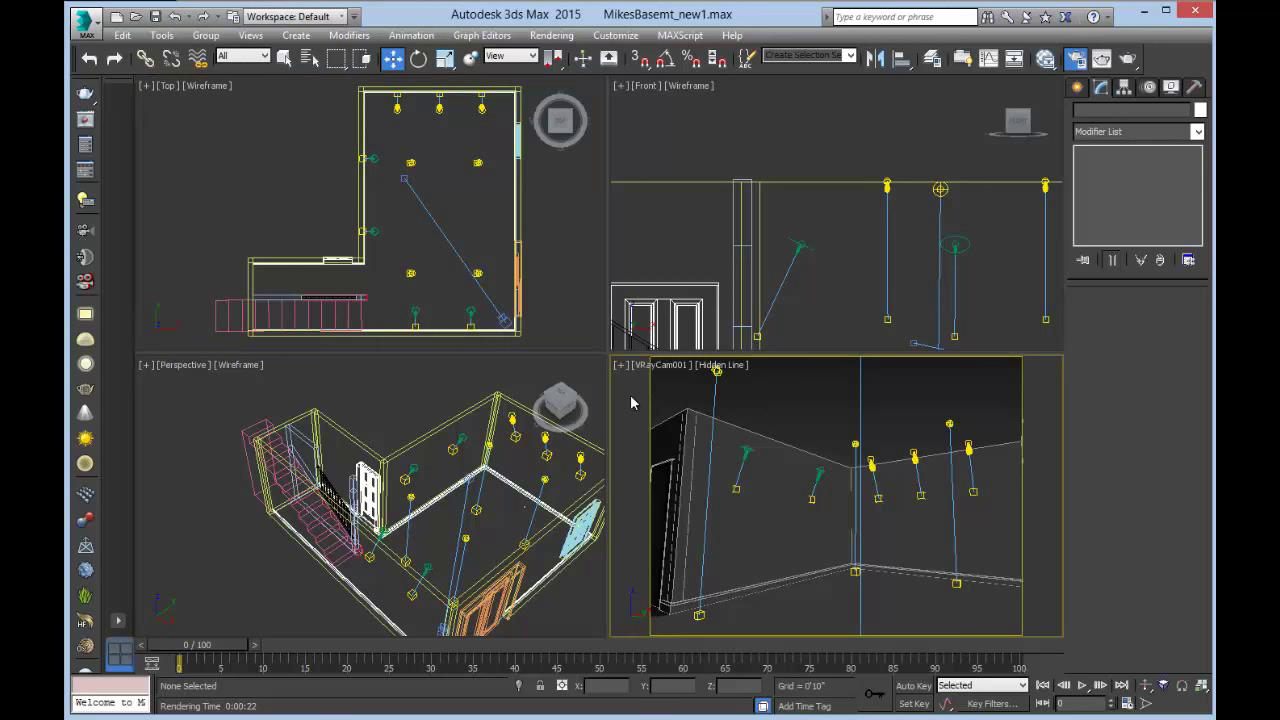
key(alt+w)
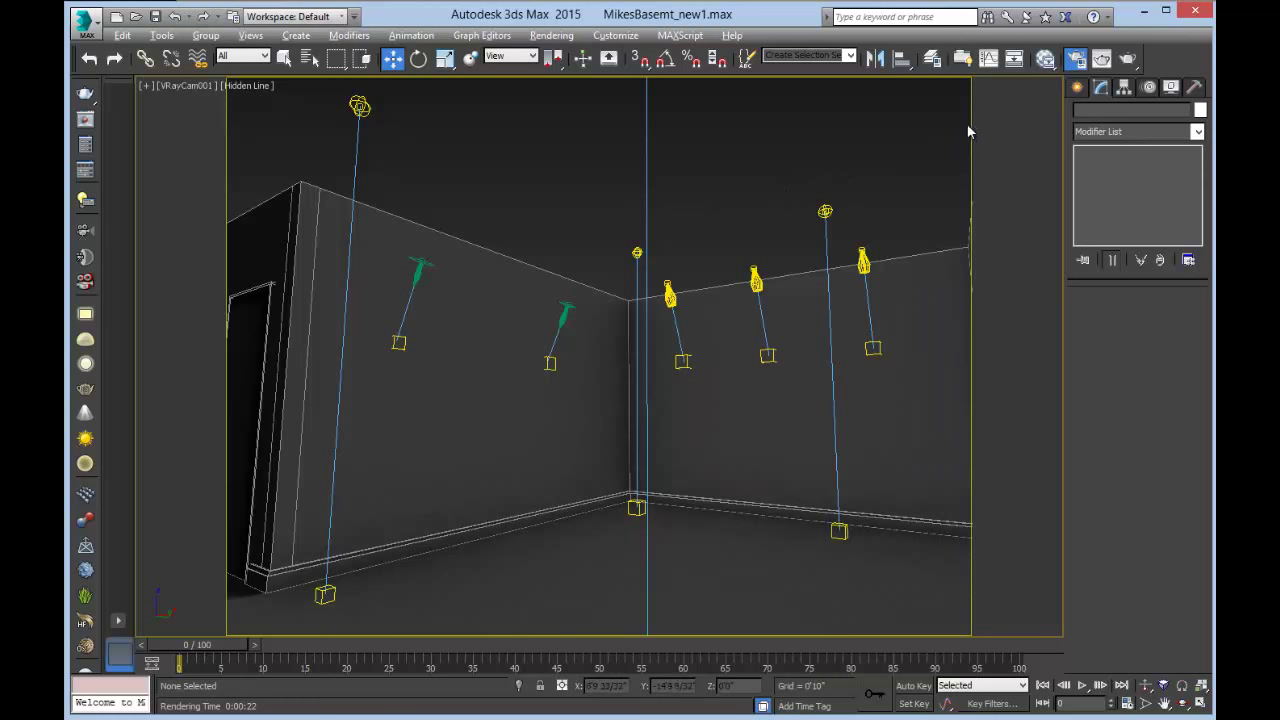
key(alt+w)
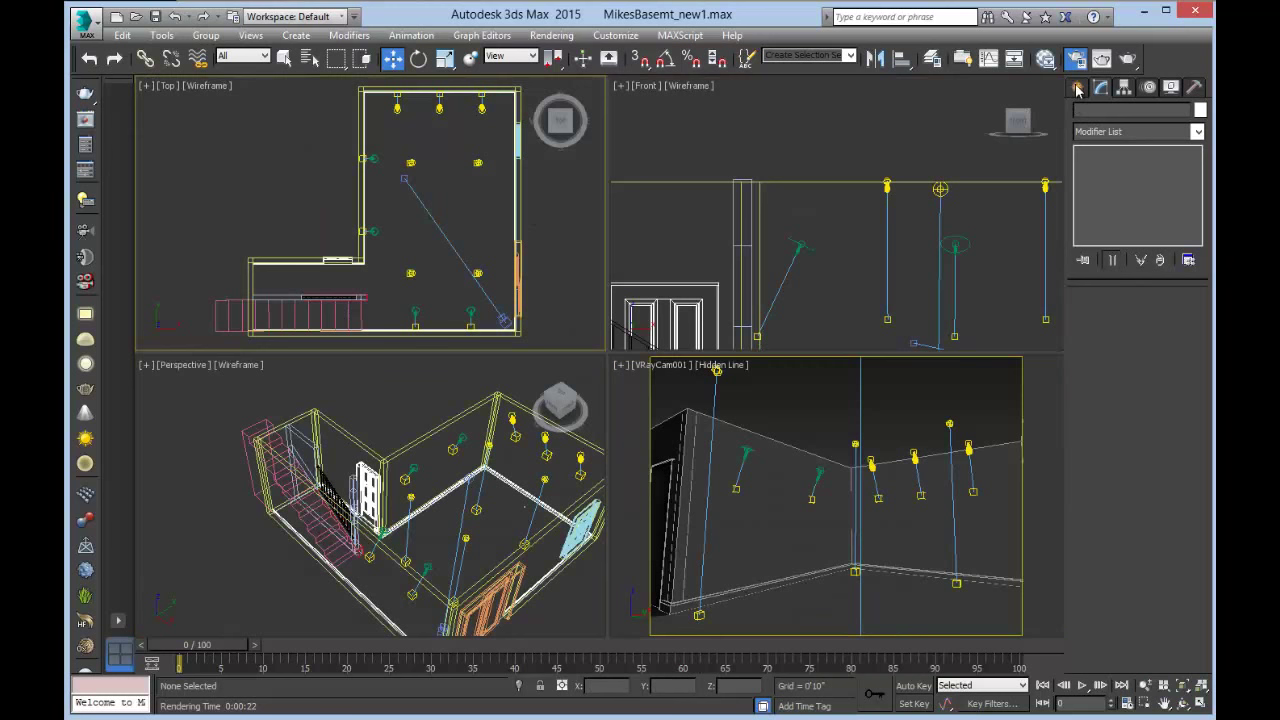
Draw a plane about 20'6" long and 9'7" wide in the Top view, from the stair-side outer wall to the main room's inner wall.
click(1078, 88)
click(1166, 258)
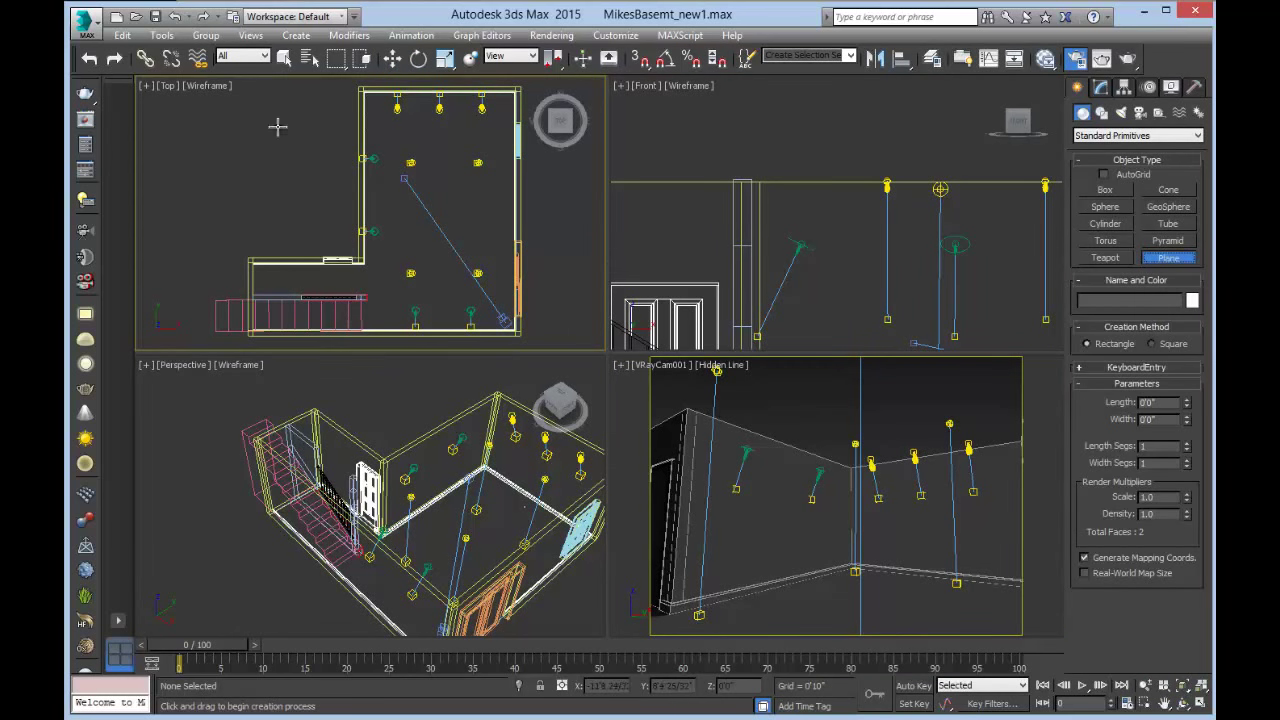
key(alt+w)
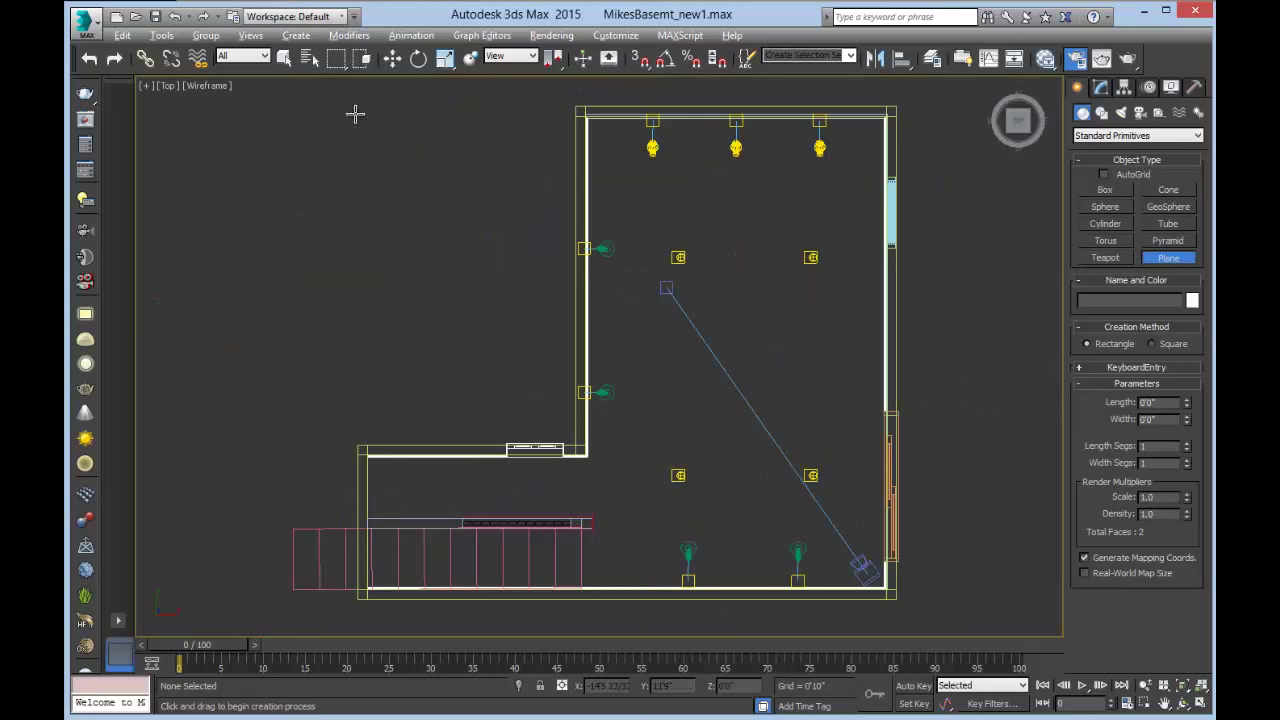
drag(357, 111, 585, 600)
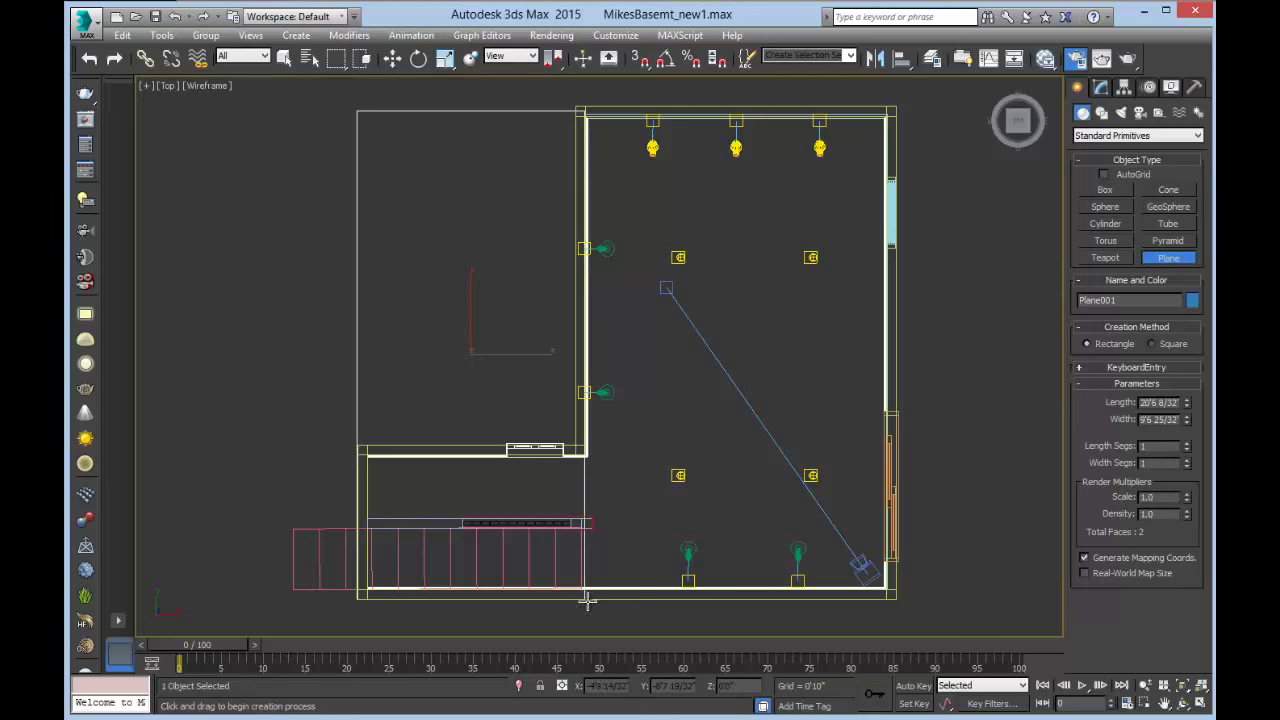
Convert the new plane to an Editable Poly.
key(w)
right_click(496, 340)
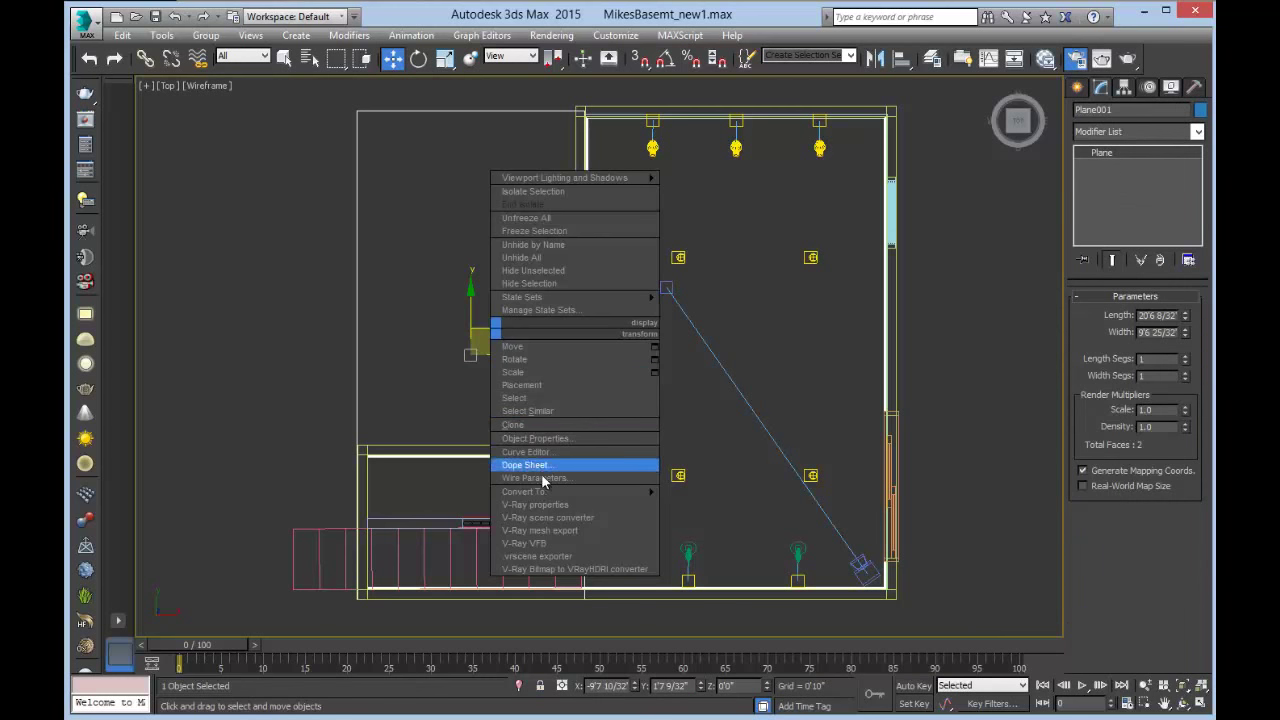
mouse_move(594, 494)
click(700, 504)
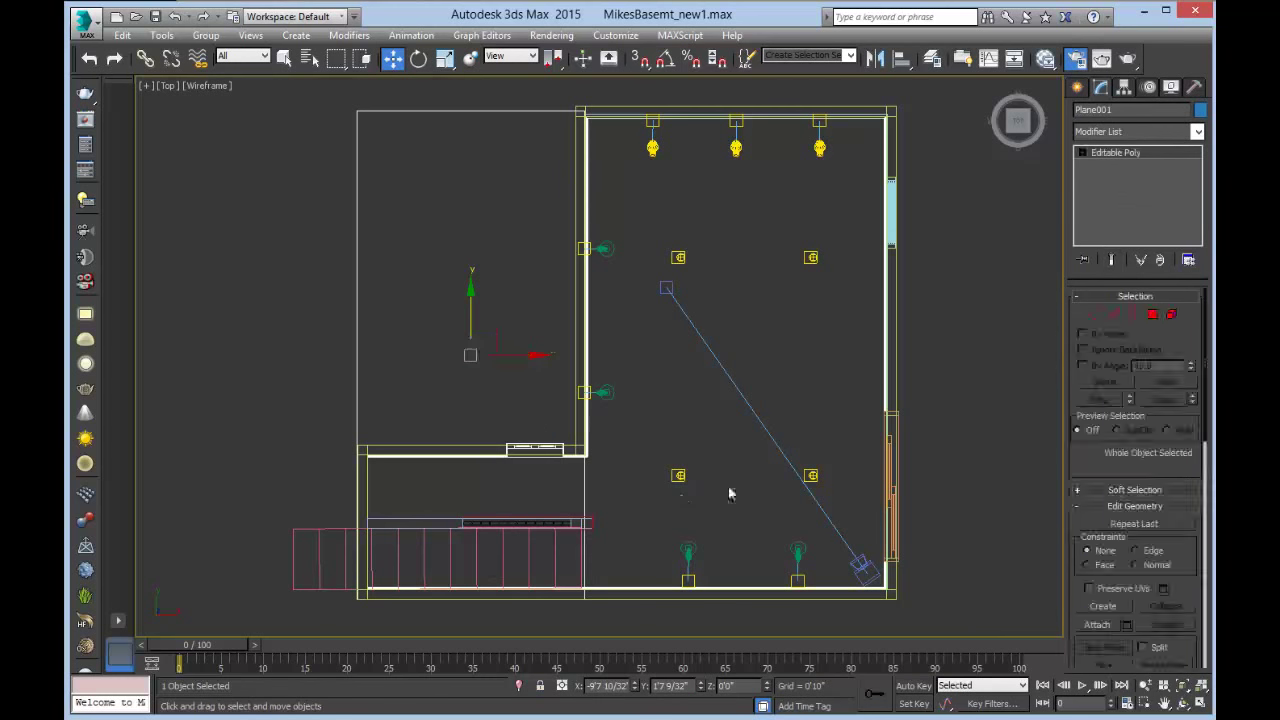
Raise the plane to a height of 7'4" and extend its main-room edge slightly past the inner wall.
click(1114, 315)
click(584, 484)
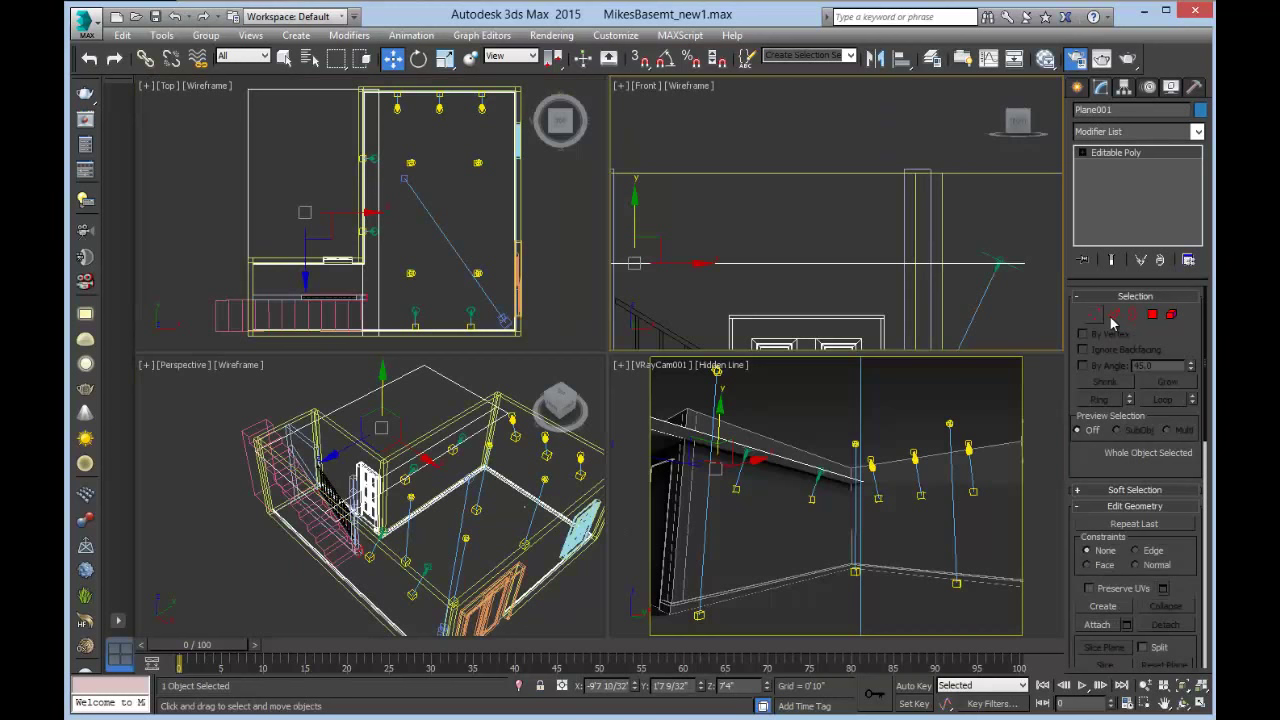
click(1114, 315)
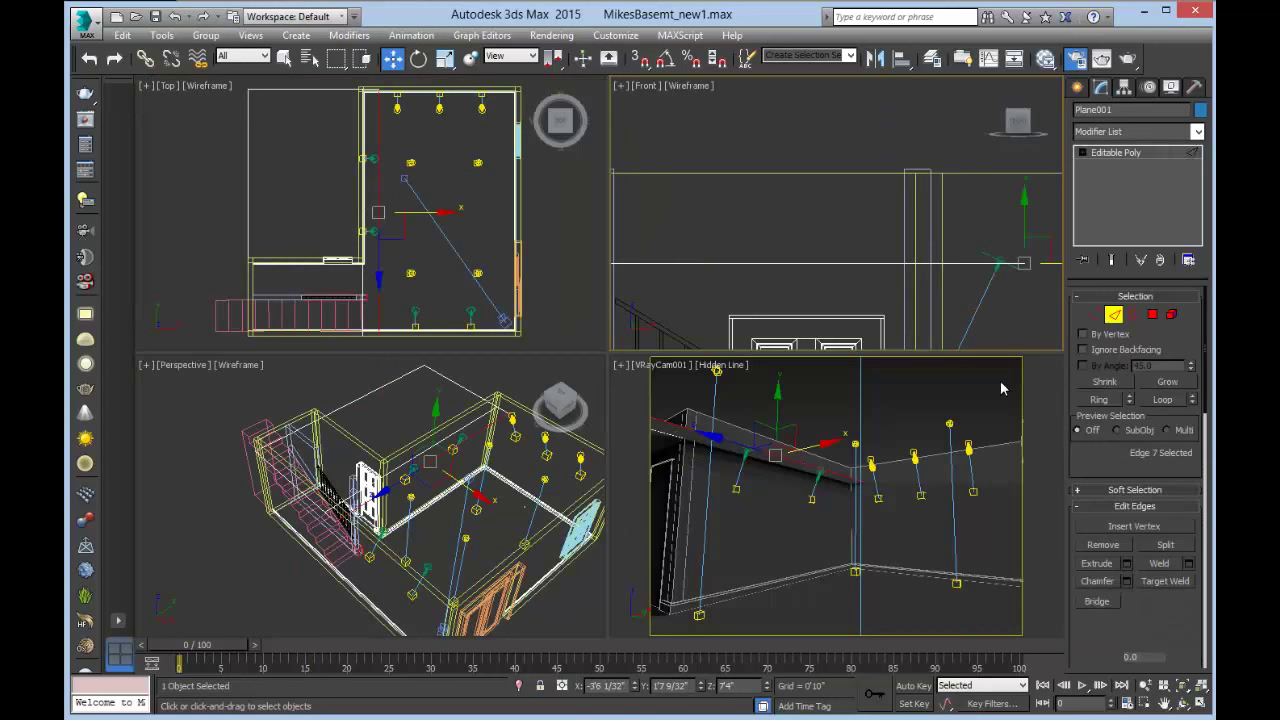
Display the Perspective view in Hidden Line shading and view the plane's selected edge from the window side of the room.
right_click(453, 470)
key(alt+w)
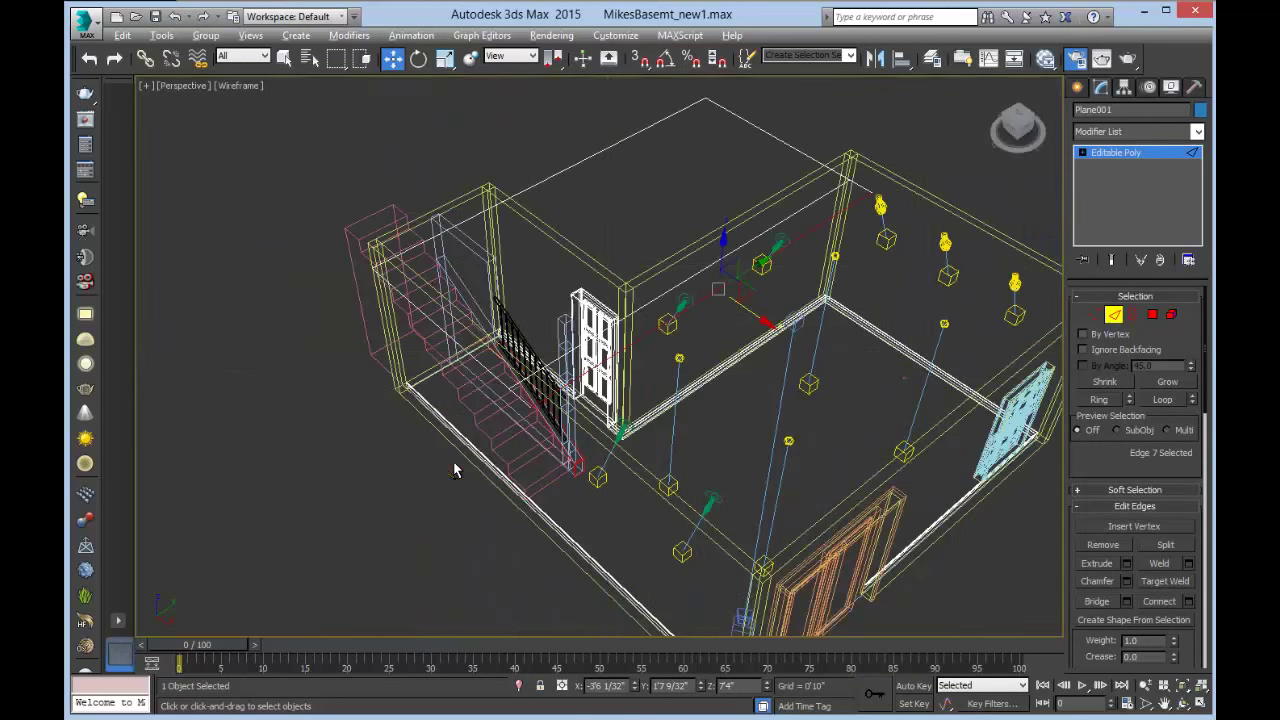
click(245, 87)
click(289, 196)
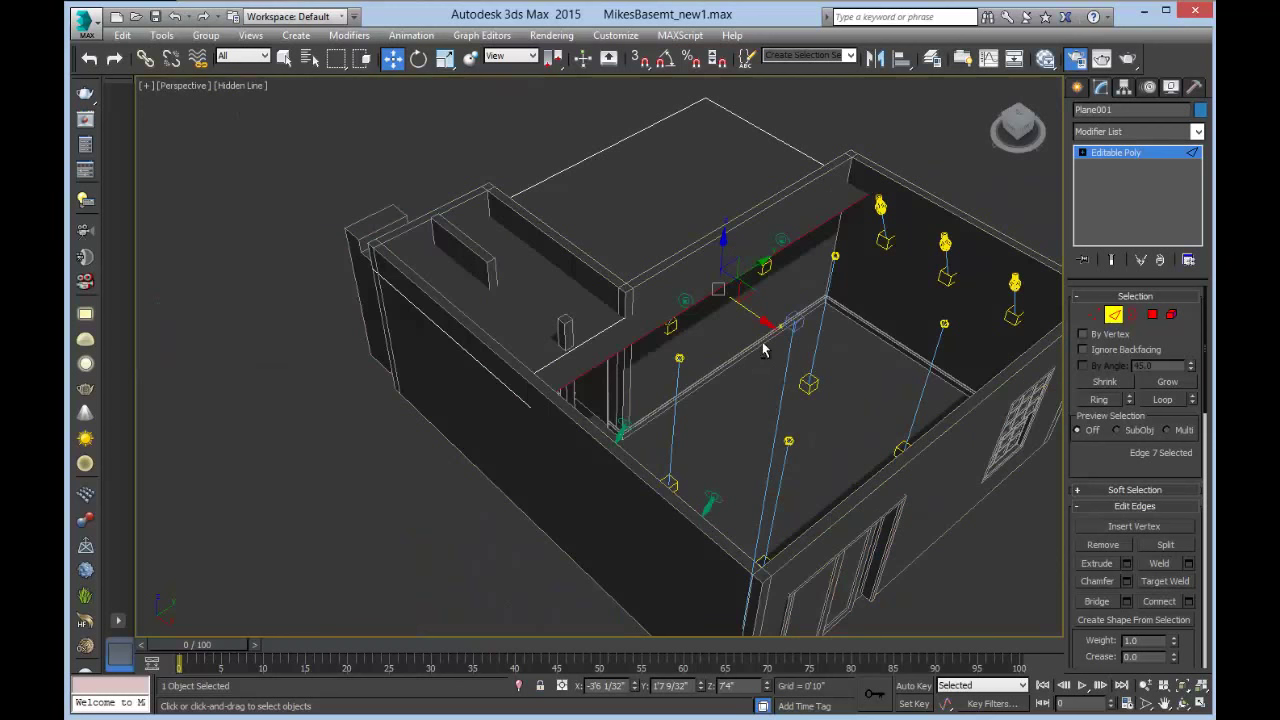
alt+middle_drag(762, 344, 711, 326)
key(alt+w)
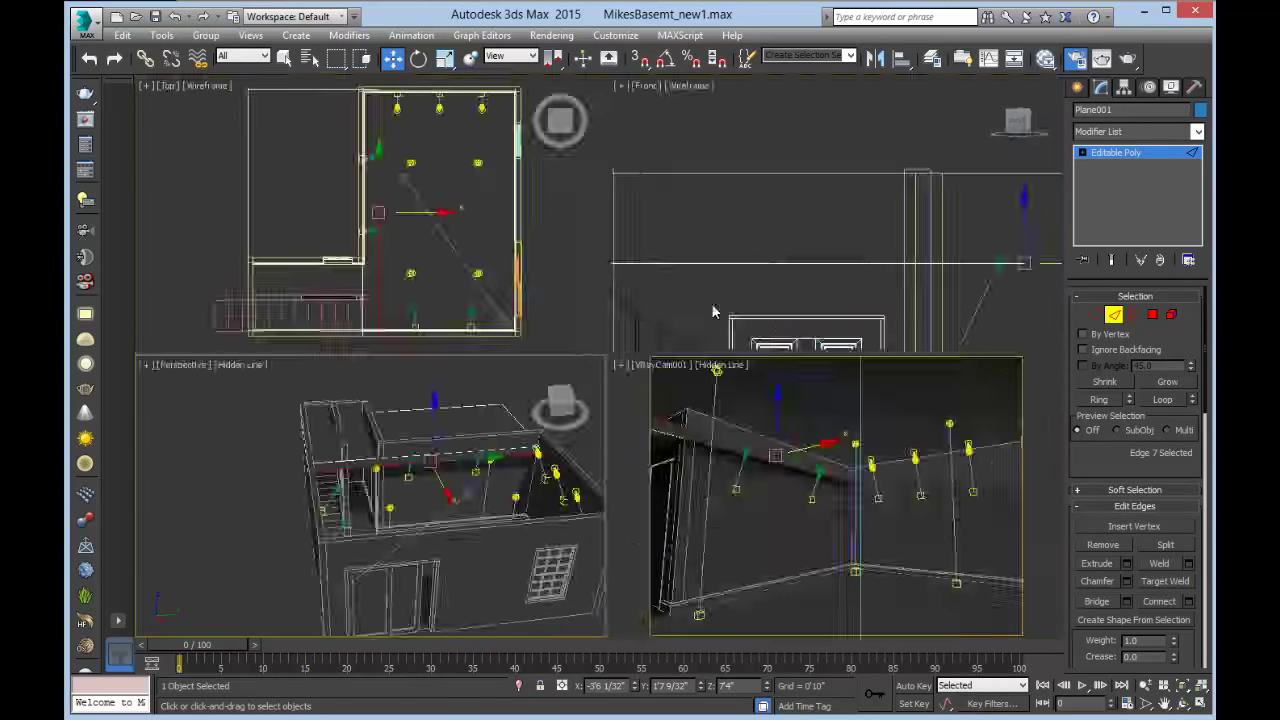
Extrude the selected edge up to about 8'9" at the wall tops and across the main room to the outer face of the opposite wall.
right_click(1023, 228)
shift+drag(1023, 216, 1020, 129)
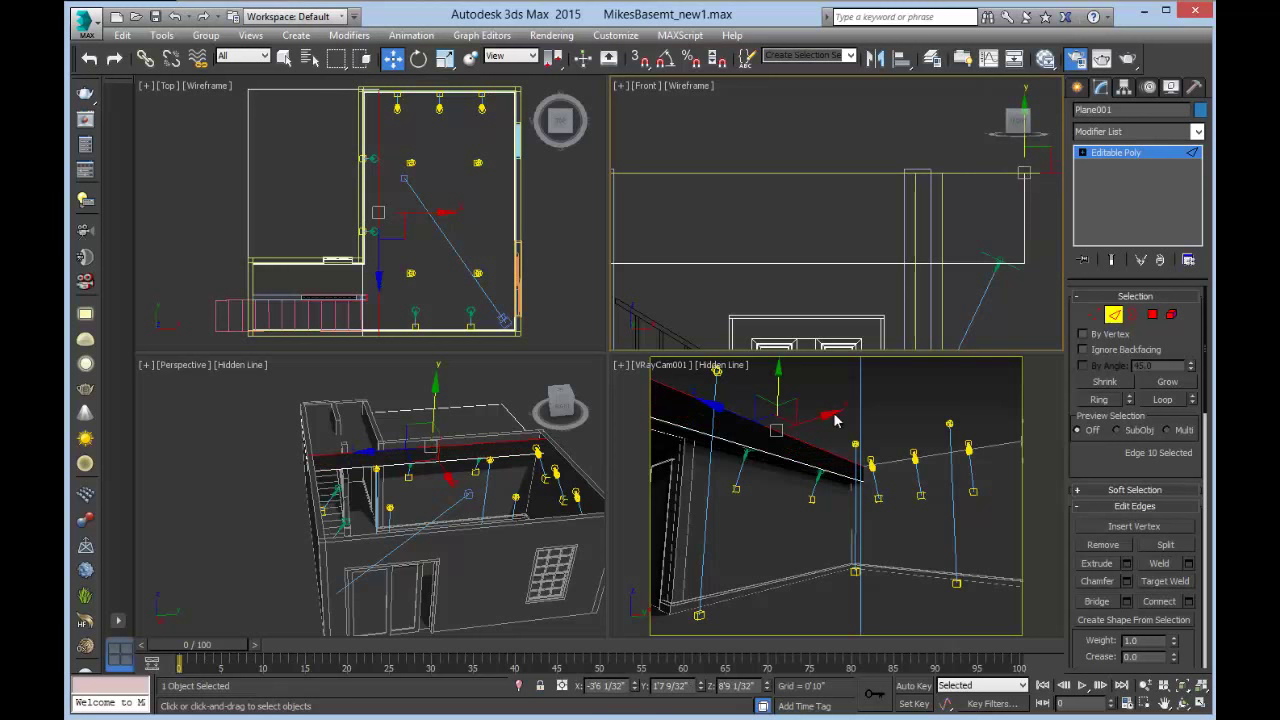
right_click(477, 242)
shift+drag(429, 212, 569, 222)
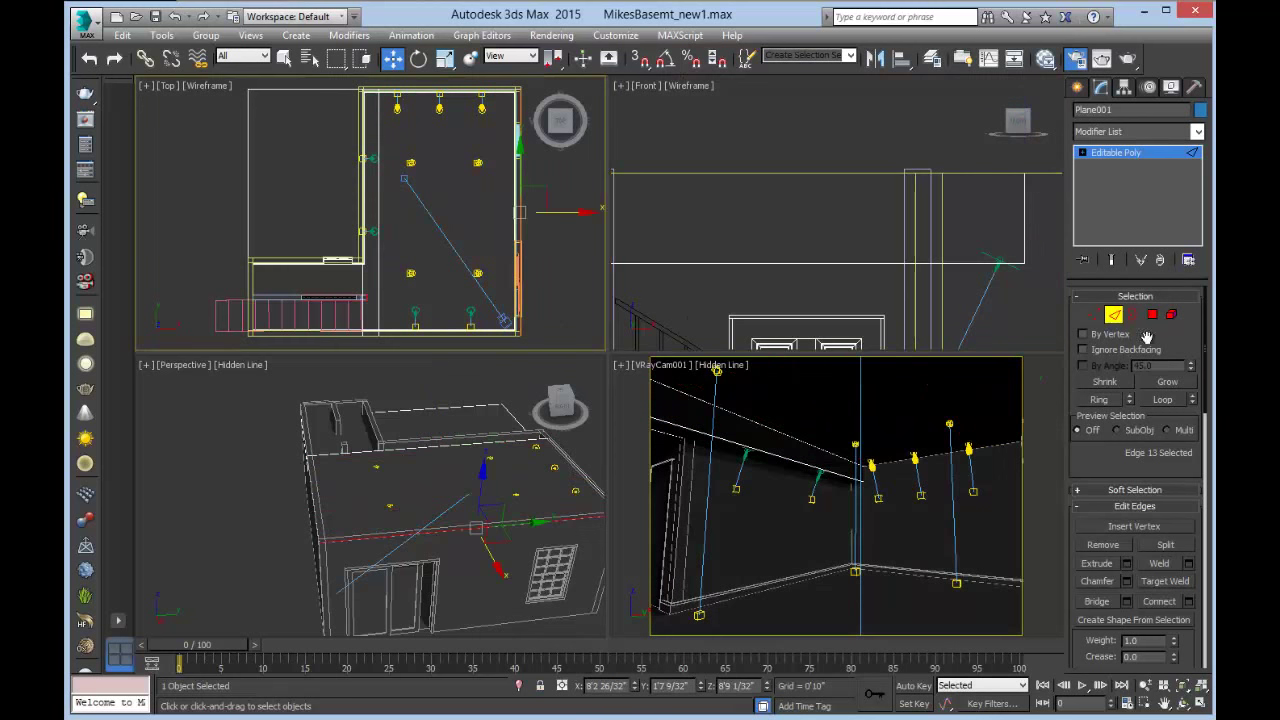
click(1115, 314)
alt+middle_drag(494, 478, 515, 505)
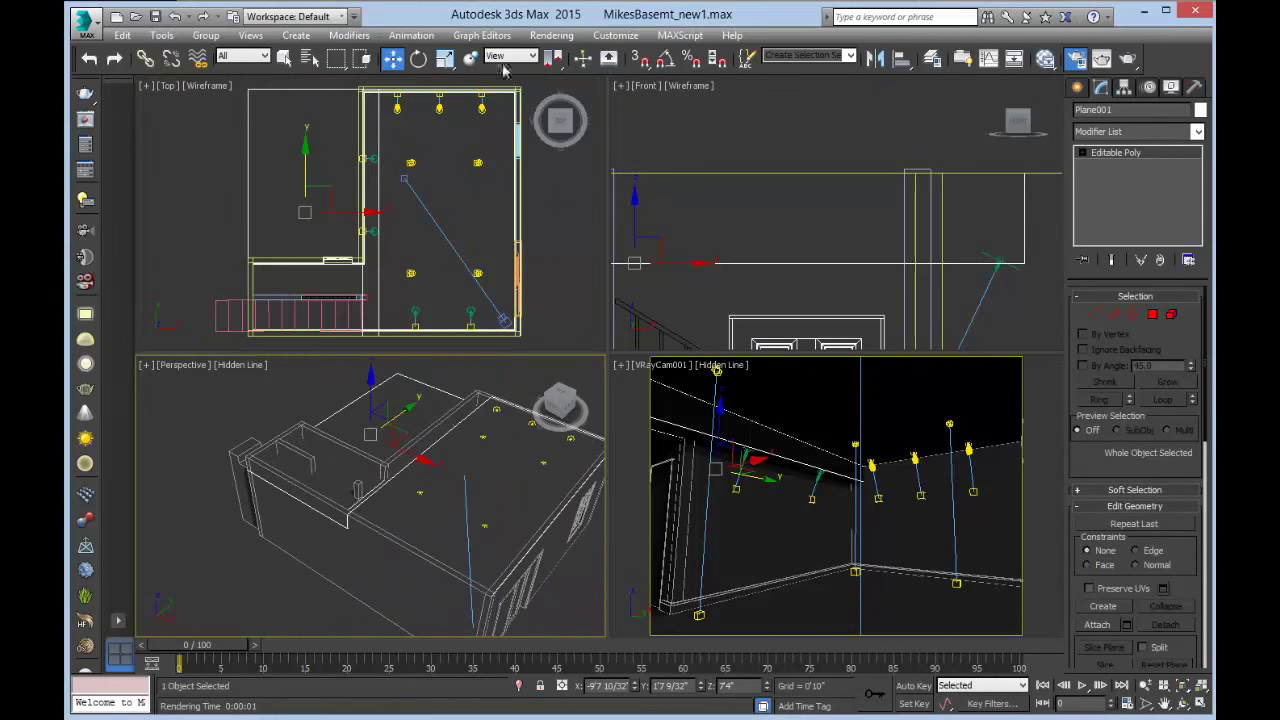
Select the ring of edges across the ceiling mesh and connect them with 6 segments.
right_click(563, 229)
click(1113, 314)
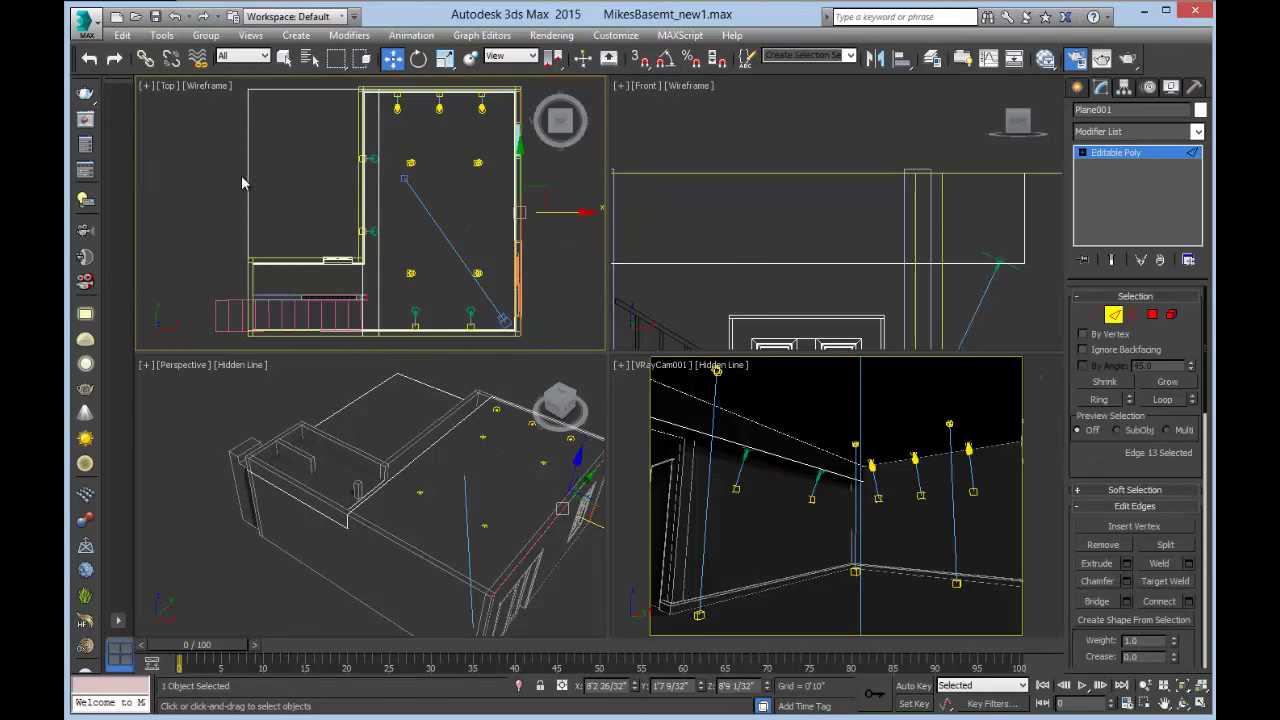
middle_drag(241, 175, 225, 193)
key(alt+w)
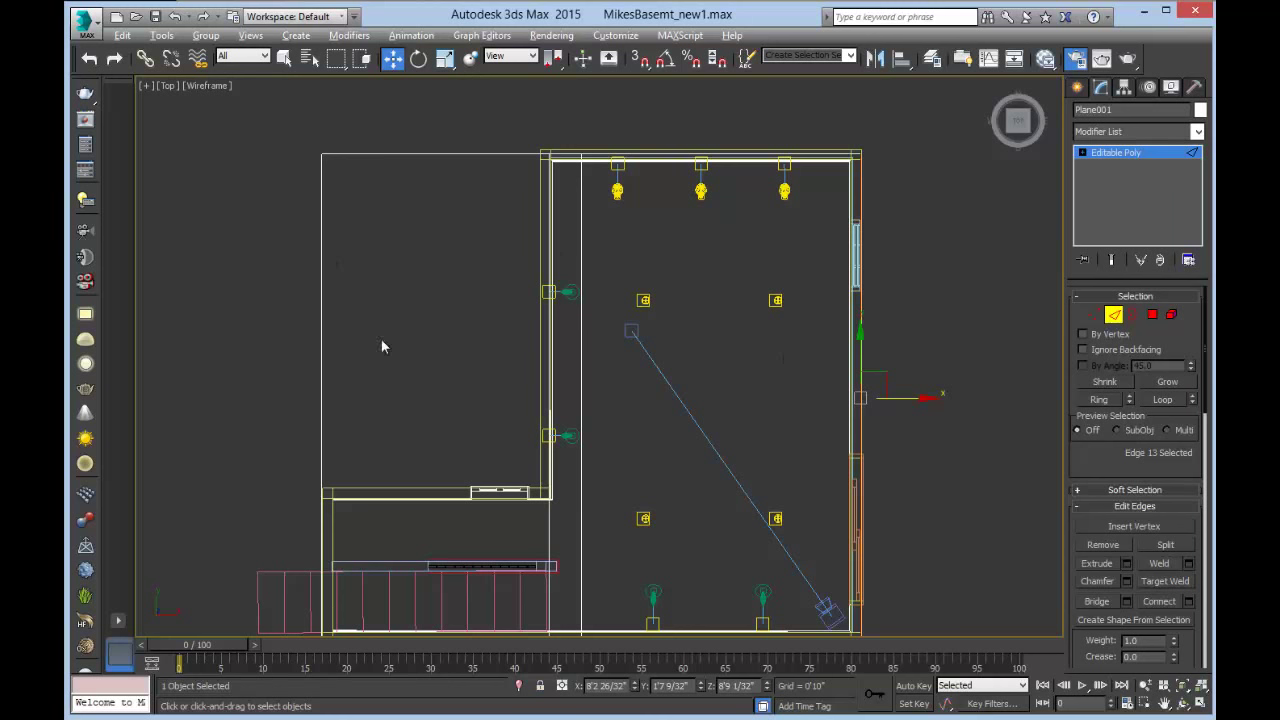
click(1099, 399)
click(1188, 601)
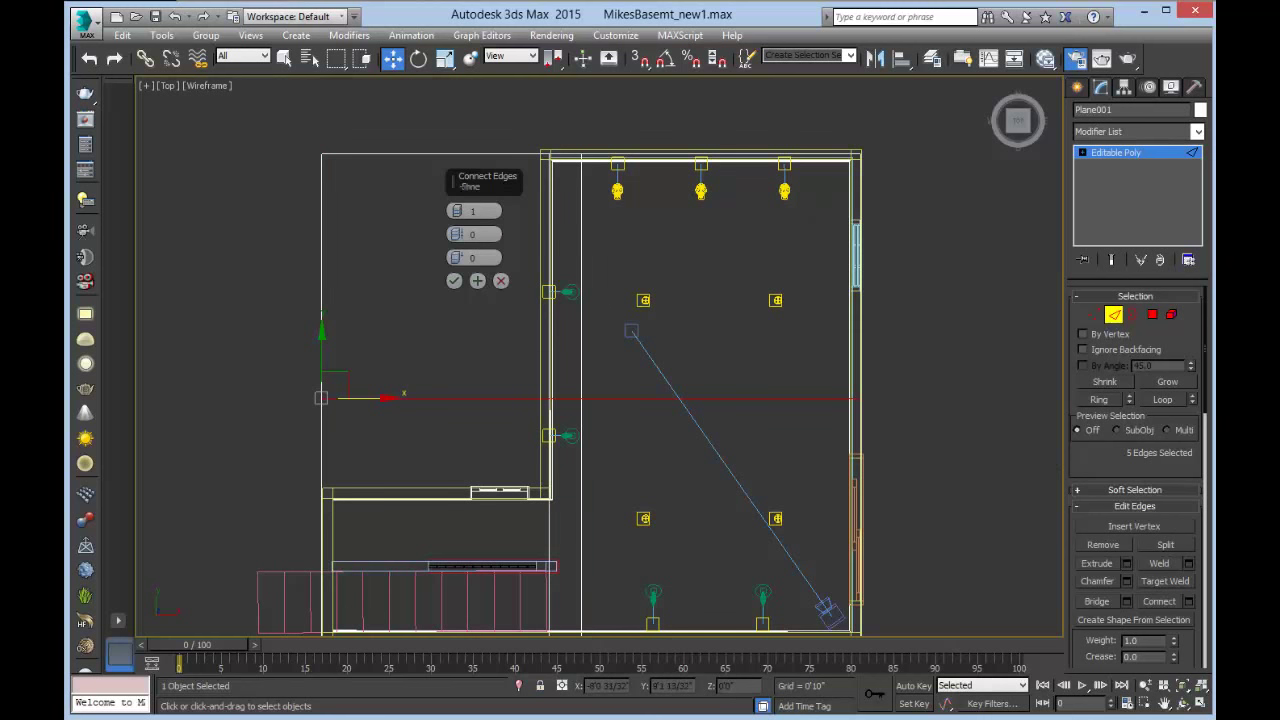
drag(457, 213, 457, 202)
click(454, 281)
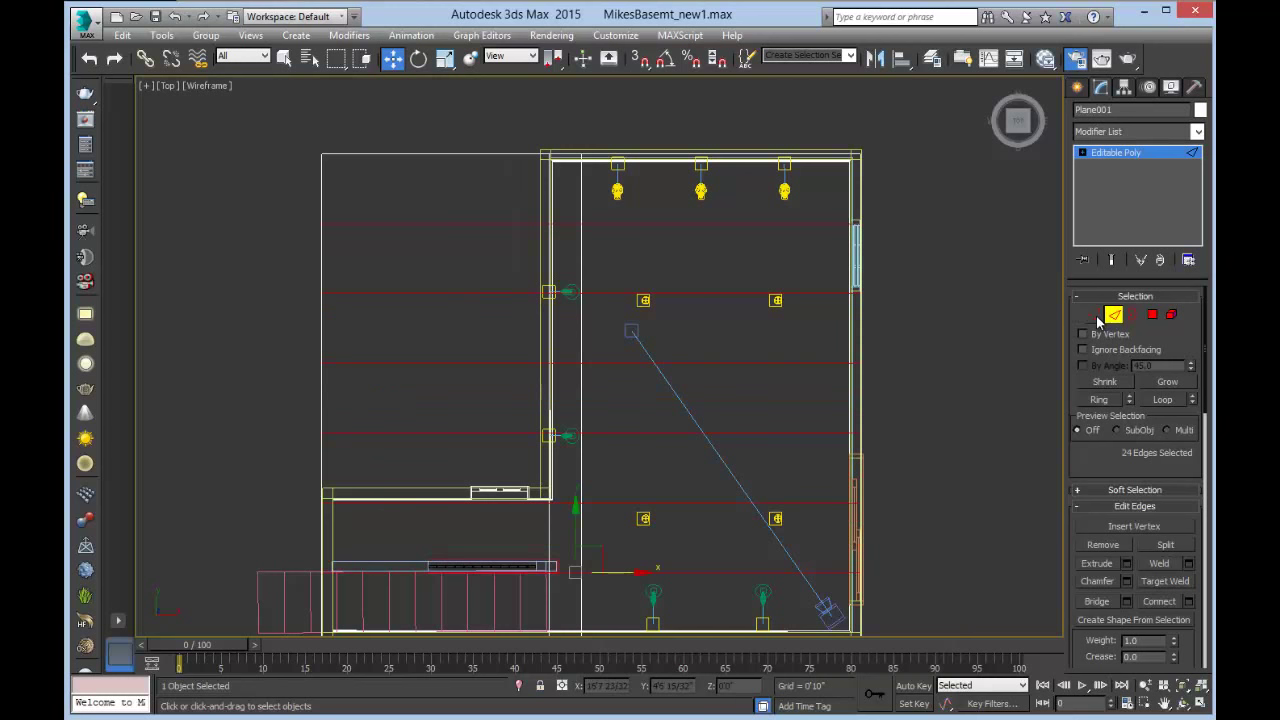
Move the first two horizontal vertex rows in line with the far-wall spotlights and the upper light on the inner wall.
click(1093, 314)
drag(314, 210, 868, 230)
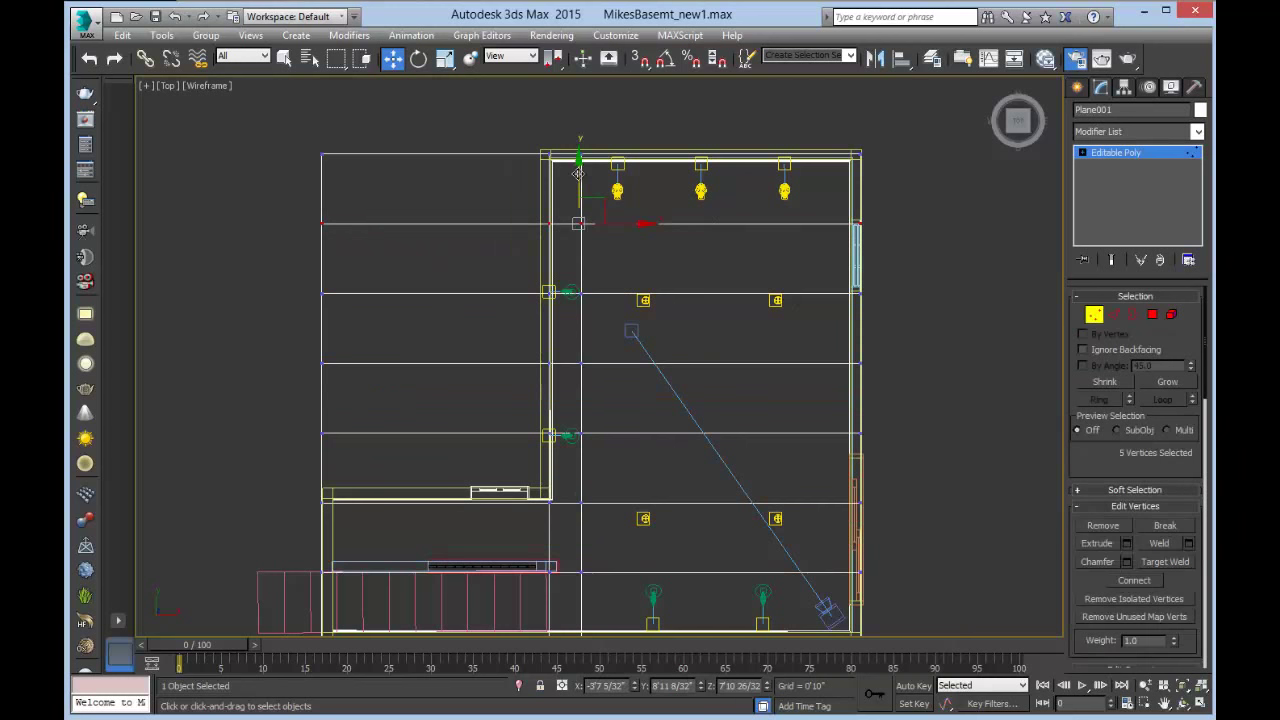
drag(578, 174, 582, 151)
drag(288, 278, 929, 306)
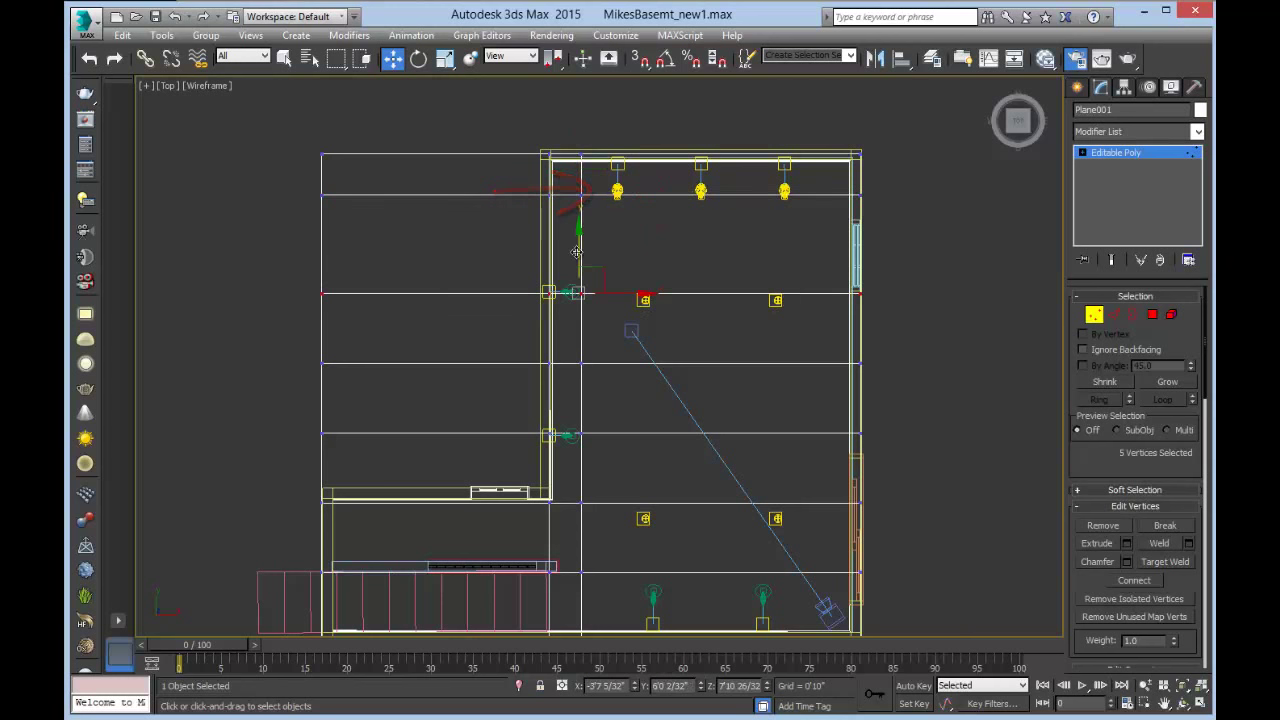
scroll(578, 291, up, 5)
mouse_move(579, 259)
mouse_down()
mouse_move(580, 284)
mouse_move(580, 253)
mouse_up()
scroll(581, 253, down, 4)
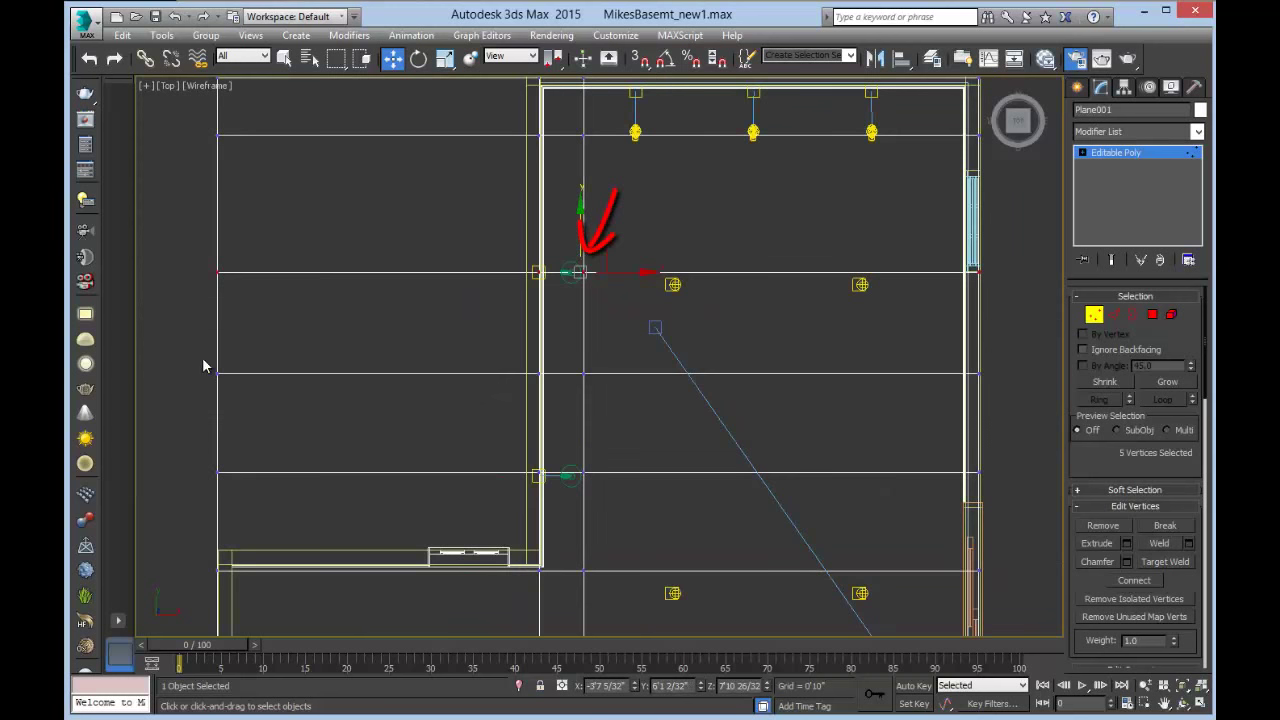
Align the remaining four vertex rows with the upper recessed lights, the lower inner-wall light, the lower recessed lights and the near-wall lights.
drag(582, 331, 582, 241)
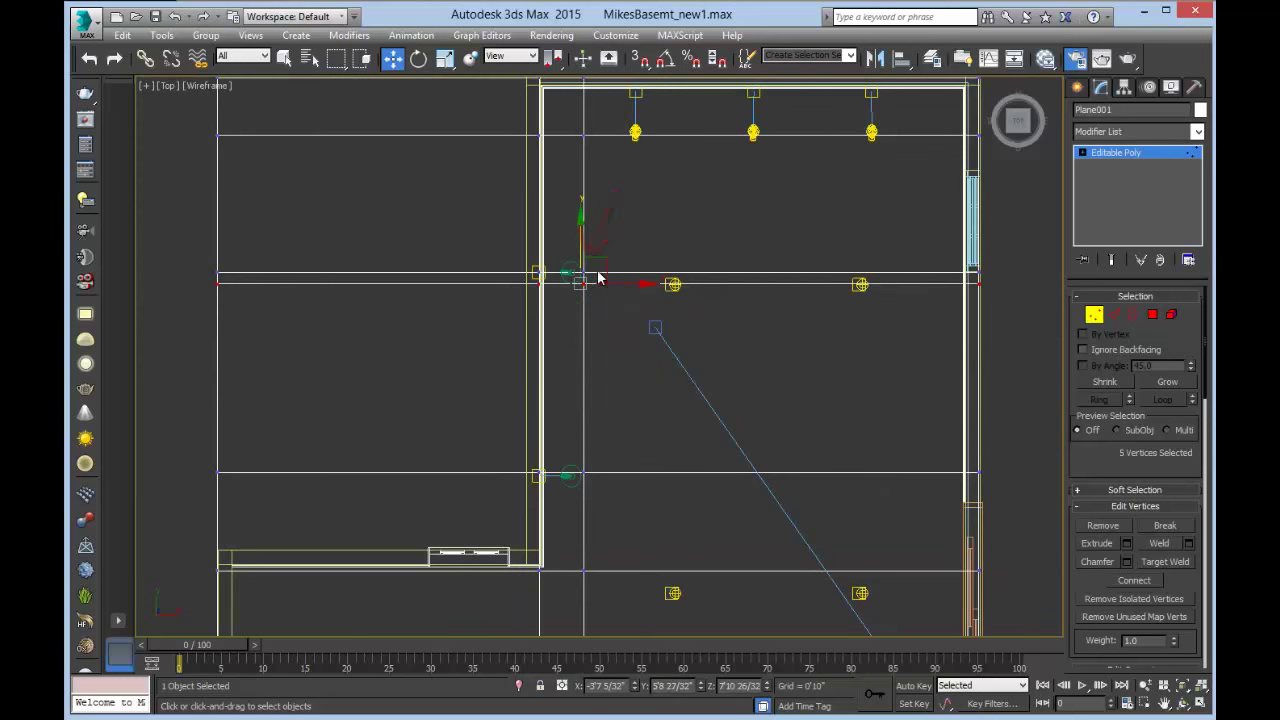
drag(194, 455, 1026, 491)
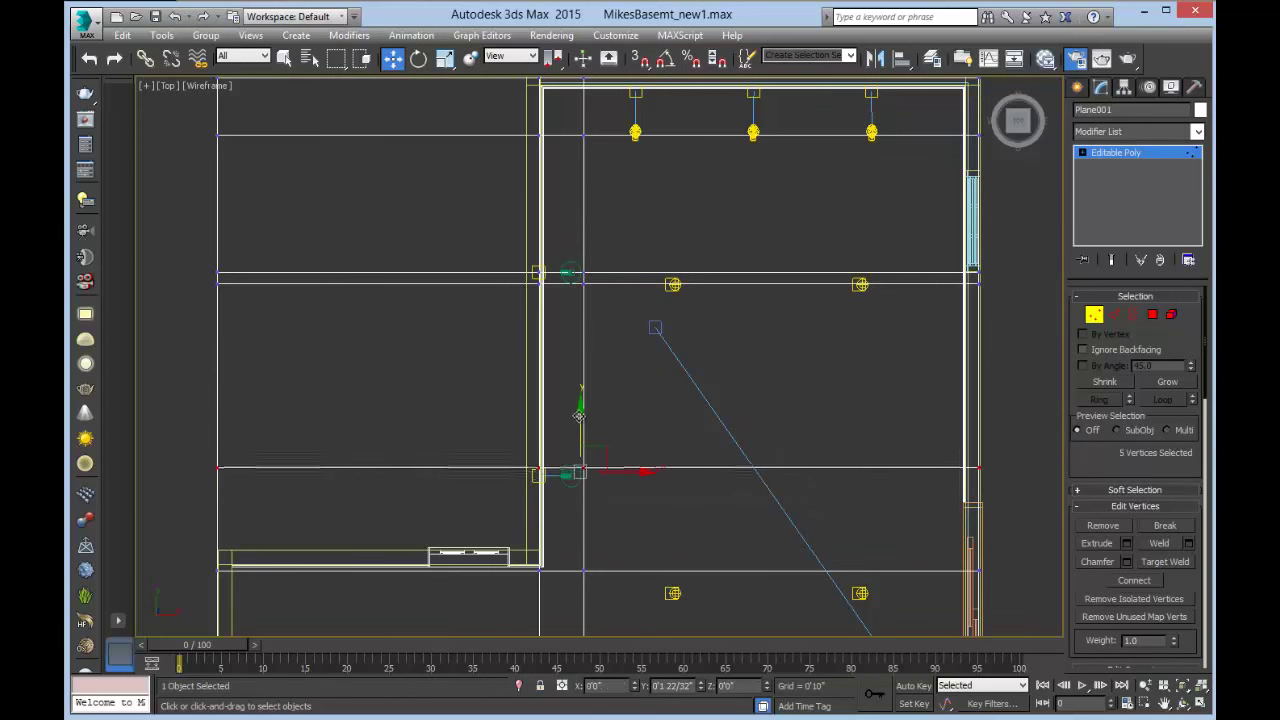
middle_drag(673, 531, 659, 358)
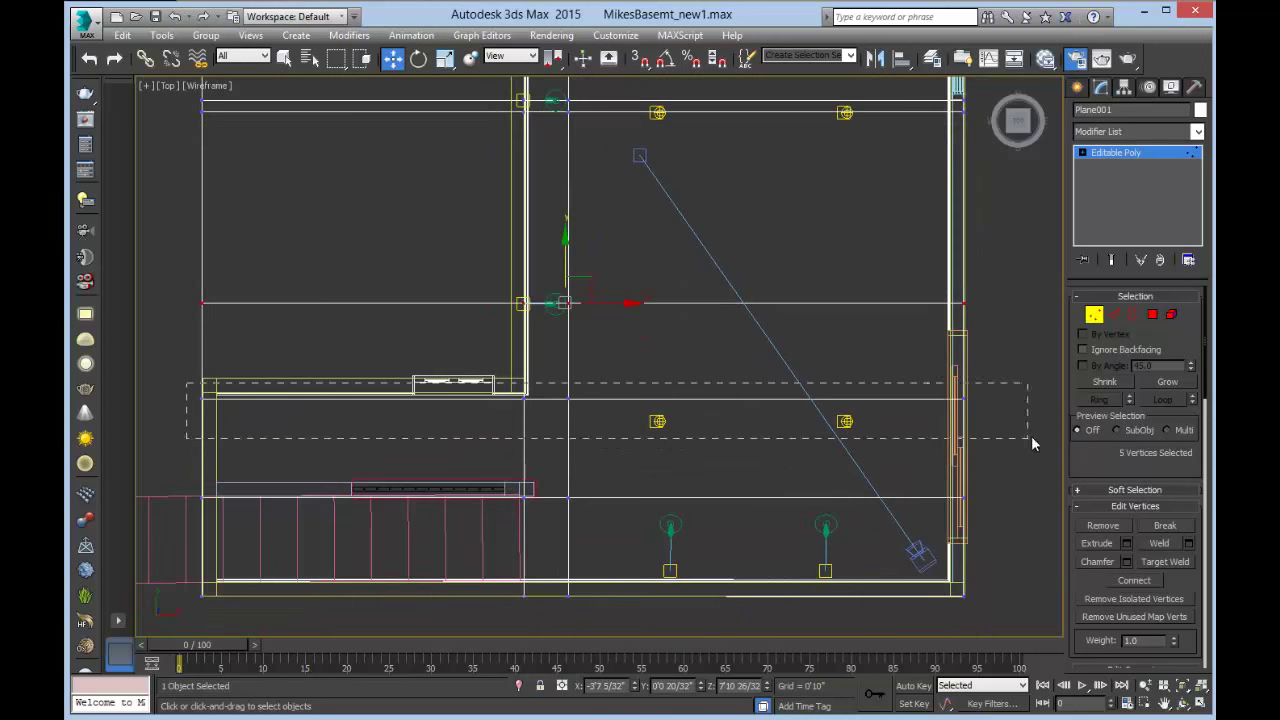
drag(1031, 437, 1031, 437)
drag(567, 349, 567, 372)
drag(178, 476, 966, 528)
drag(565, 497, 565, 525)
scroll(807, 341, down, 2)
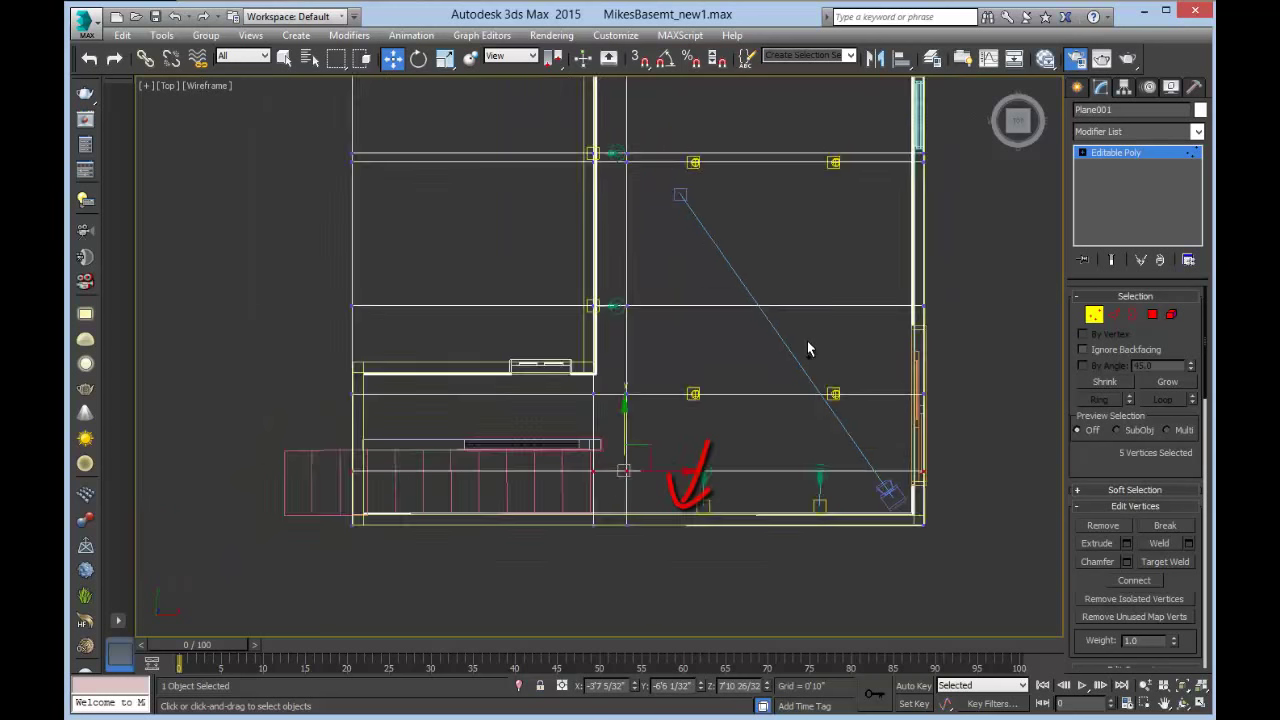
Select the horizontal edges of the ceiling over the main room and connect them with 7 segments.
scroll(807, 348, down, 2)
middle_drag(777, 360, 767, 336)
click(1113, 314)
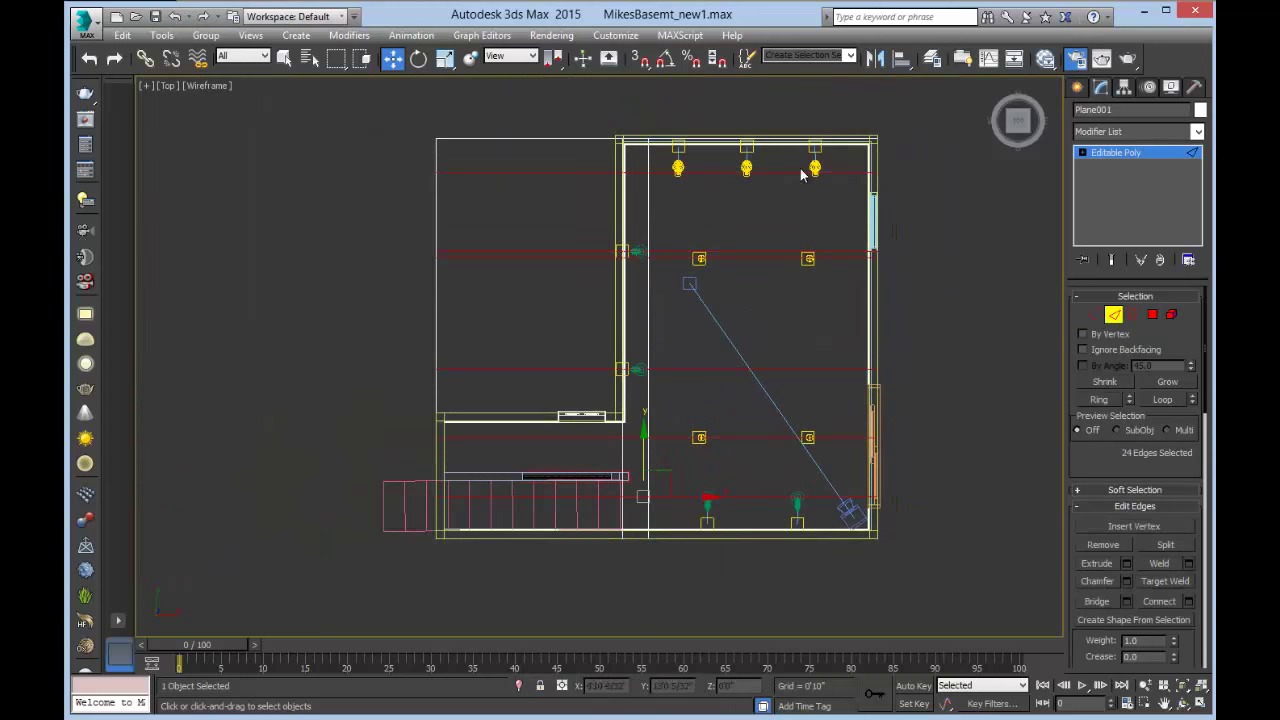
drag(800, 116, 820, 564)
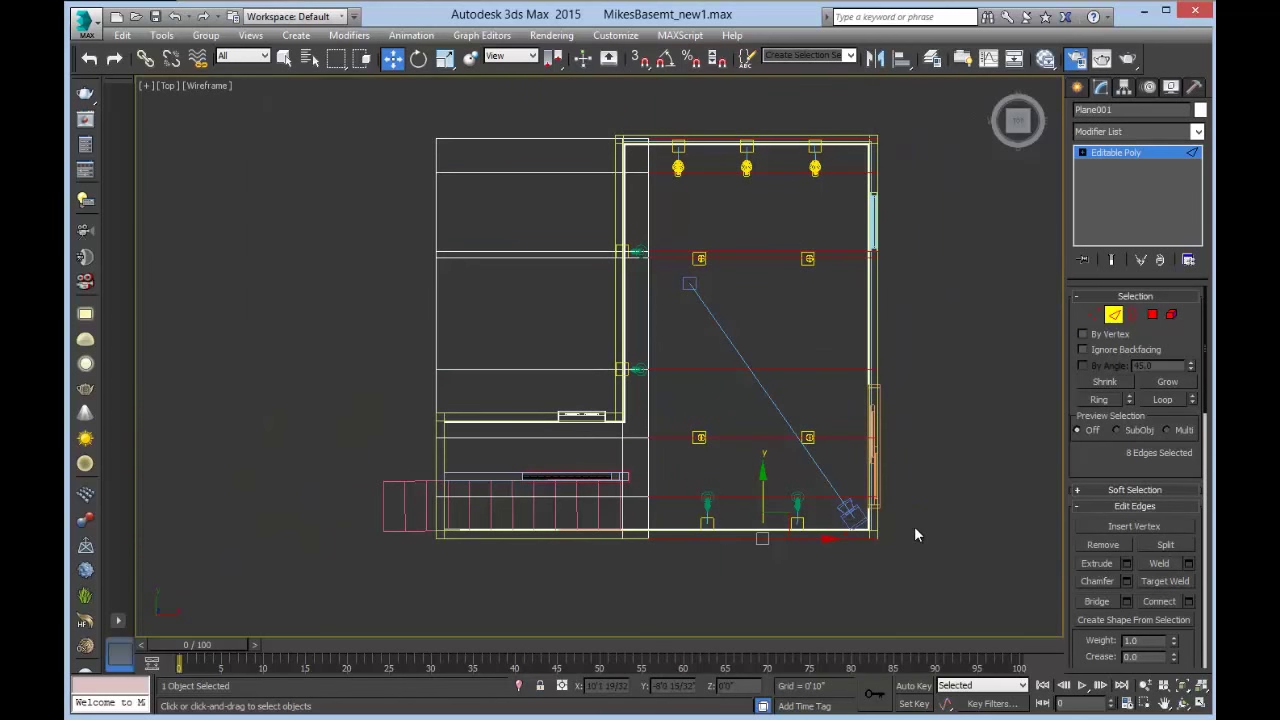
click(1188, 601)
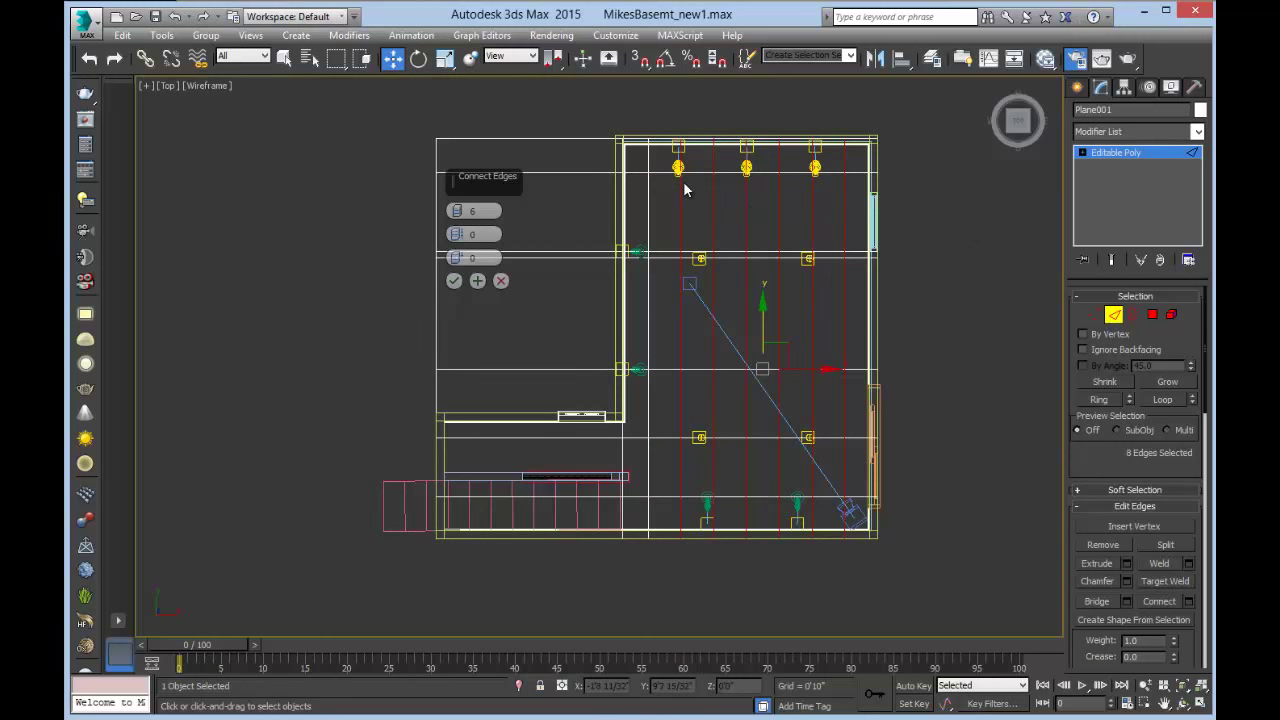
click(456, 211)
drag(456, 211, 455, 209)
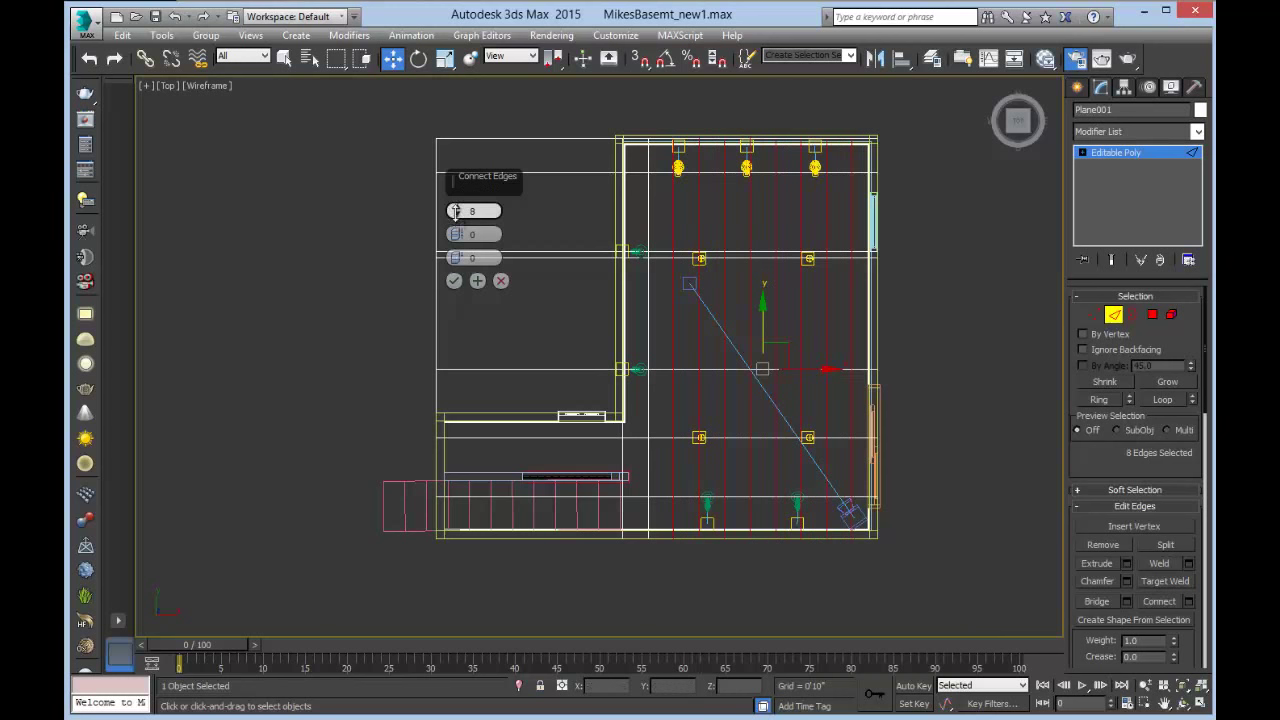
click(454, 281)
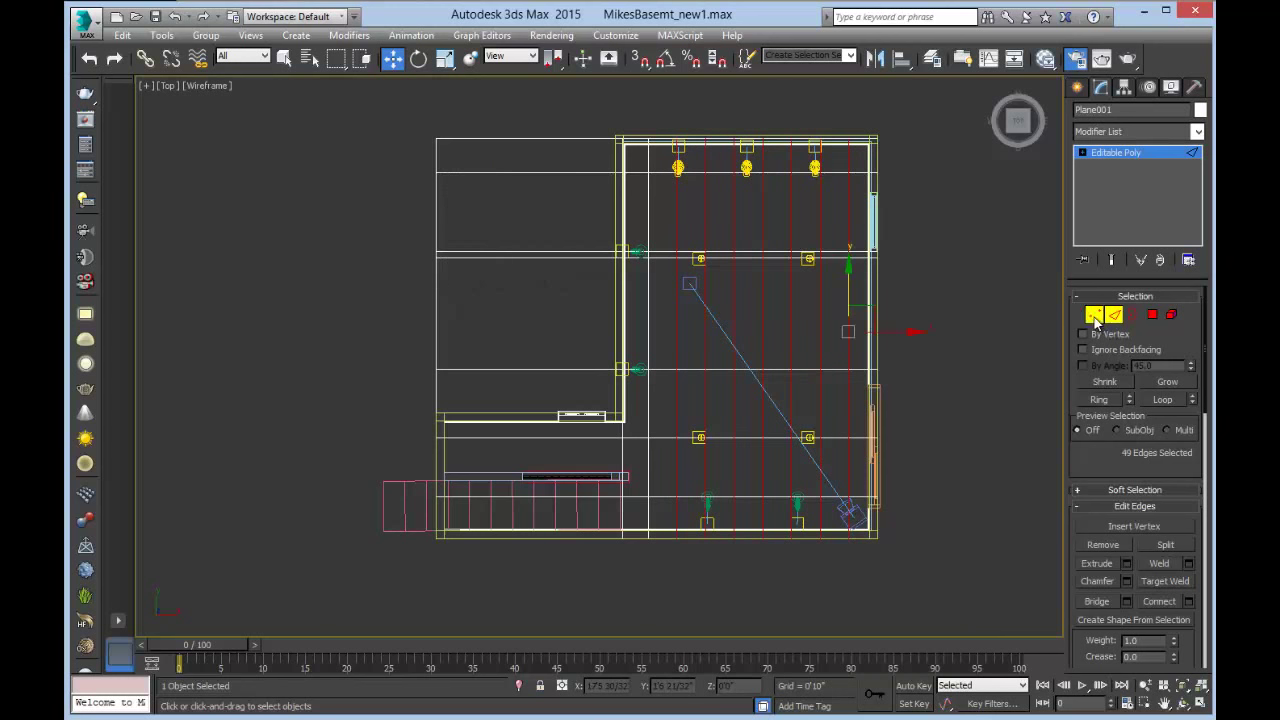
Move the vertical vertex column beside the rightmost far-wall spotlight in line with that light.
click(1094, 316)
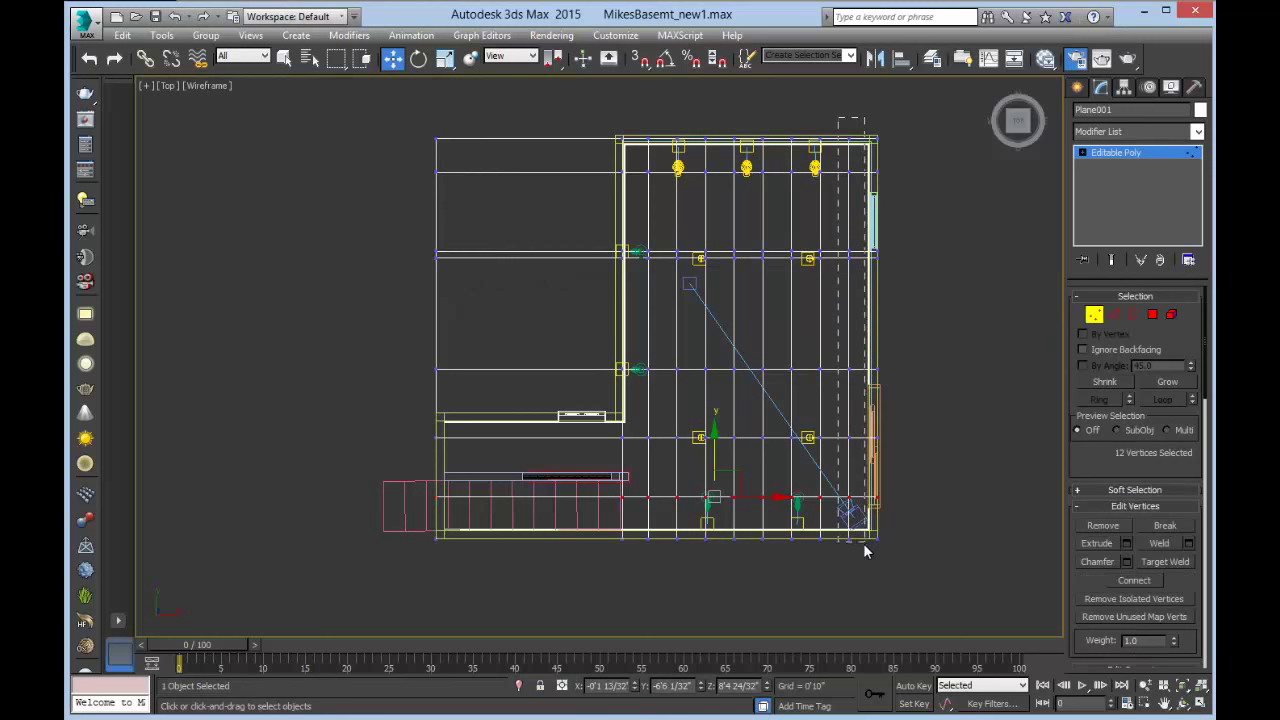
drag(866, 550, 866, 535)
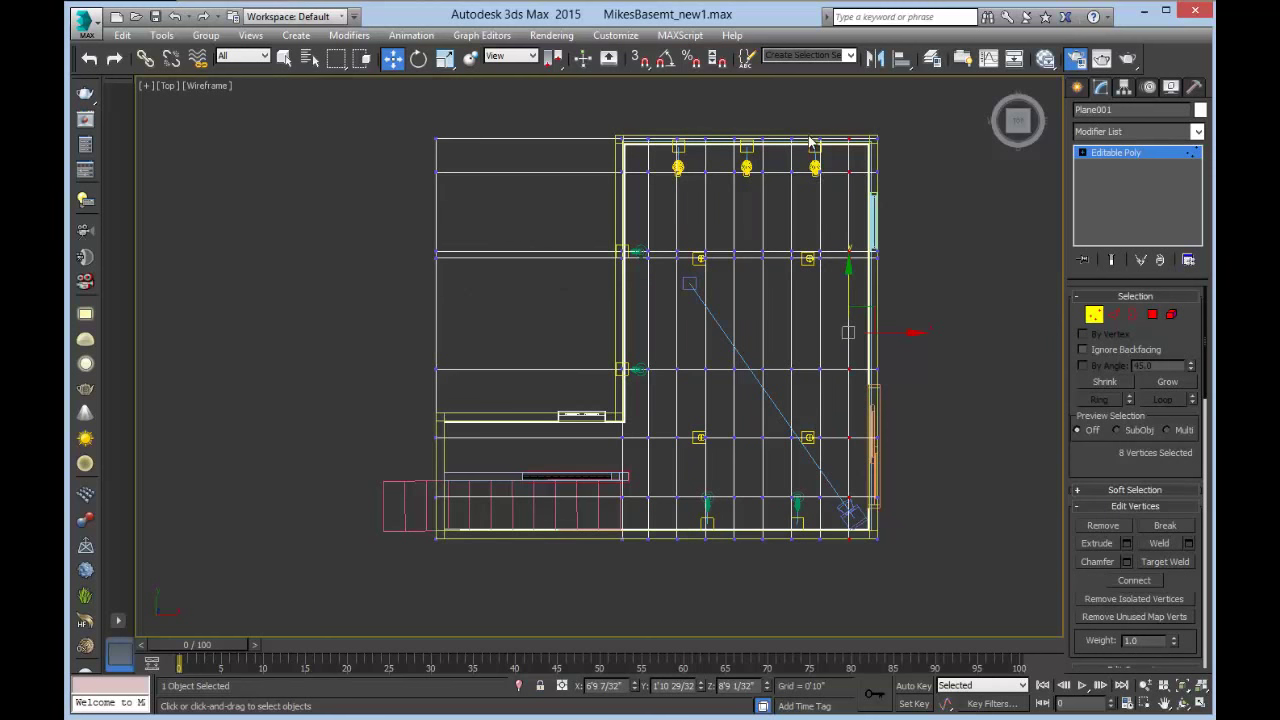
drag(862, 332, 851, 332)
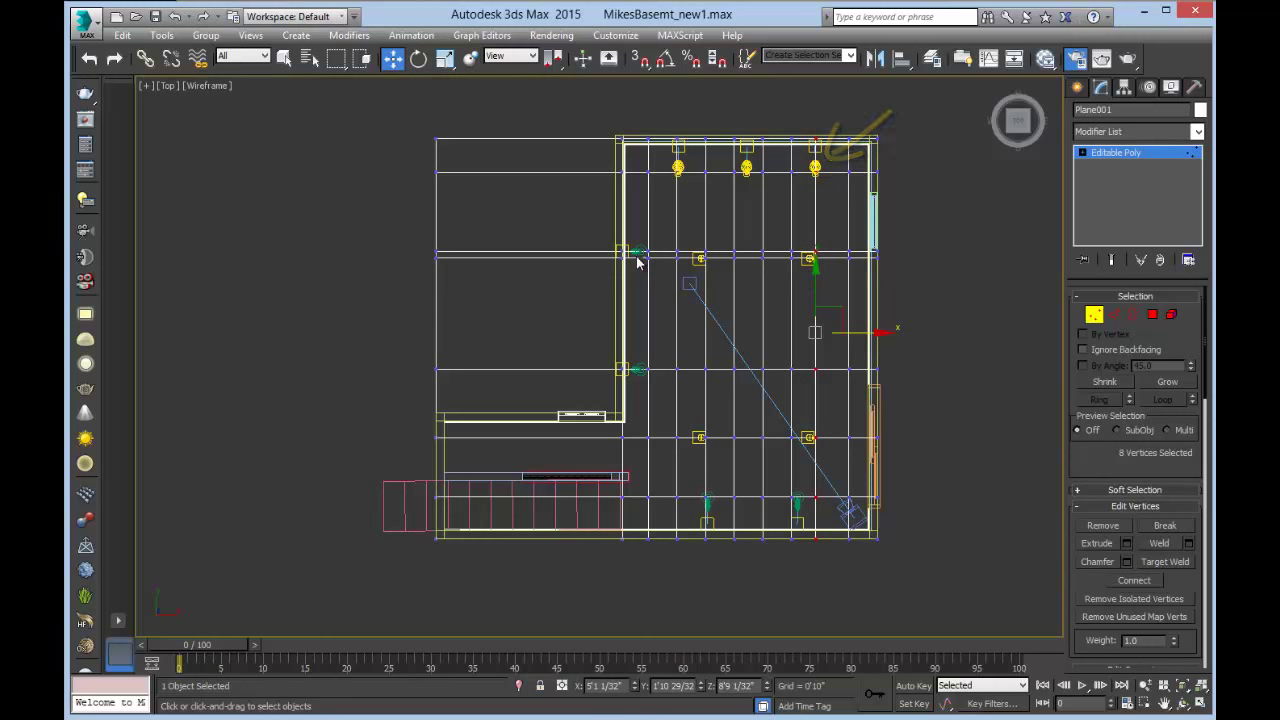
Move the vertex column nearest the inner wall, including the drop's vertical face, in line with the inner-wall lights.
drag(637, 126, 662, 551)
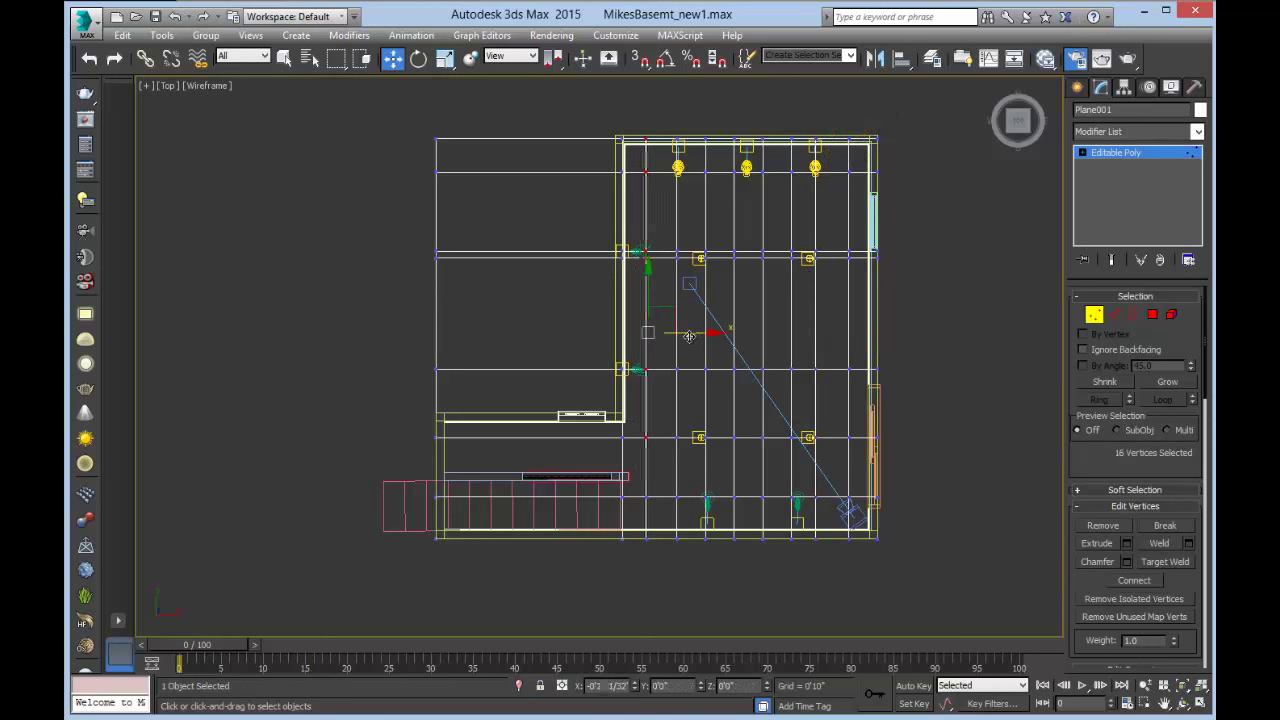
scroll(638, 262, up, 5)
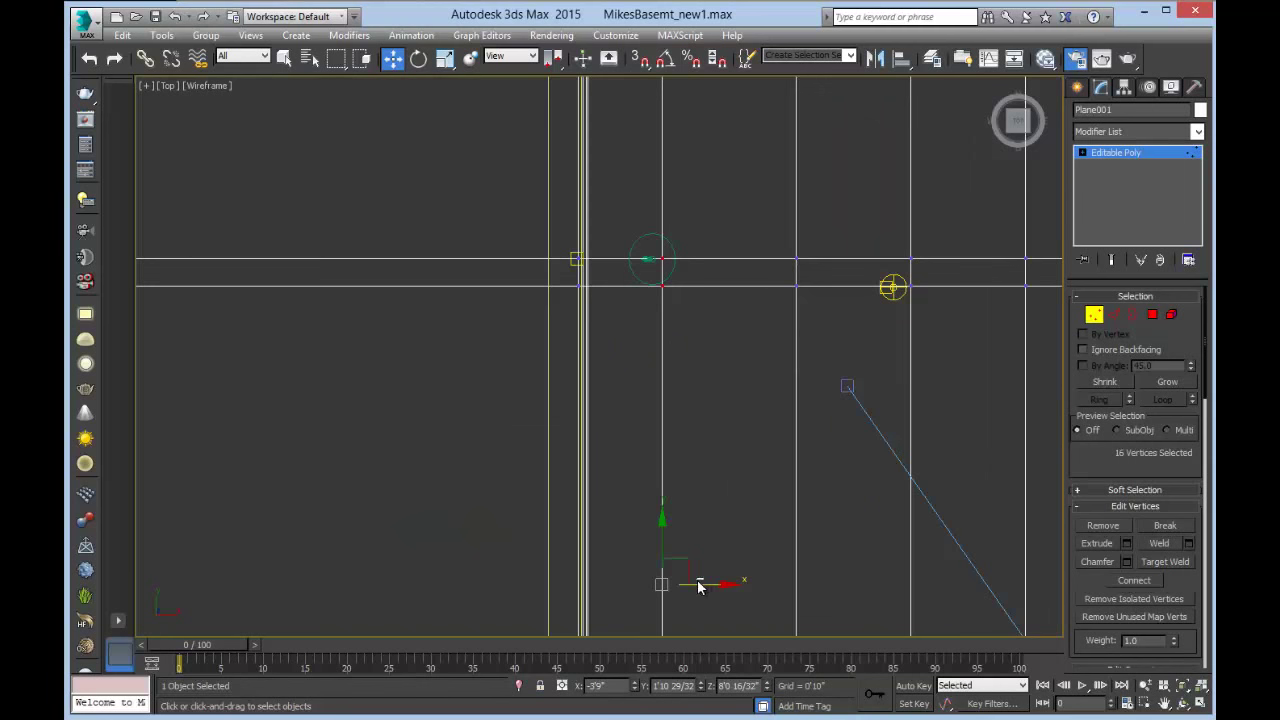
click(682, 540)
scroll(691, 314, down, 6)
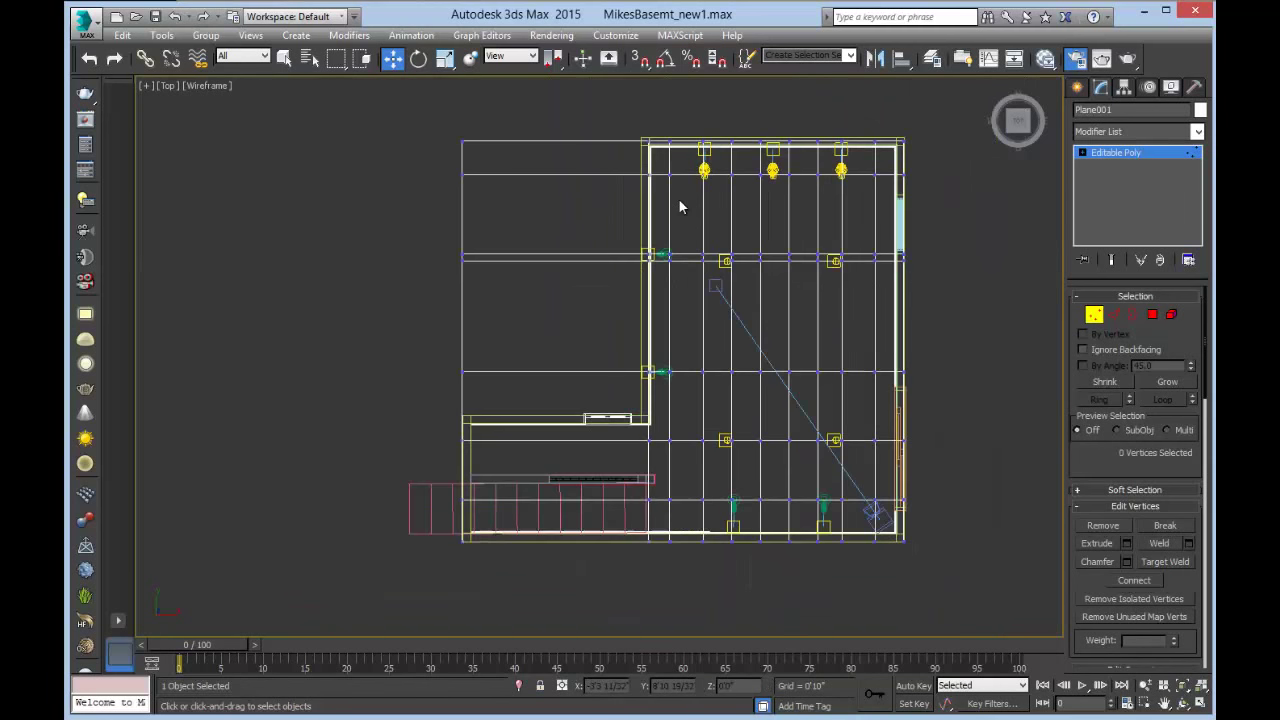
key(ctrl+z)
scroll(686, 350, up, 5)
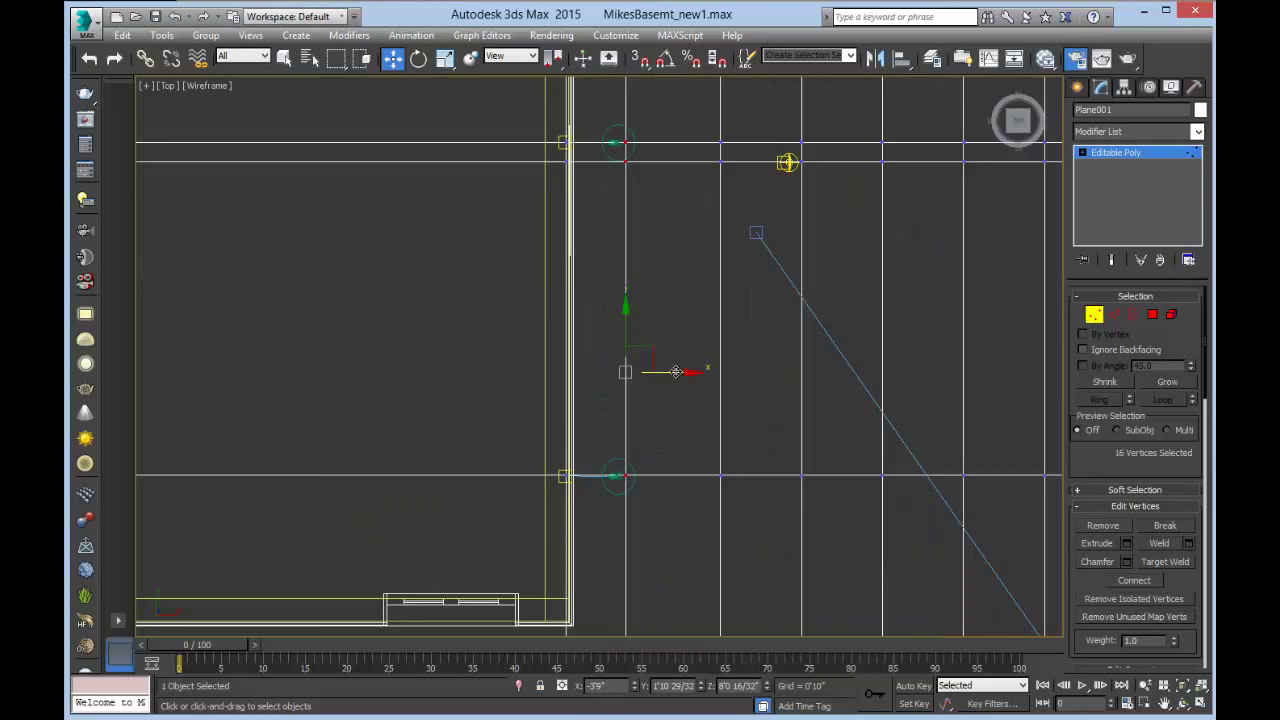
scroll(671, 360, down, 5)
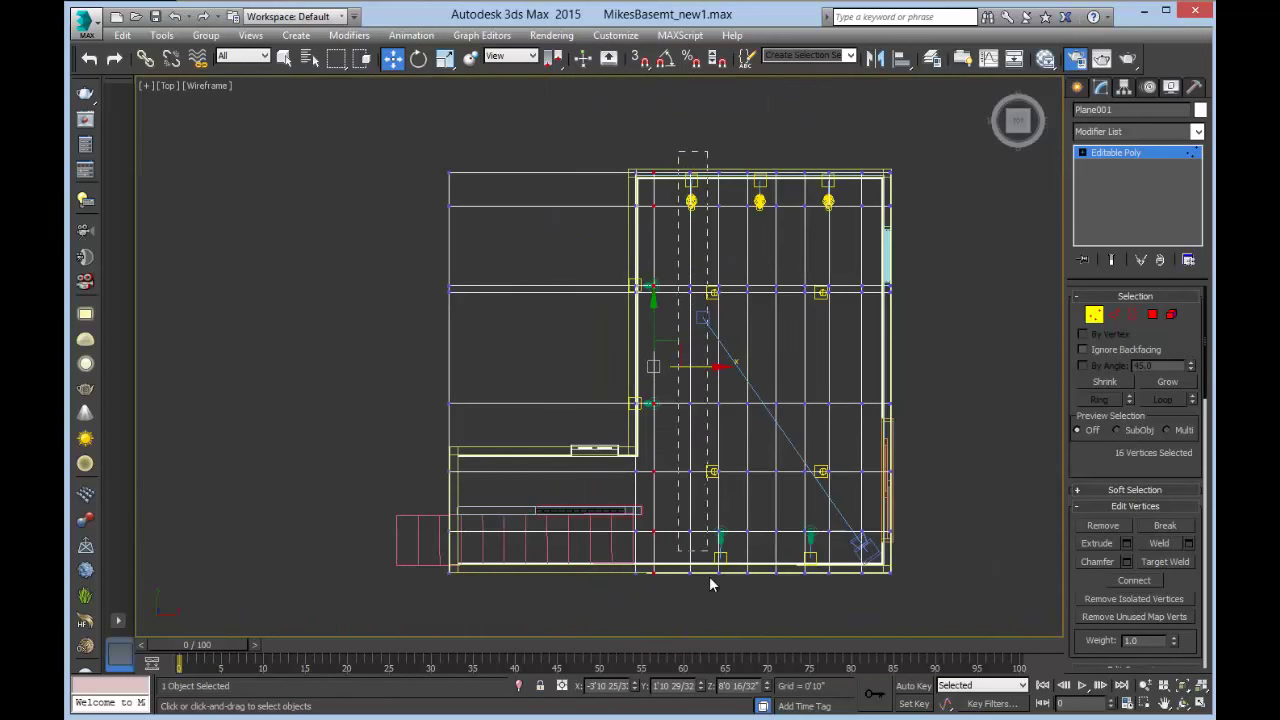
Move the next vertical vertex column in line with the leftmost far-wall spotlight.
drag(710, 577, 710, 582)
scroll(688, 220, up, 5)
middle_drag(711, 594, 707, 522)
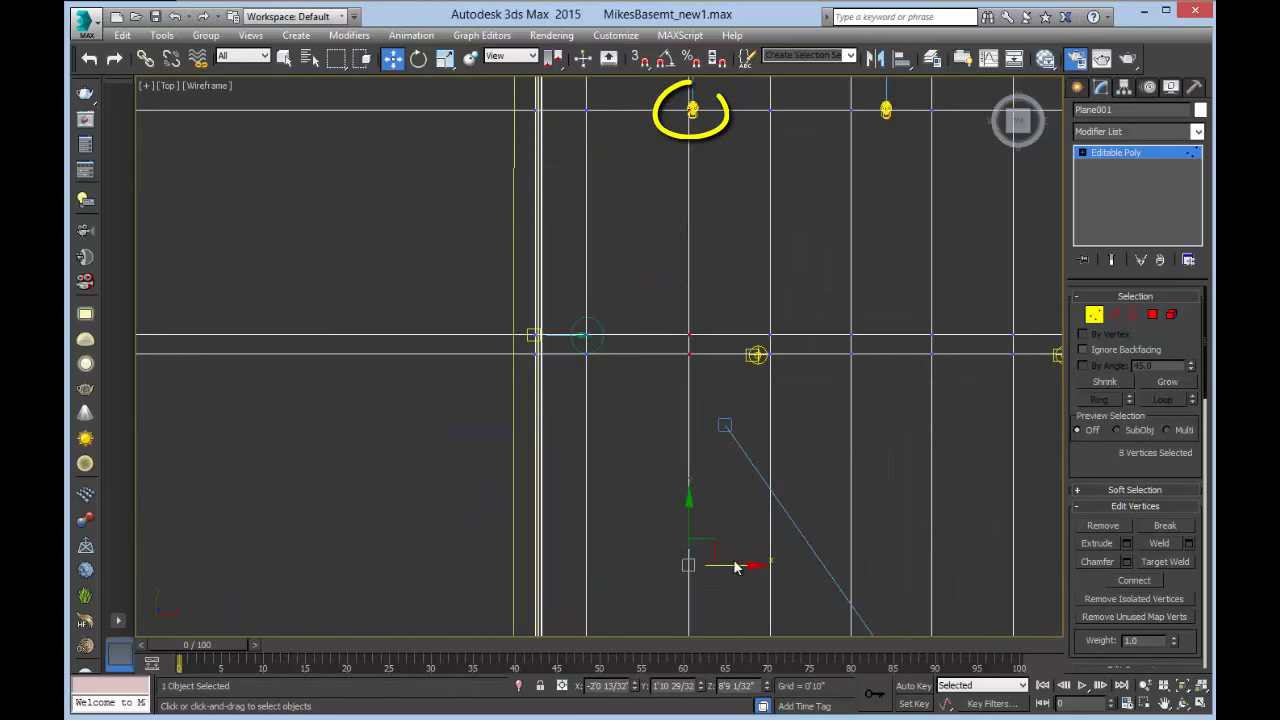
drag(737, 566, 740, 569)
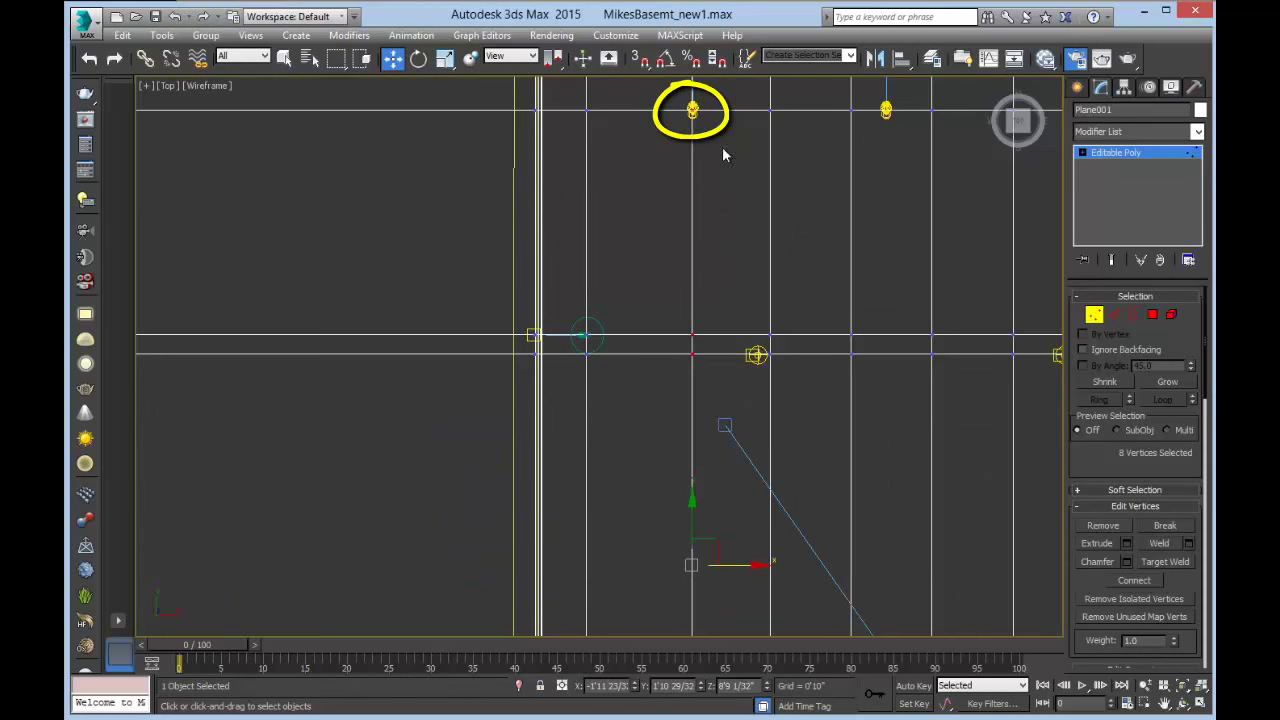
scroll(732, 256, down, 3)
middle_drag(733, 390, 708, 309)
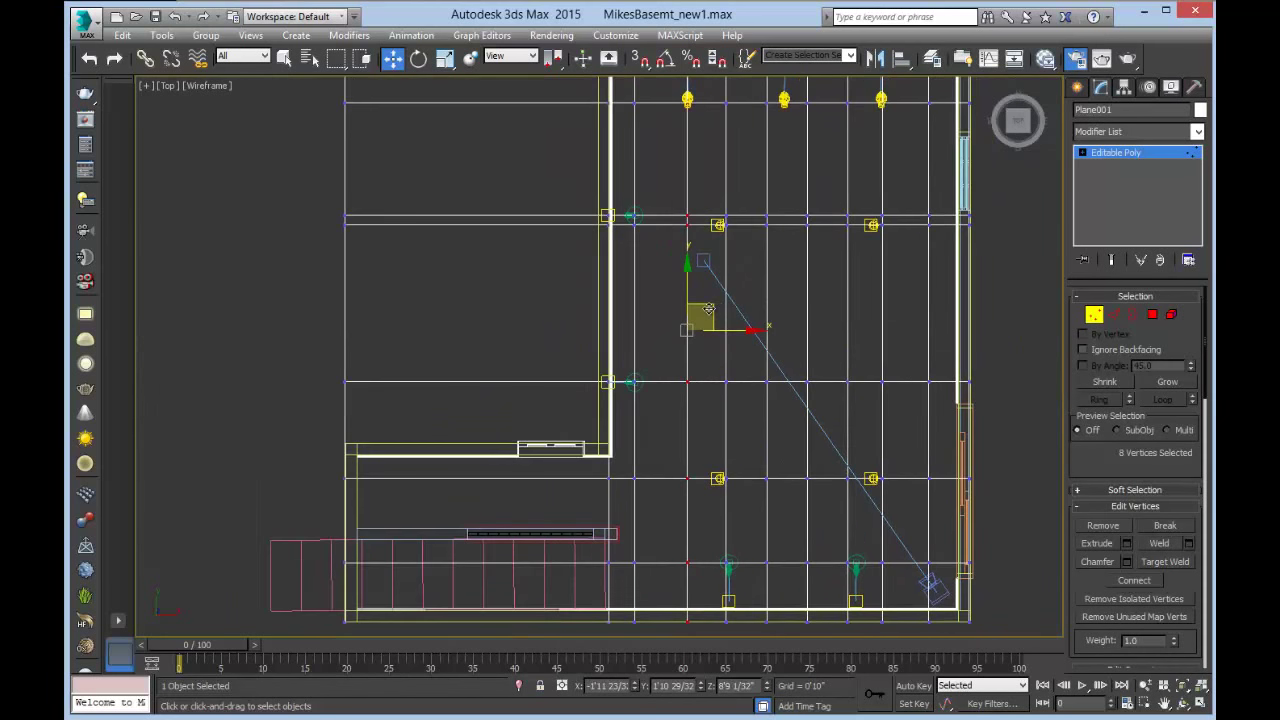
Move the next two vertex columns in line with the left pair of recessed lights and the left near-wall light.
scroll(734, 214, down, 2)
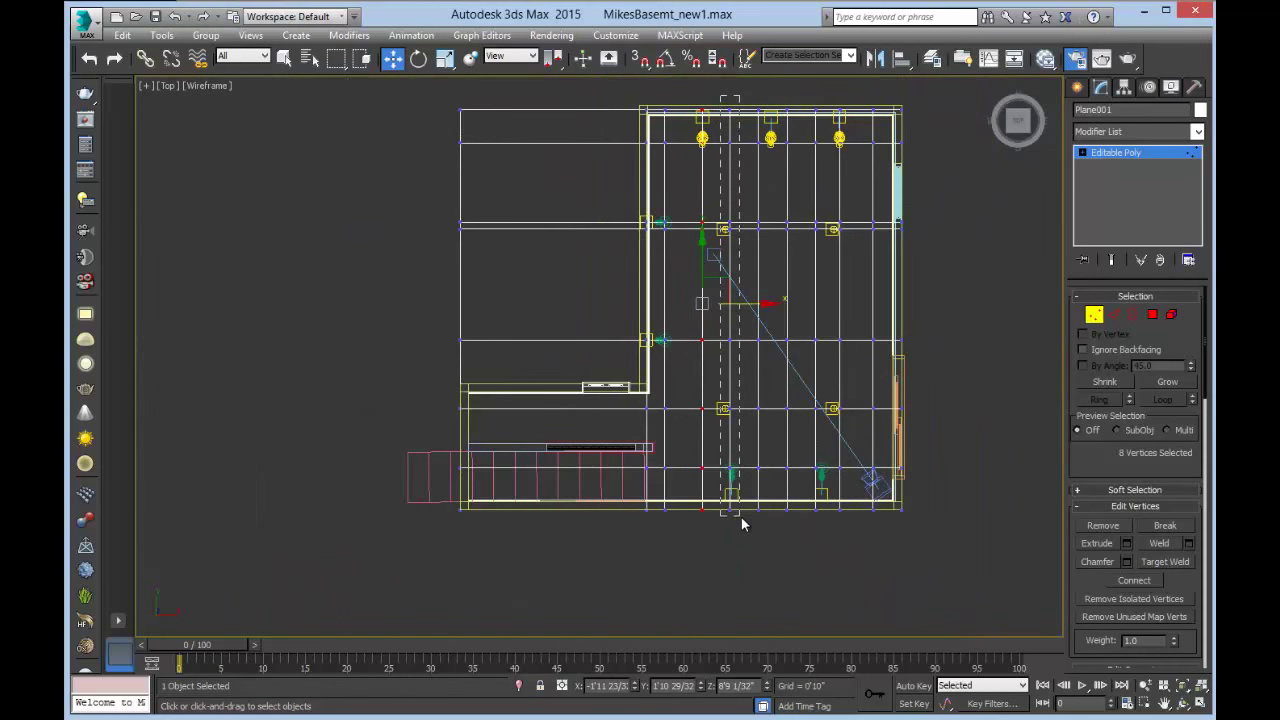
scroll(750, 341, up, 5)
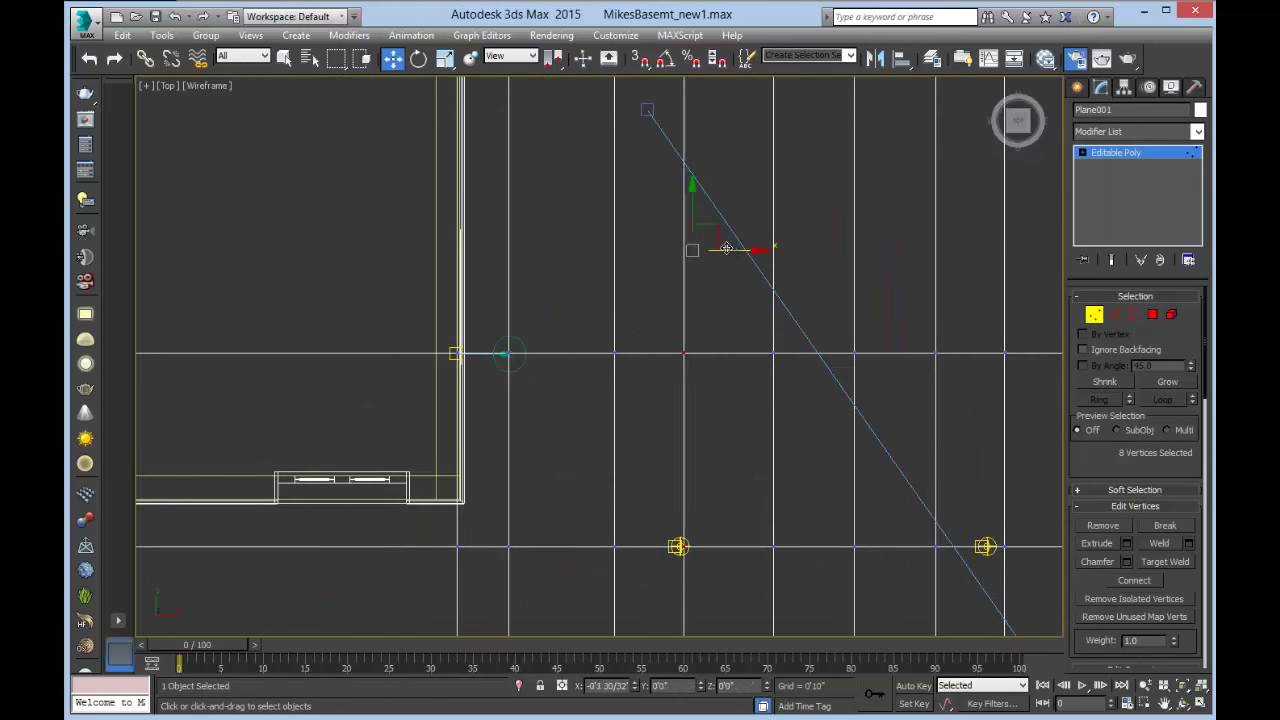
scroll(738, 250, down, 5)
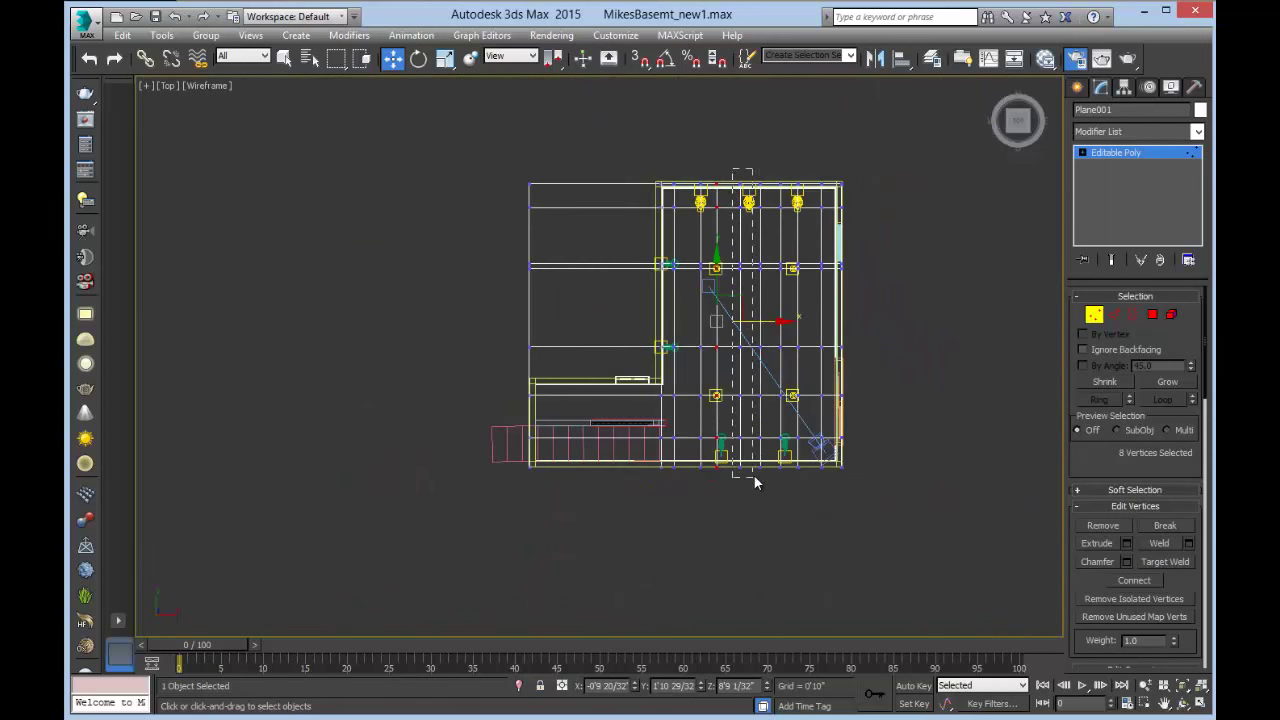
scroll(756, 417, up, 3)
drag(775, 227, 737, 224)
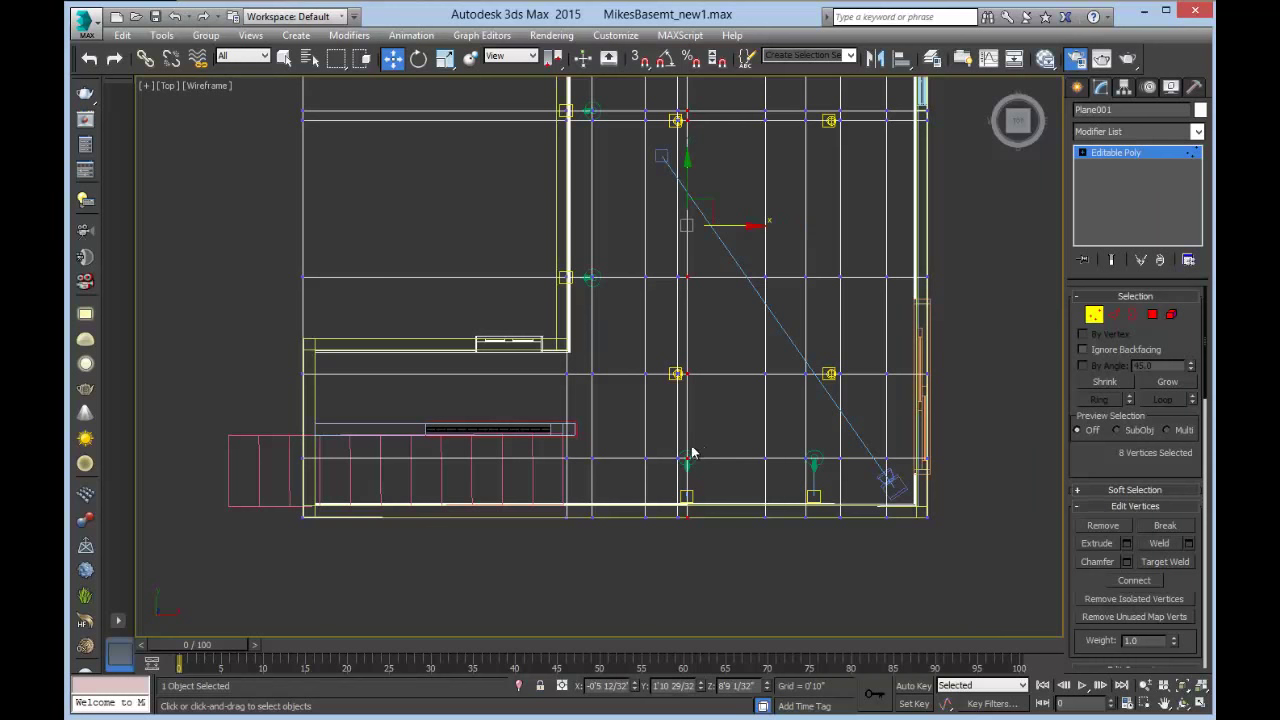
Move the next three vertex columns in line with the middle far-wall spotlight, the right near-wall light and the right recessed lights.
scroll(738, 413, down, 3)
scroll(762, 300, up, 3)
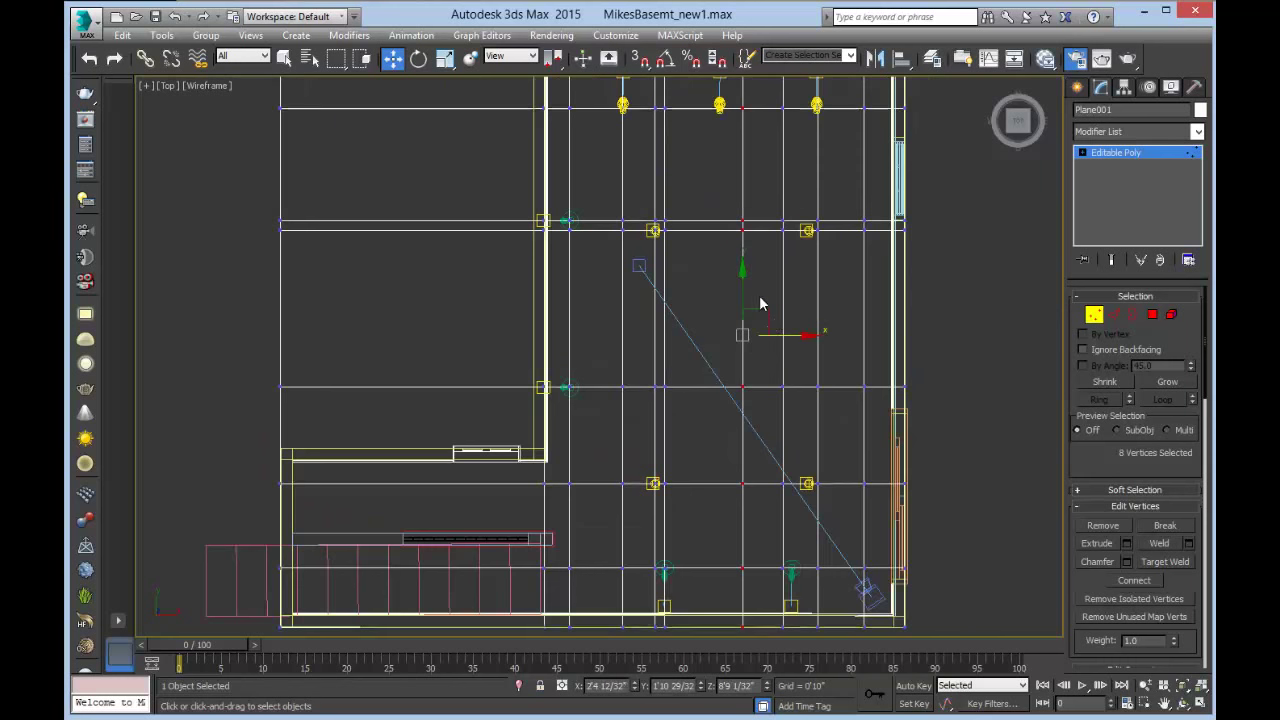
scroll(769, 330, down, 2)
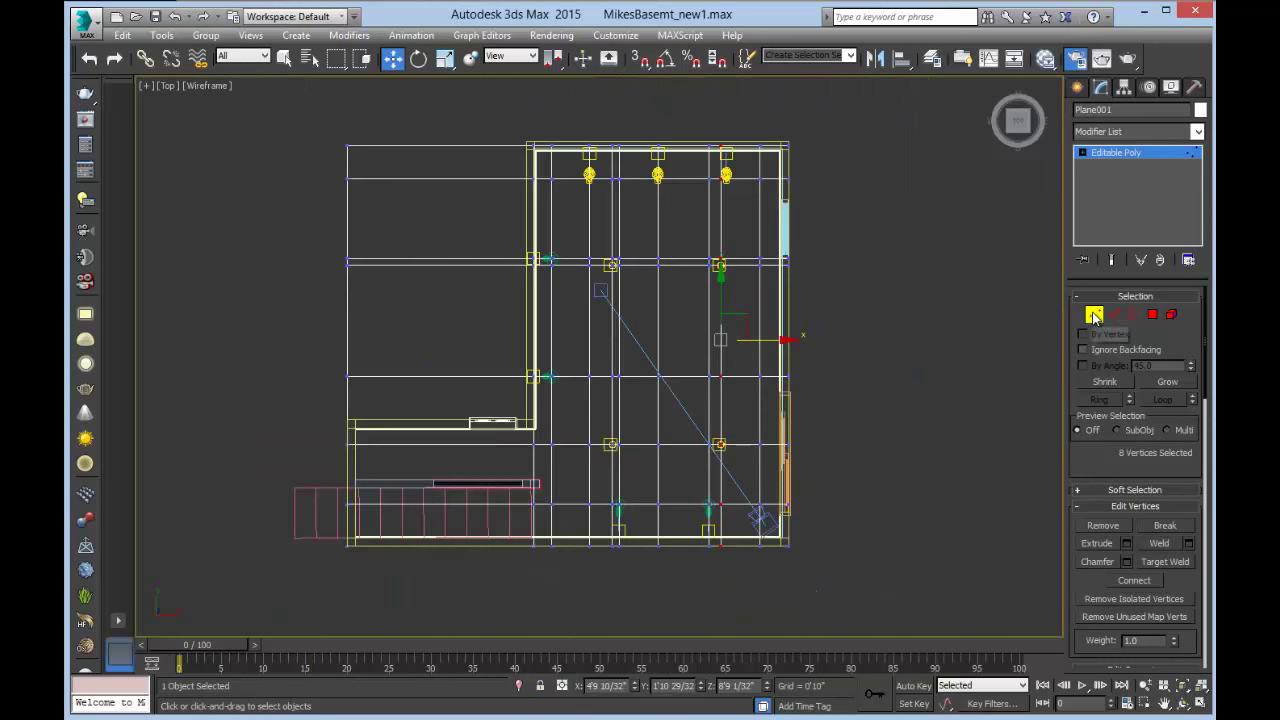
click(1094, 315)
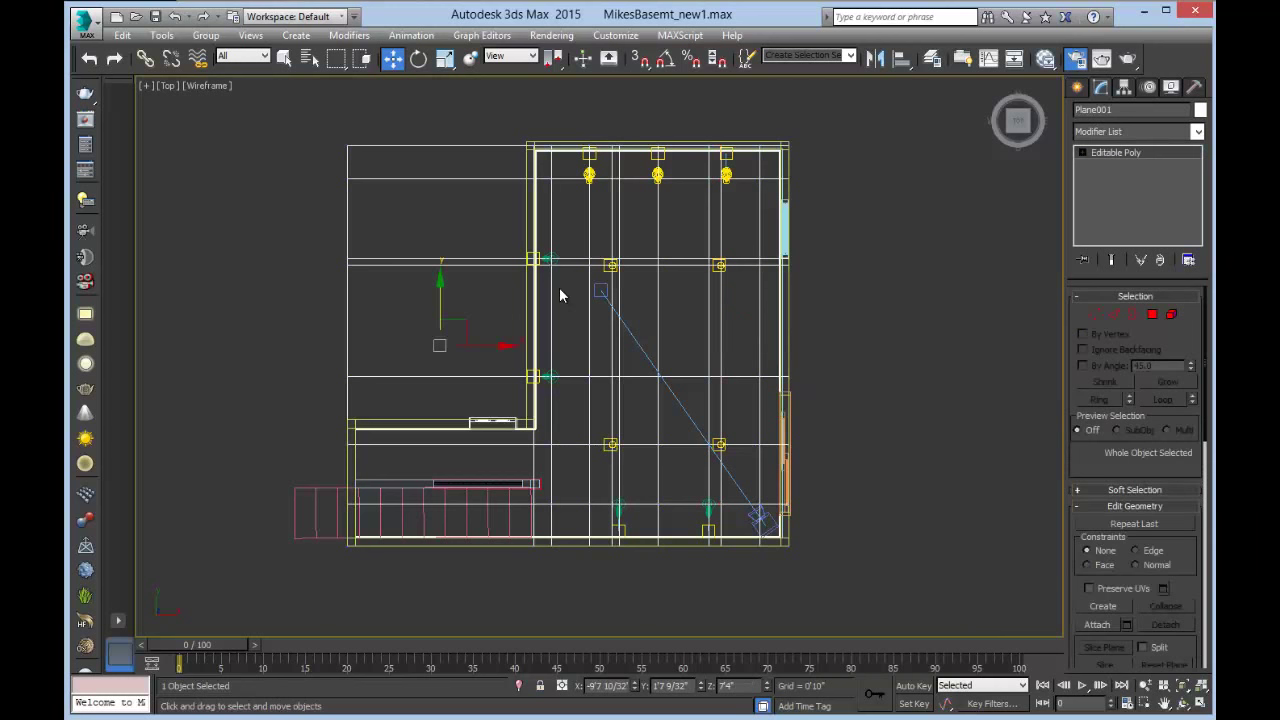
Widen the dropped ceiling section by moving its outer vertex column away from the inner wall, past the inner-wall lights.
middle_drag(549, 289, 558, 287)
scroll(558, 287, up, 4)
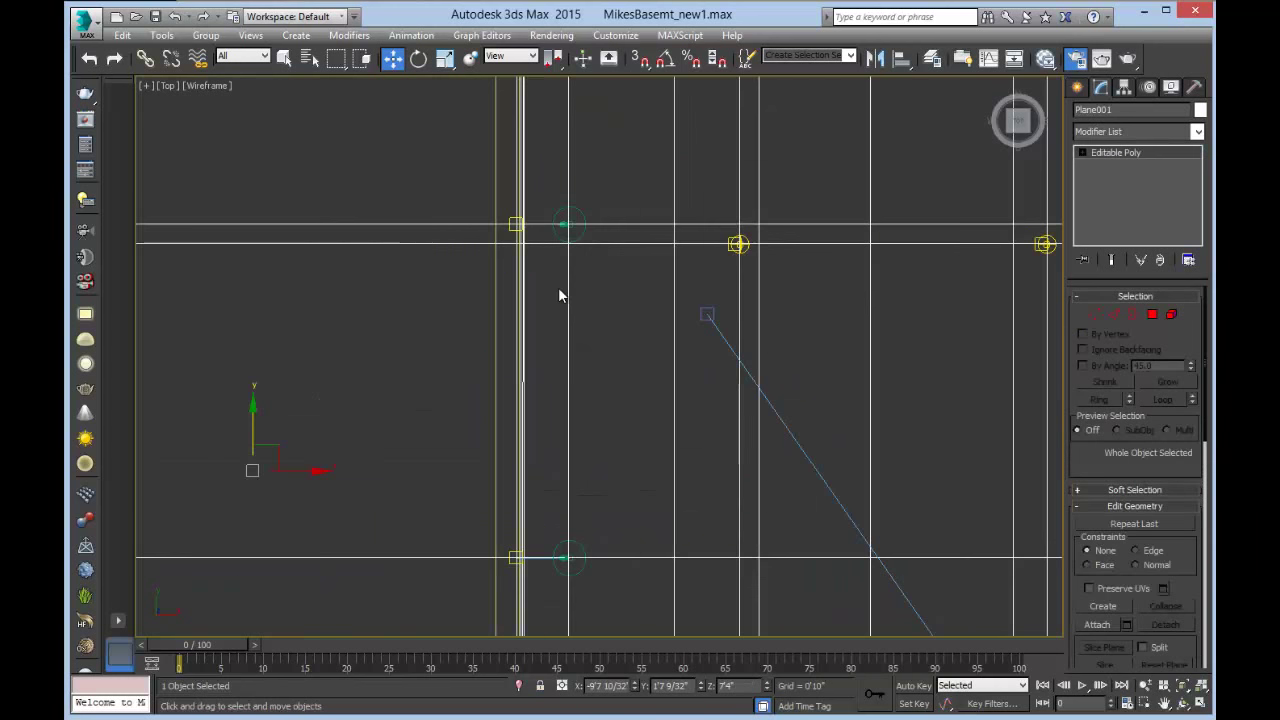
scroll(558, 287, down, 4)
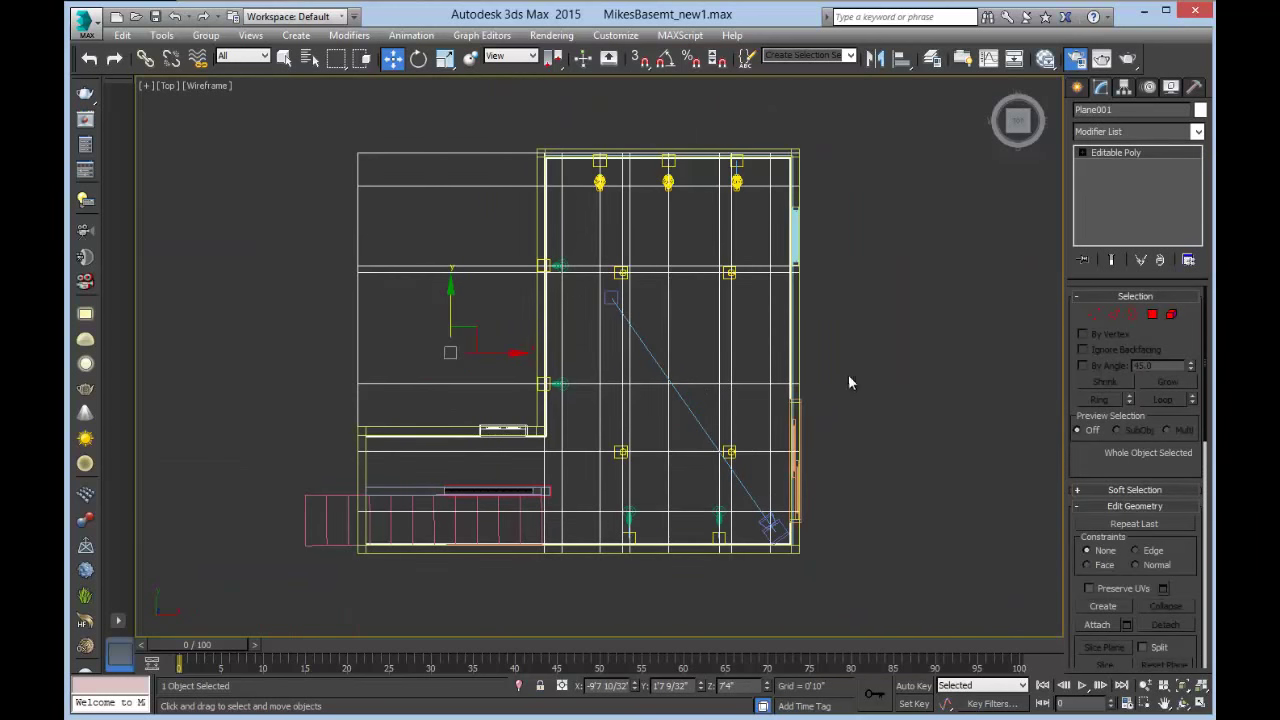
click(1094, 315)
drag(558, 140, 574, 572)
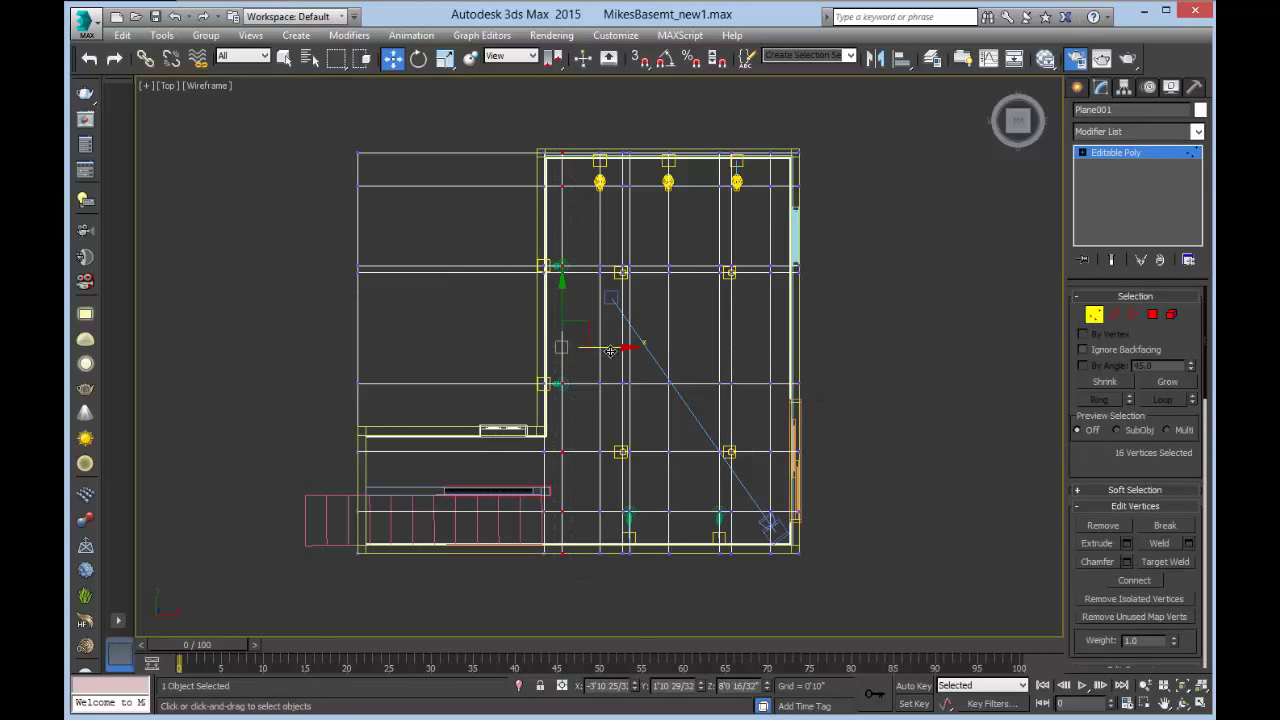
drag(610, 350, 618, 355)
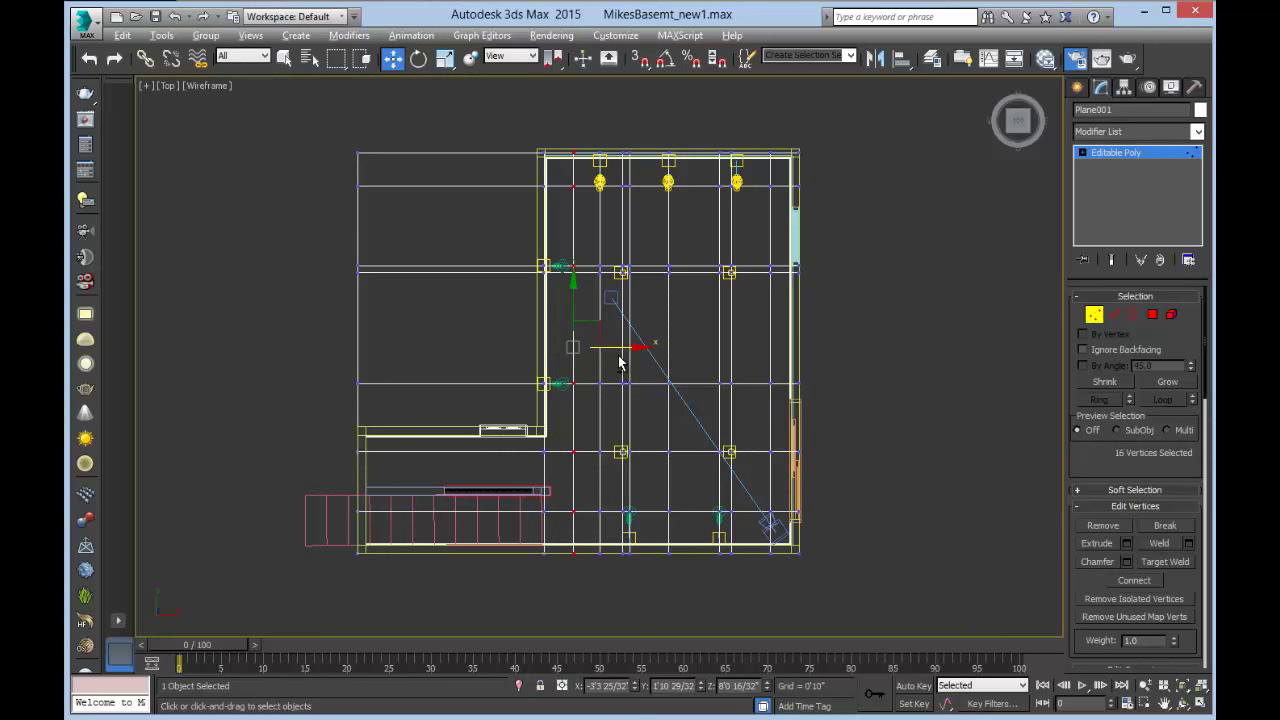
key(alt+w)
Select the horizontal edges across the underside of the drop beside the inner wall and connect them with one new edge line.
middle_drag(1040, 282, 875, 236)
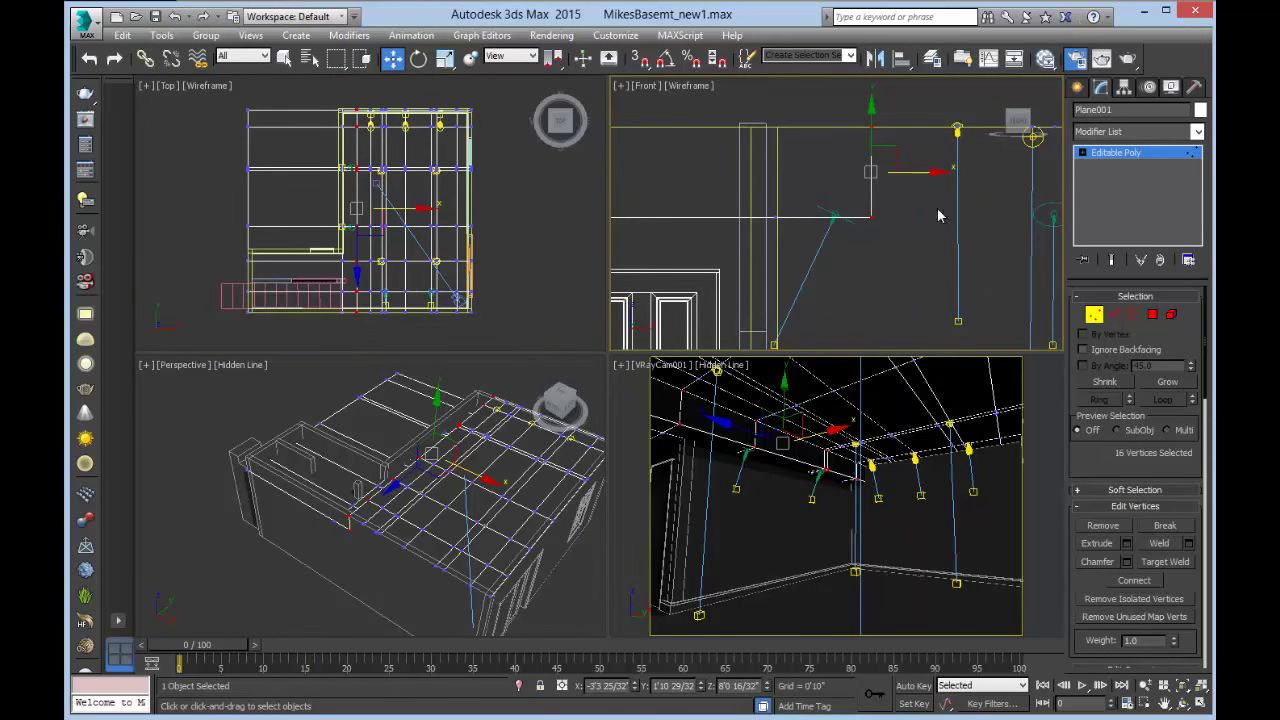
click(1113, 314)
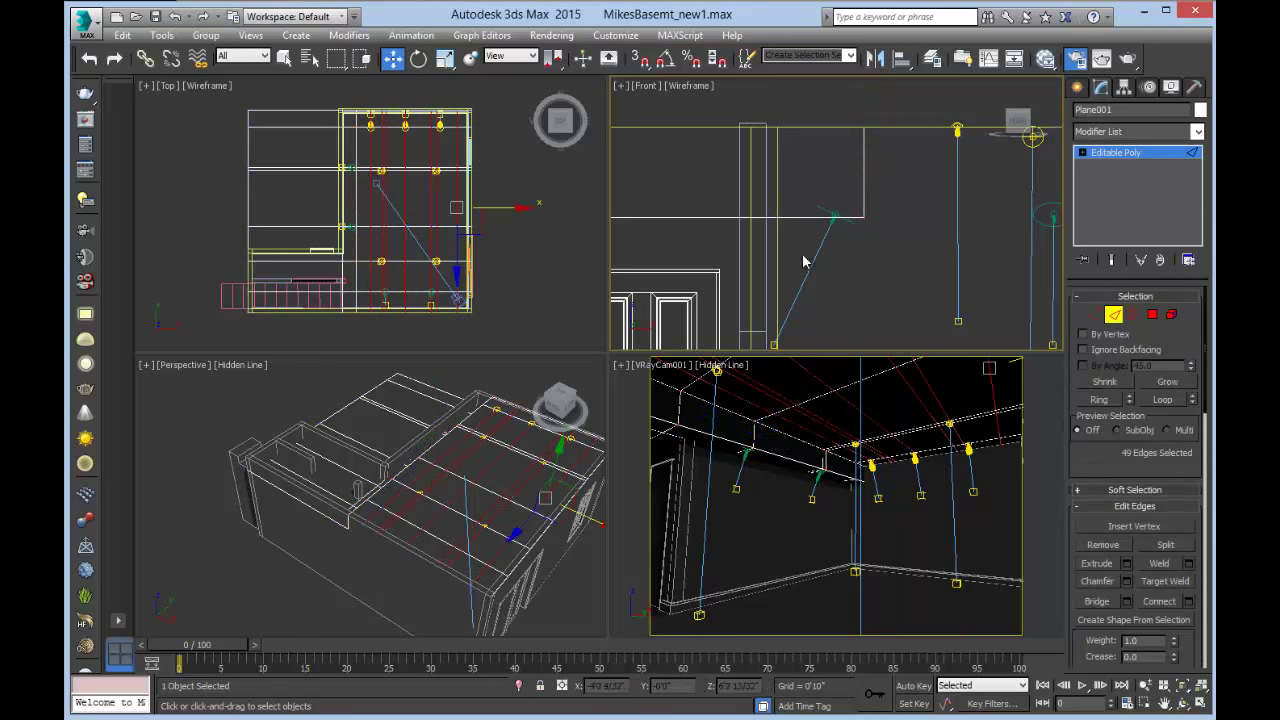
click(812, 259)
scroll(830, 283, down, 5)
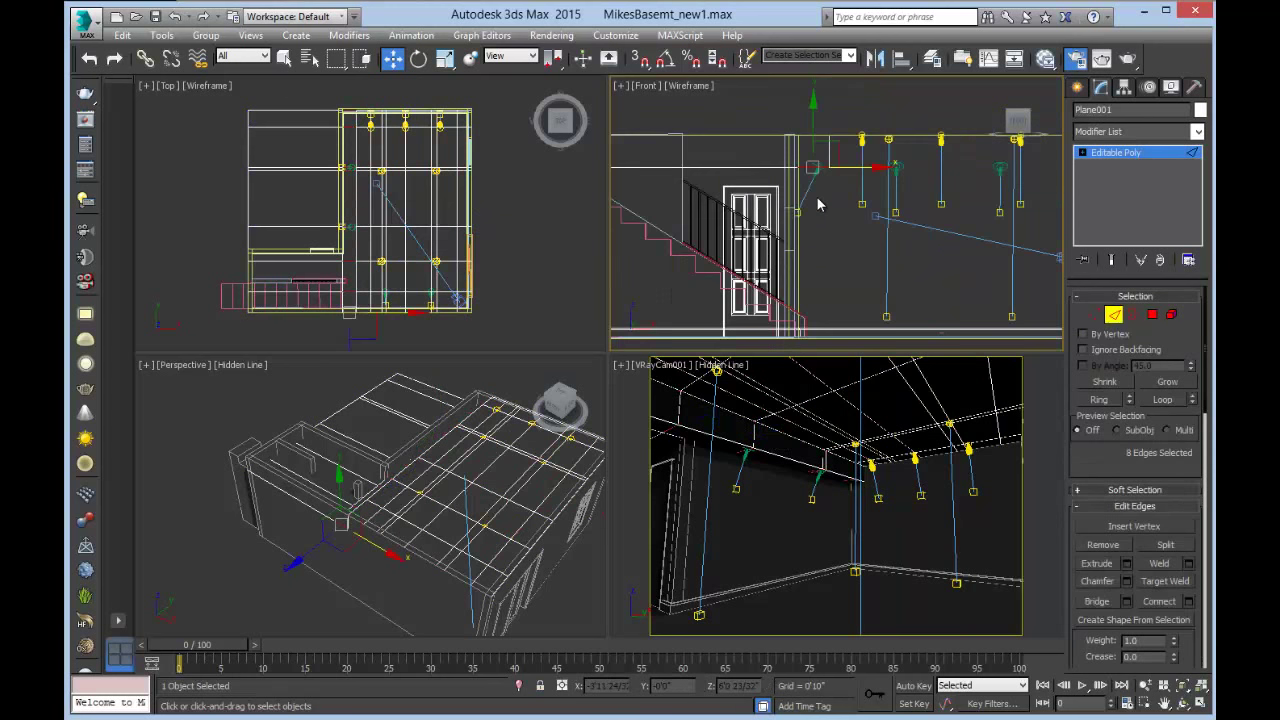
scroll(818, 197, up, 4)
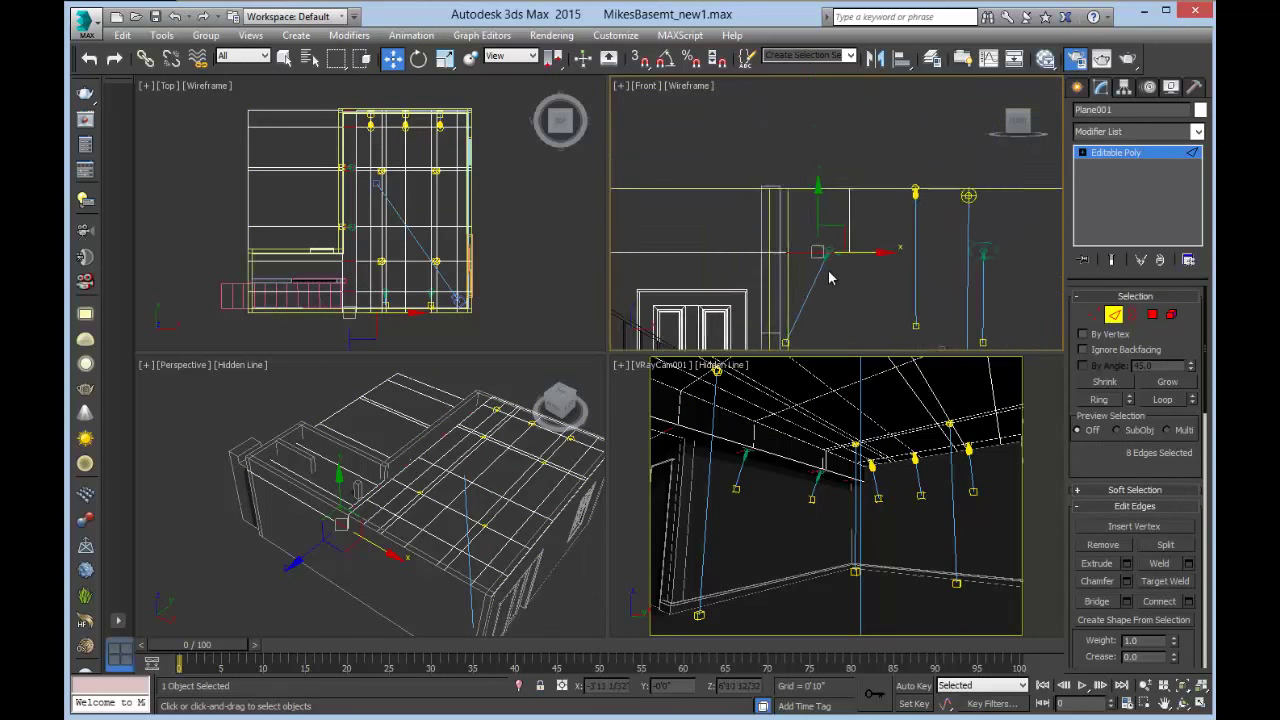
click(1189, 602)
click(770, 225)
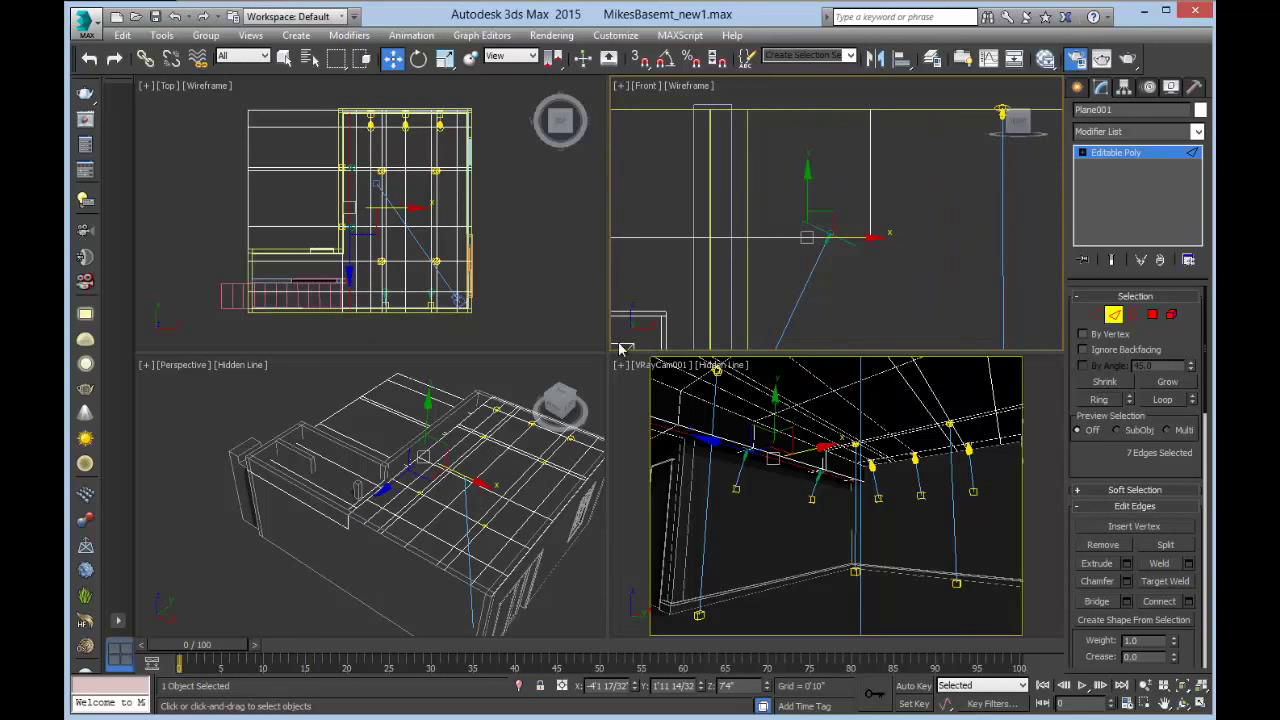
scroll(321, 188, up, 2)
Move the new edge line's vertices in line with the inner-wall lights and leave vertex editing.
scroll(321, 188, up, 4)
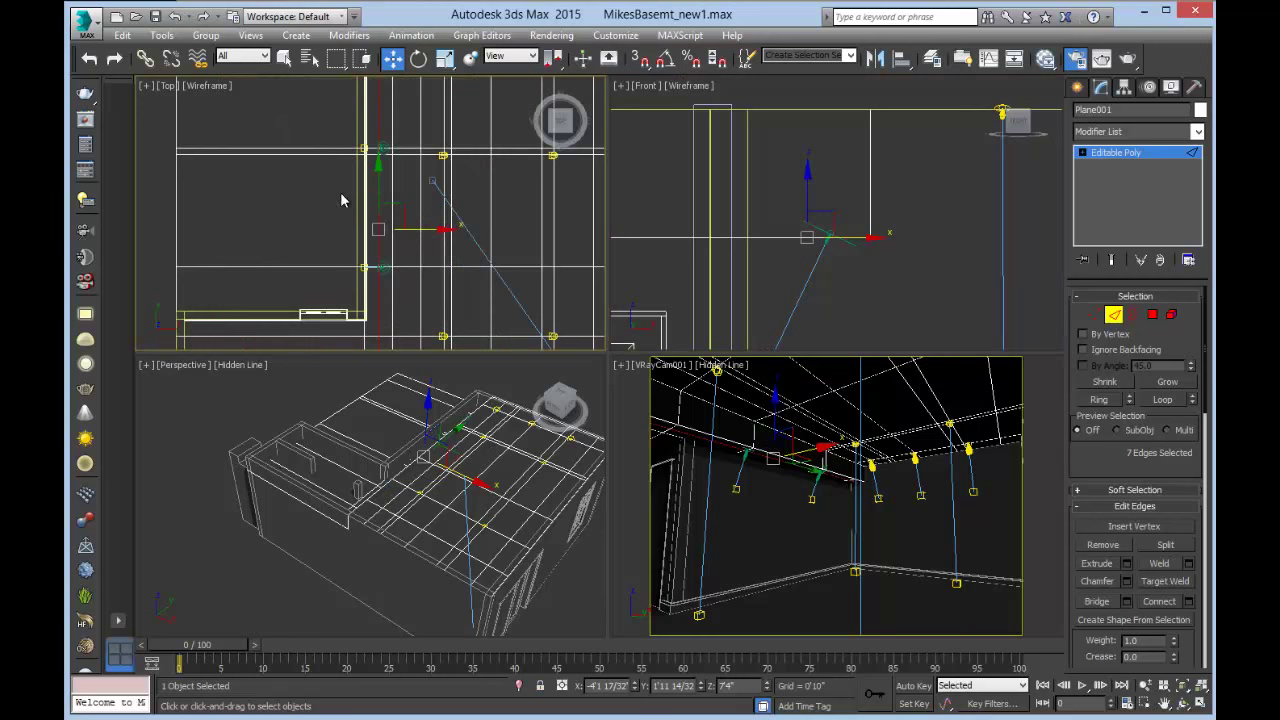
click(1095, 318)
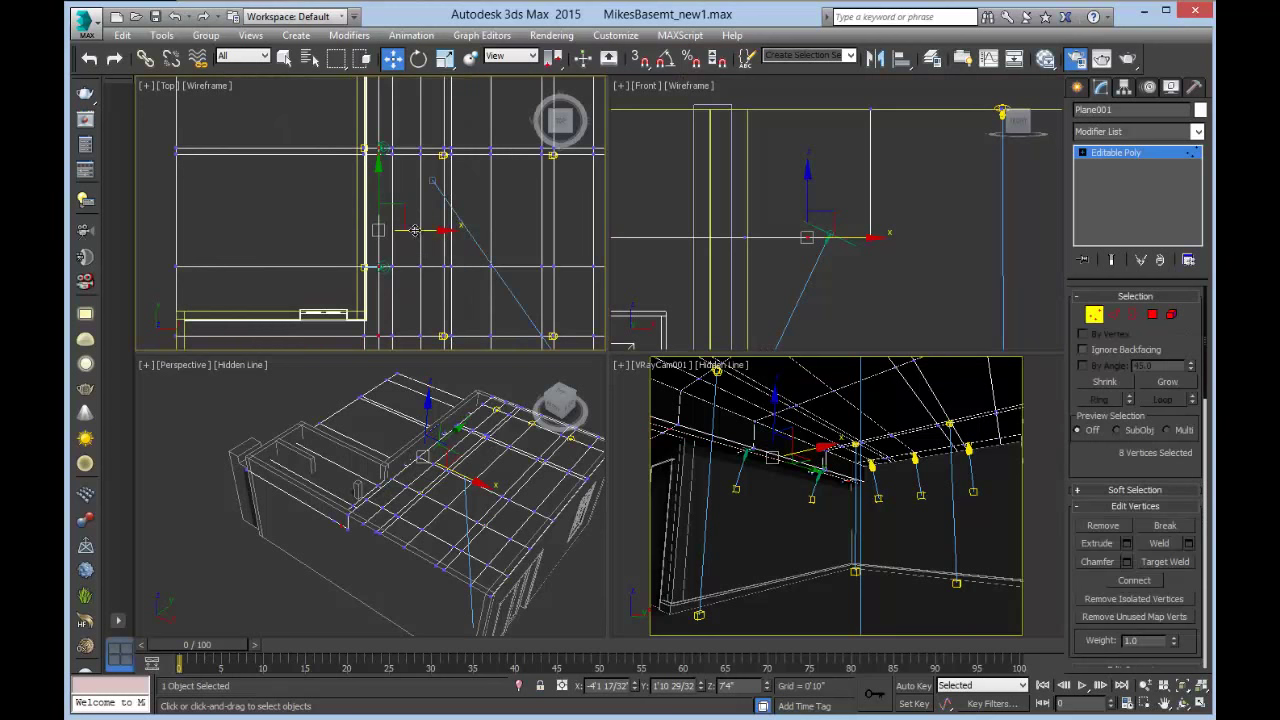
scroll(414, 248, up, 3)
key(alt+w)
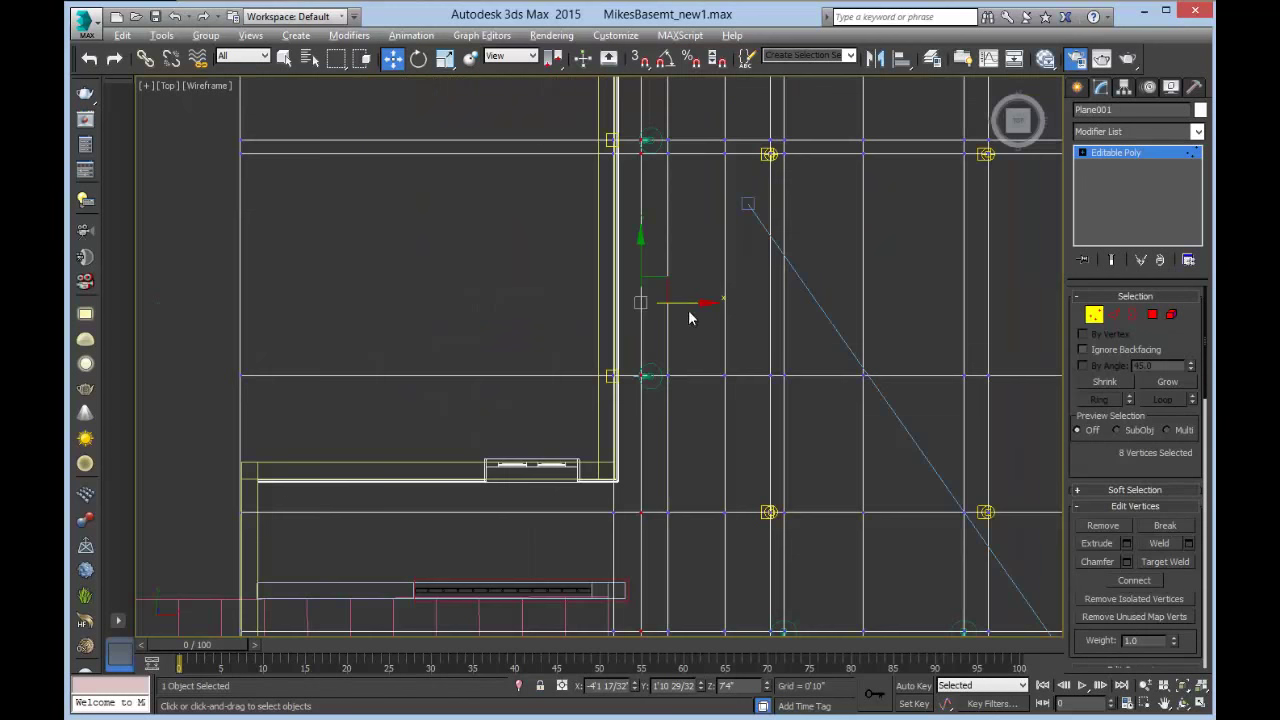
drag(690, 318, 700, 318)
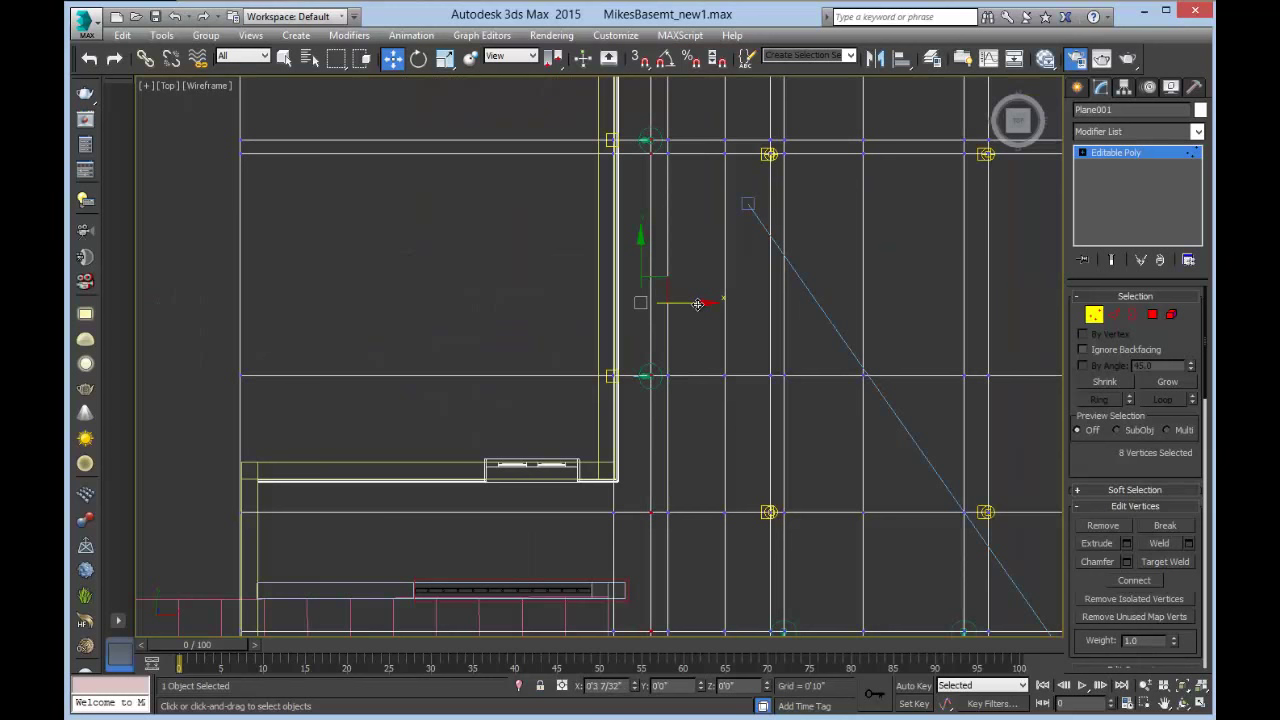
click(1095, 316)
Deselect the ceiling and hide the 0 (default) layer.
middle_drag(801, 339, 732, 367)
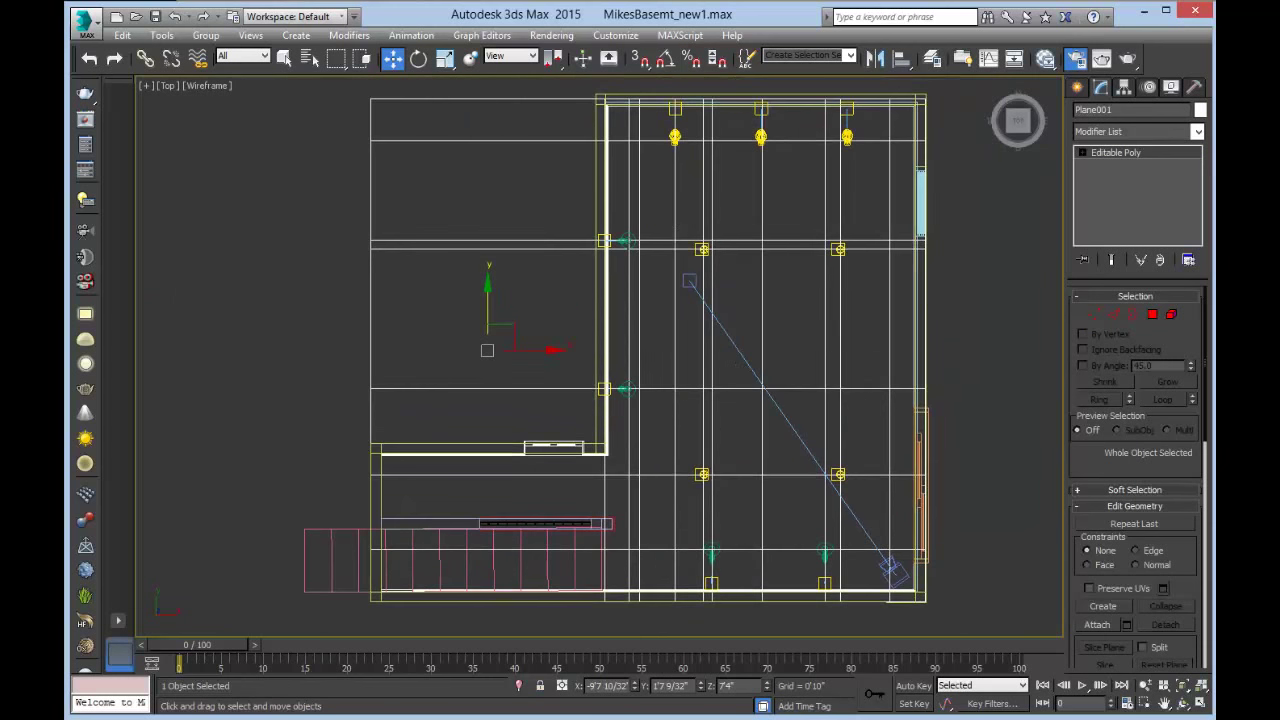
click(875, 255)
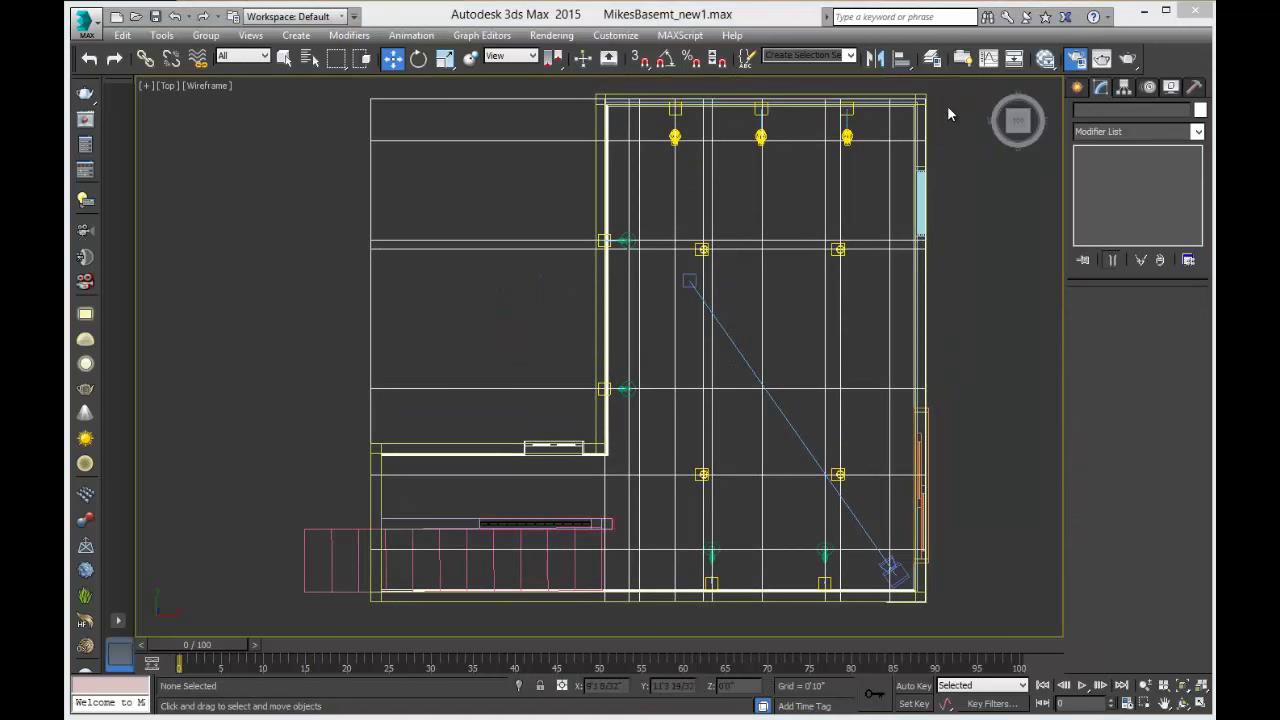
click(930, 60)
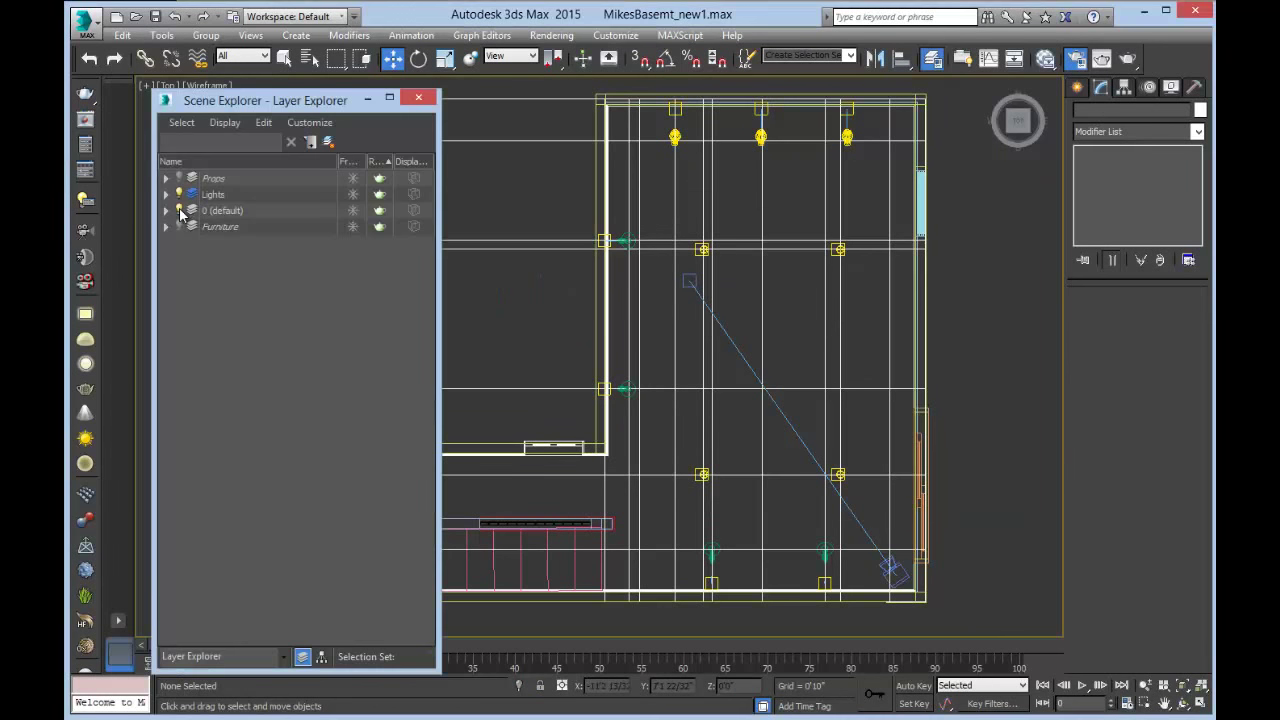
click(179, 211)
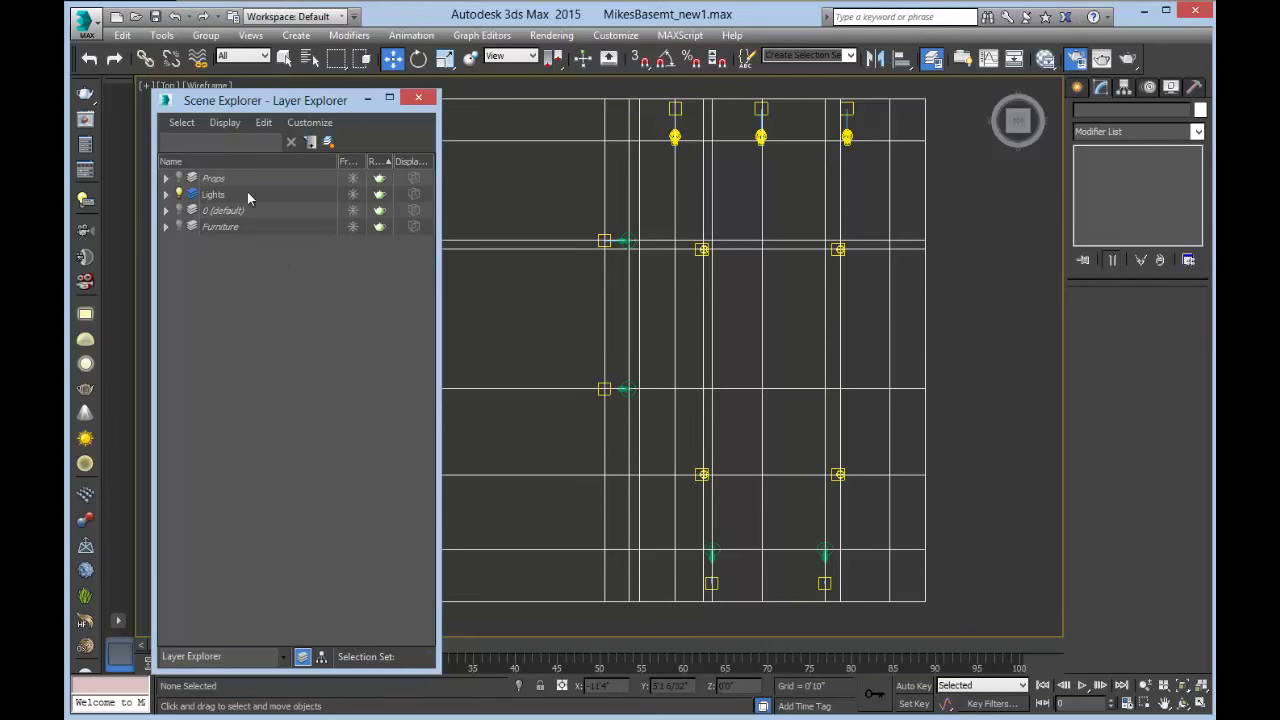
click(420, 97)
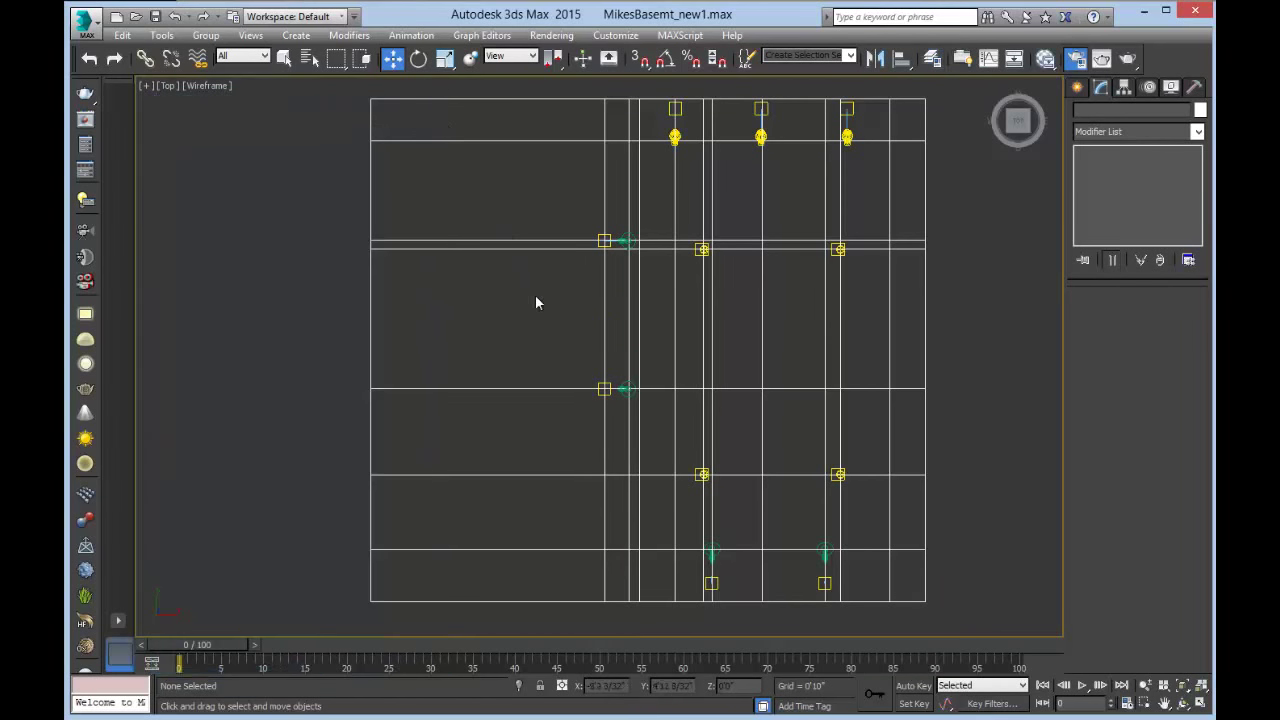
Show all four viewports and hide the light icons and safe frame in the camera view.
key(alt+w)
click(797, 533)
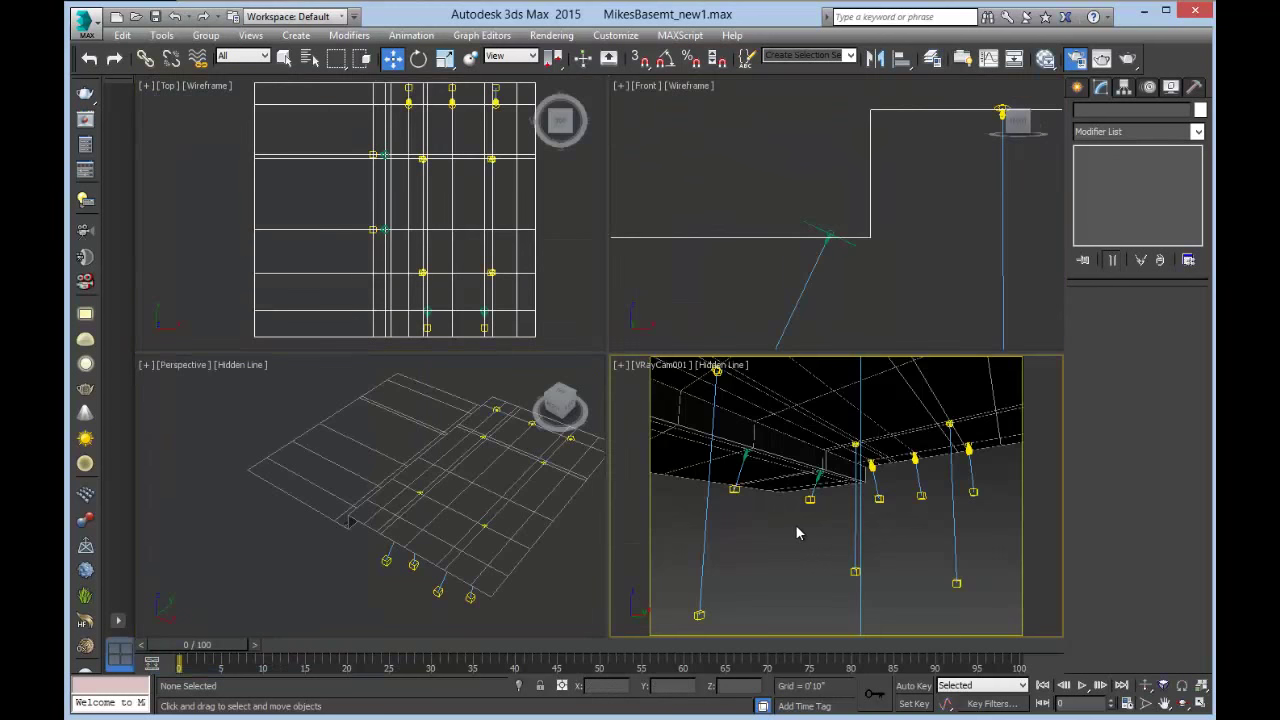
right_click(494, 480)
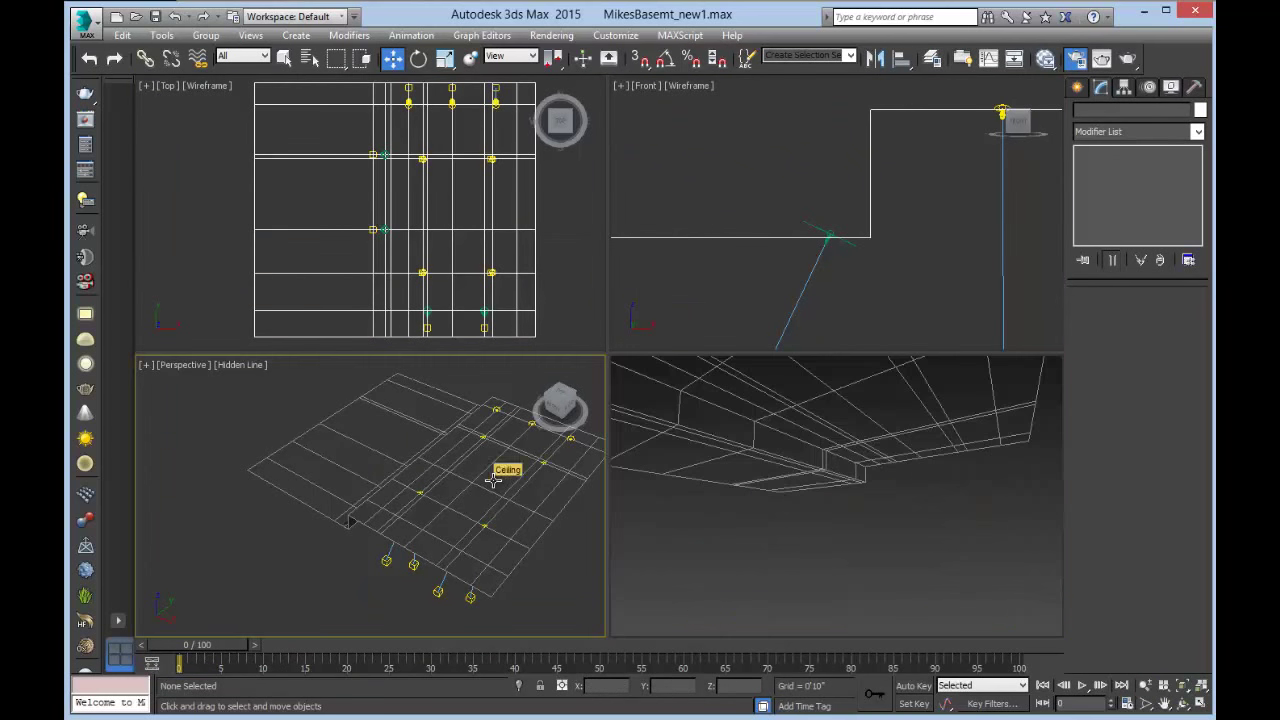
Switch to the Home Depot website and look up the dimensions of the Commercial Electric 5 and 6 in. Smart LED Recessed Downlight.
key(alt+w)
alt+middle_drag(691, 390, 608, 423)
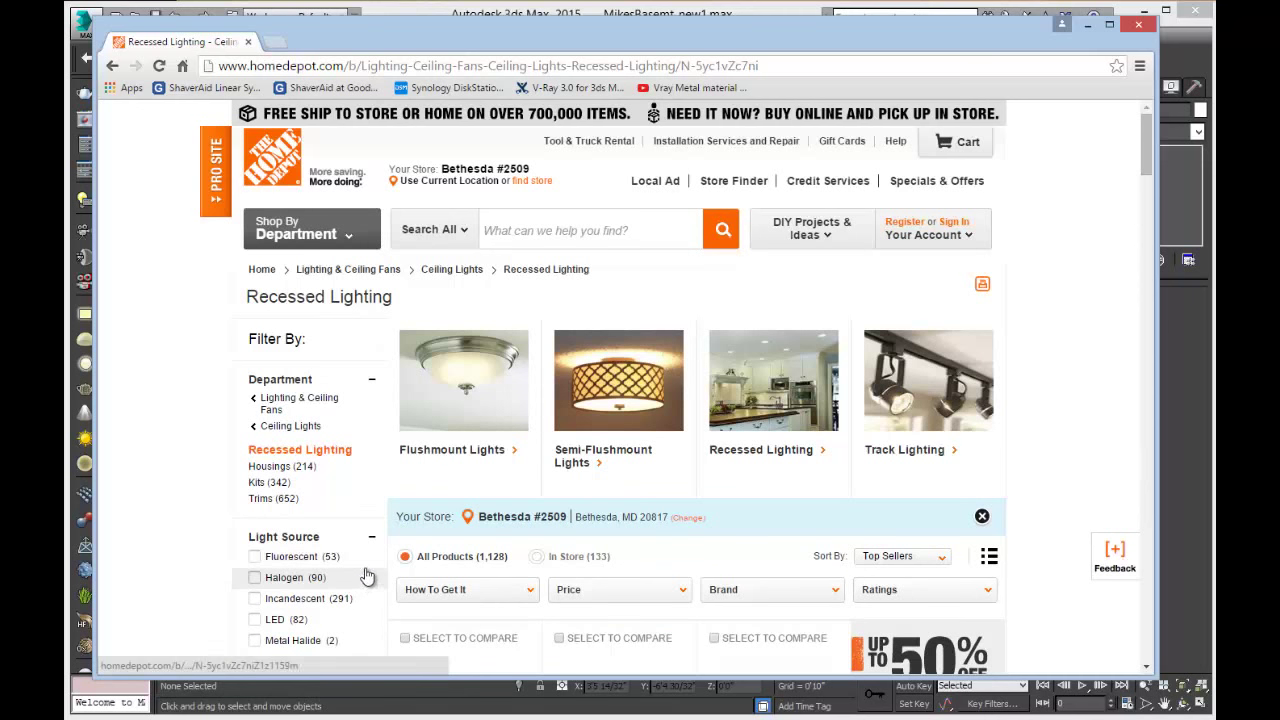
scroll(368, 562, down, 3)
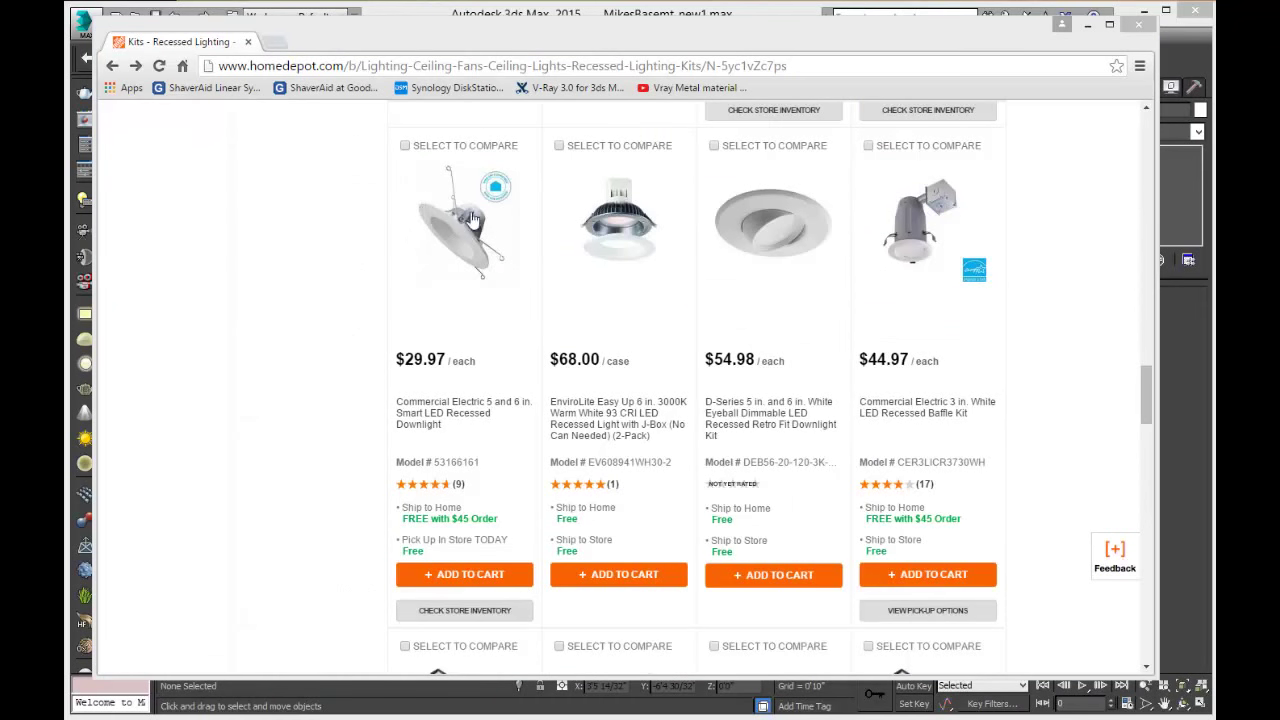
click(493, 410)
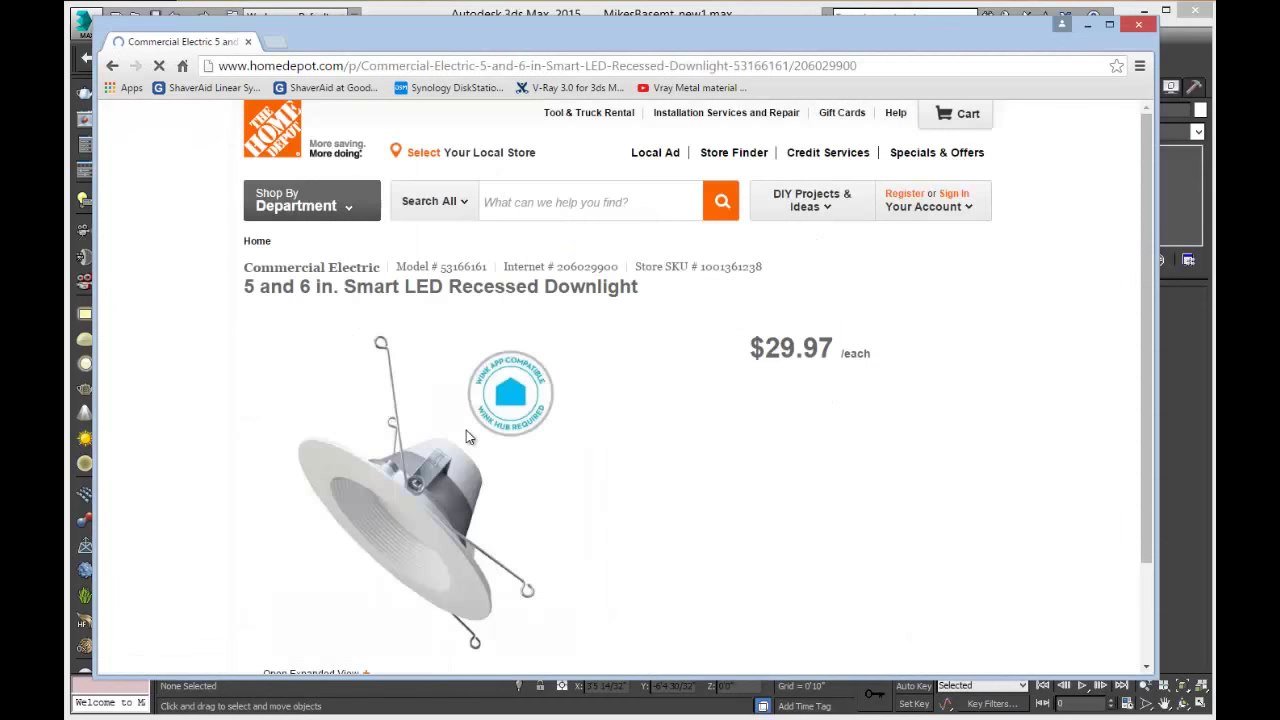
scroll(459, 432, down, 2)
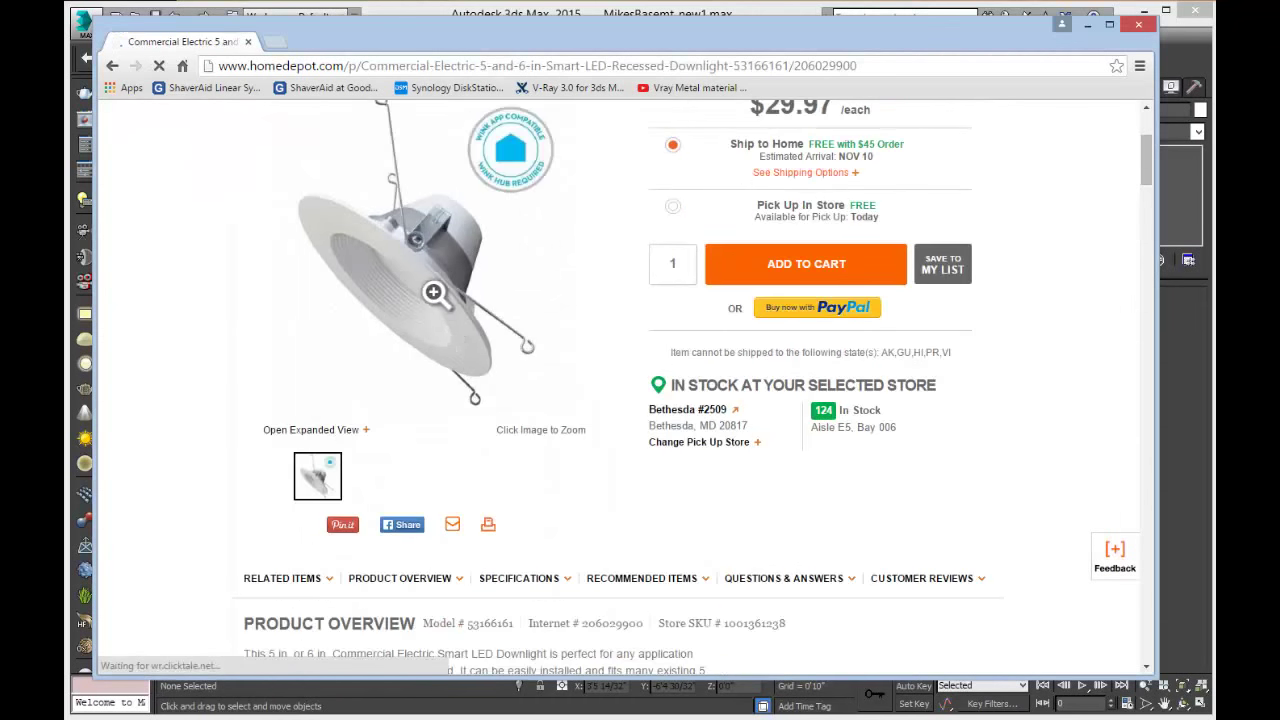
scroll(730, 538, down, 3)
scroll(728, 536, down, 5)
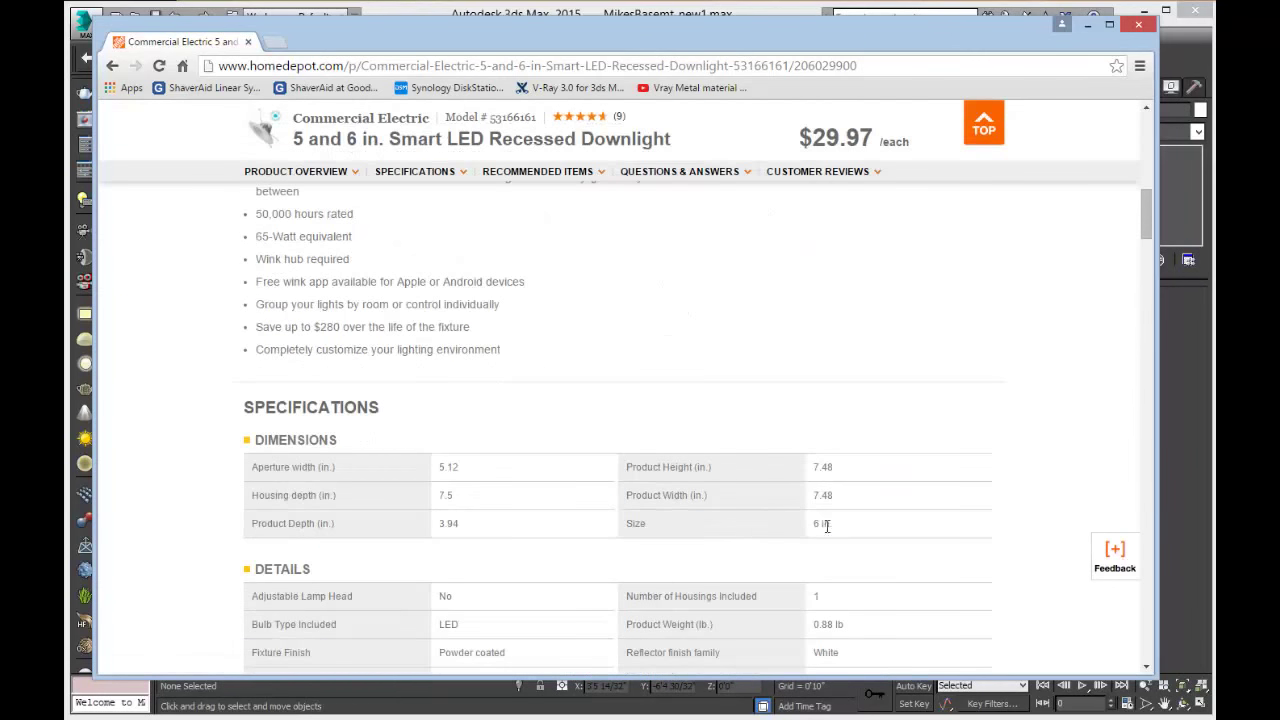
drag(826, 526, 793, 537)
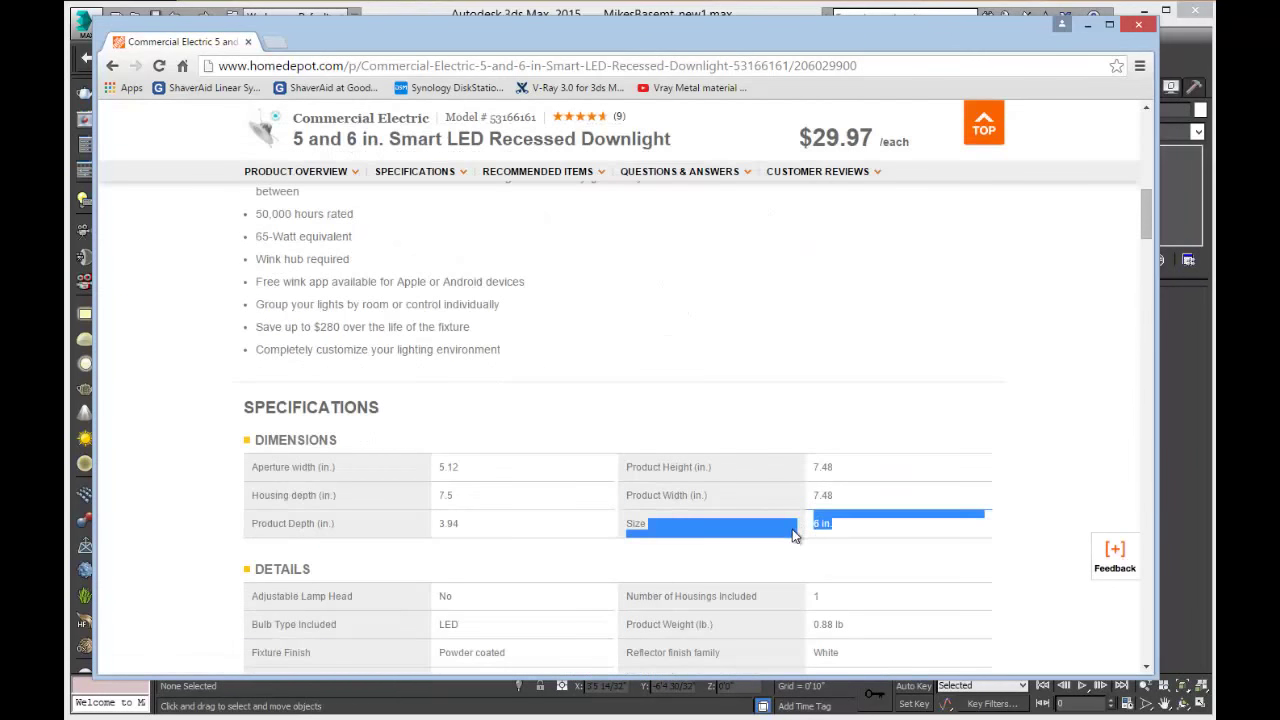
click(530, 517)
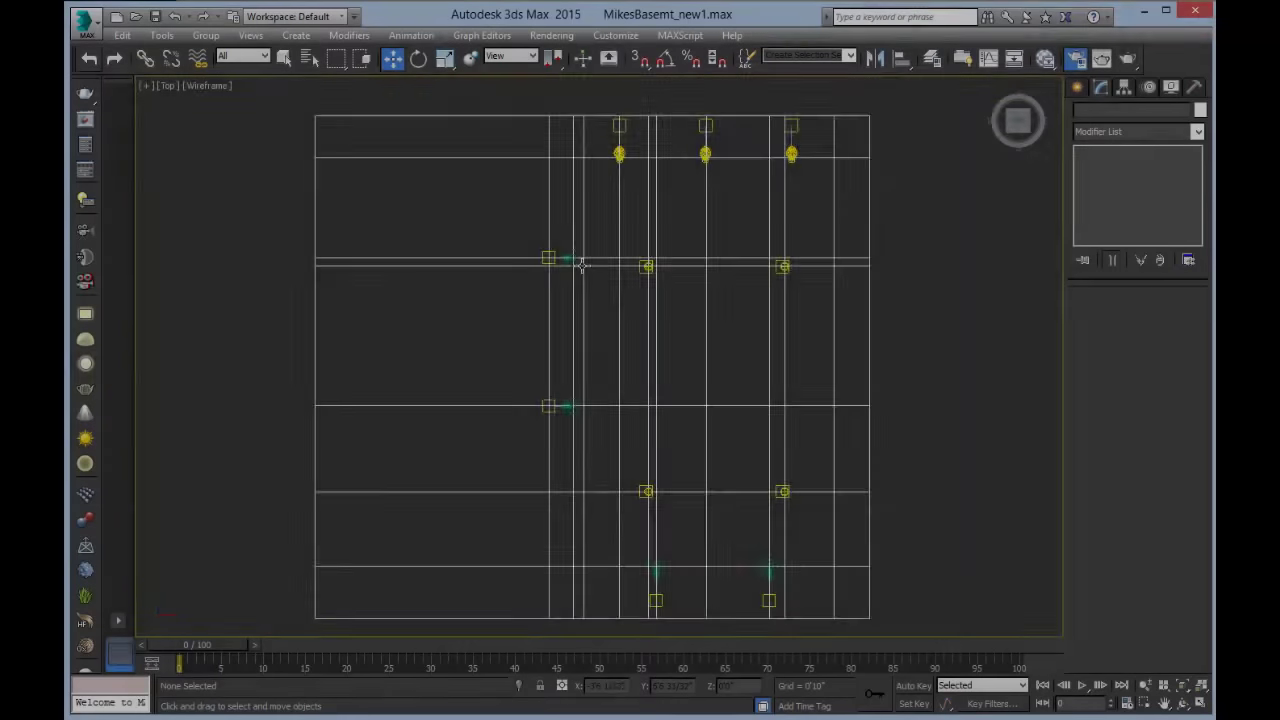
Return to 3ds Max and create a 3-inch square plane in the top view near the upper inner-wall light.
scroll(580, 215, up, 6)
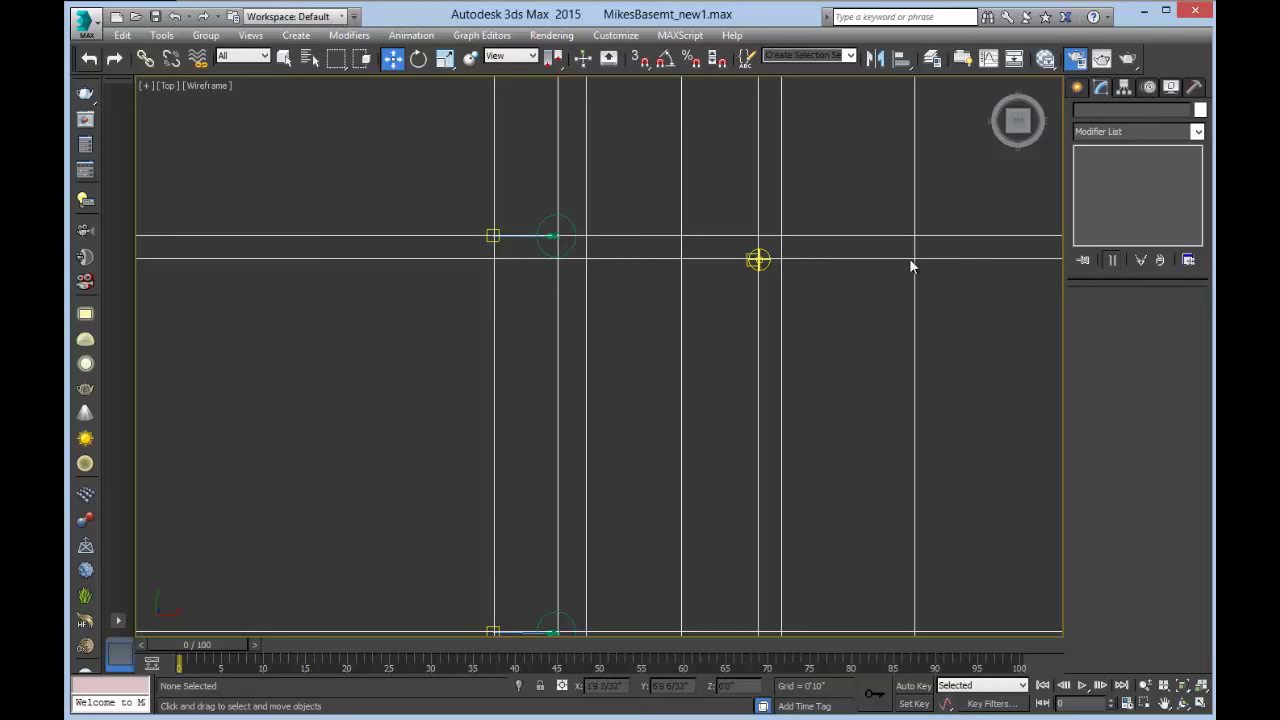
click(1077, 88)
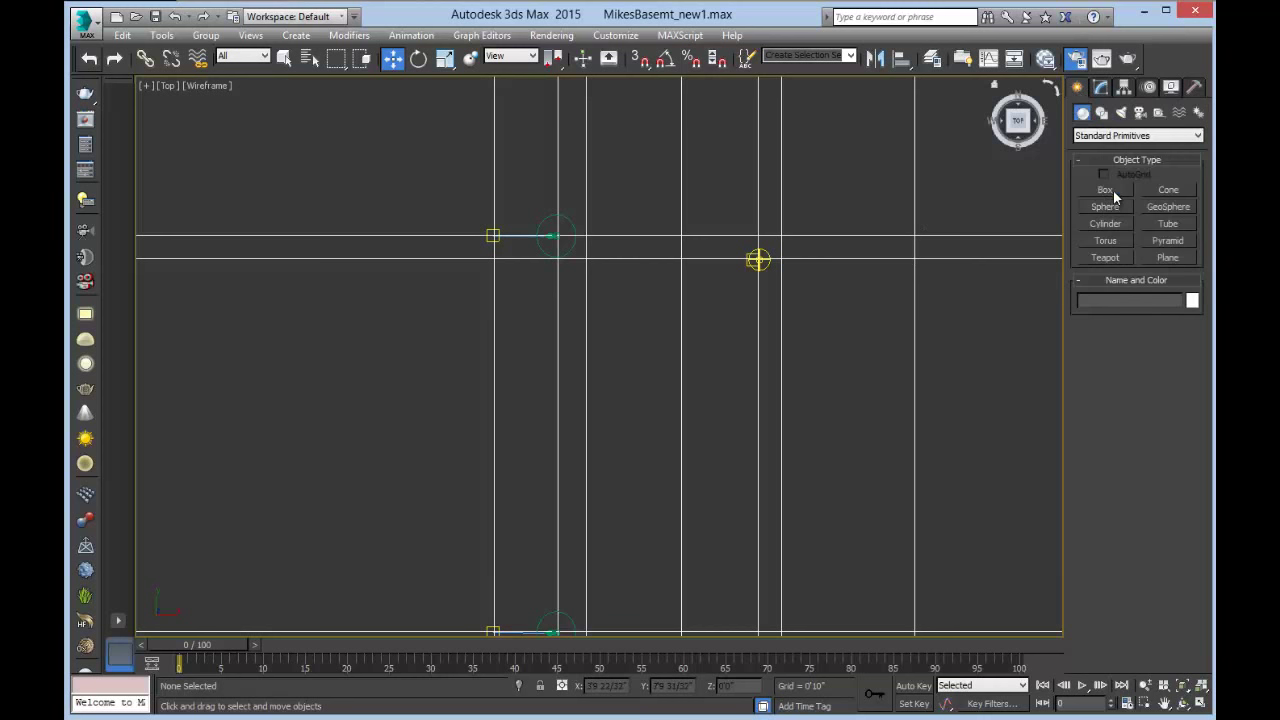
click(1110, 191)
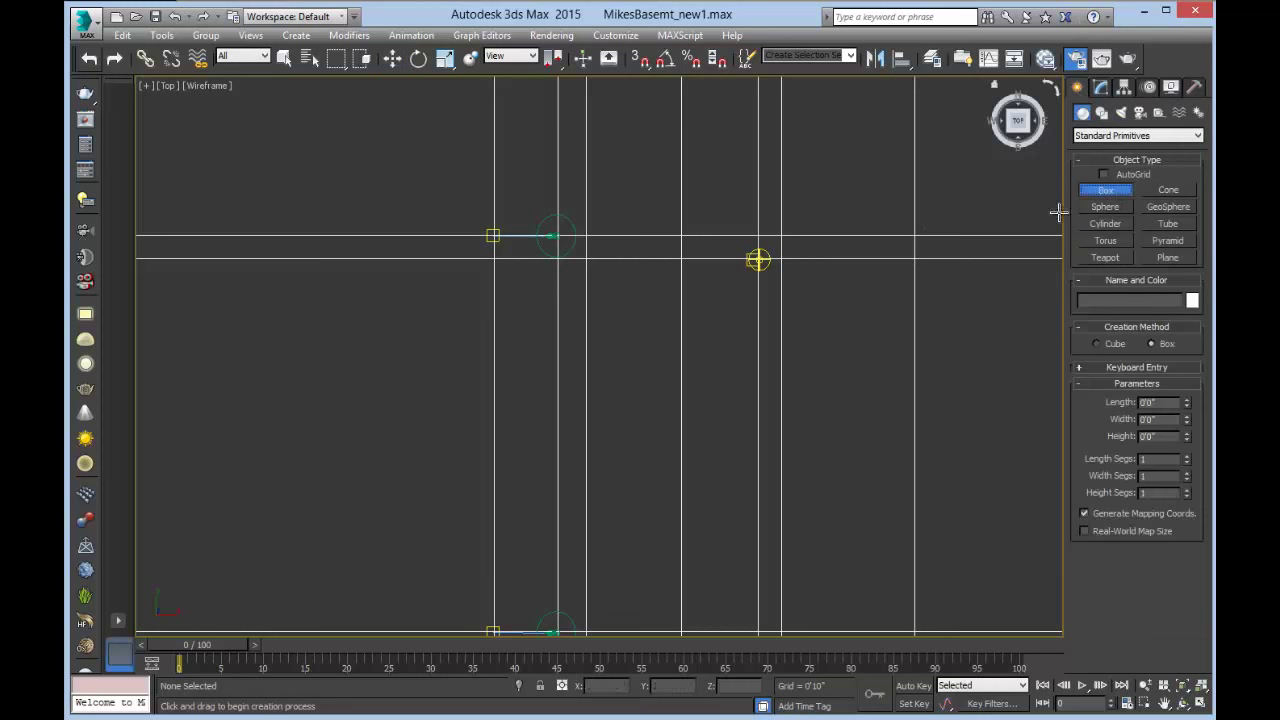
click(1168, 258)
drag(466, 198, 493, 222)
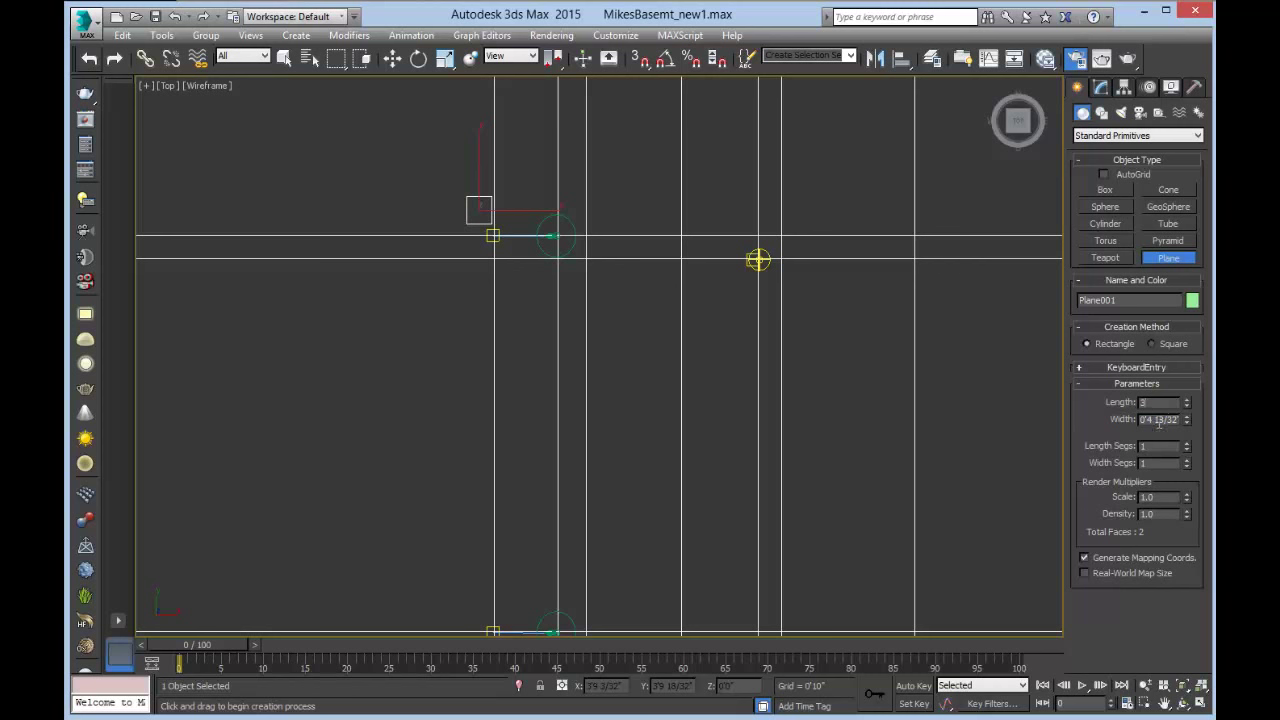
text(2)
key(Return)
Move the square plane onto the ceiling edge line just beside the upper inner-wall light and deselect it.
key(w)
drag(506, 197, 549, 224)
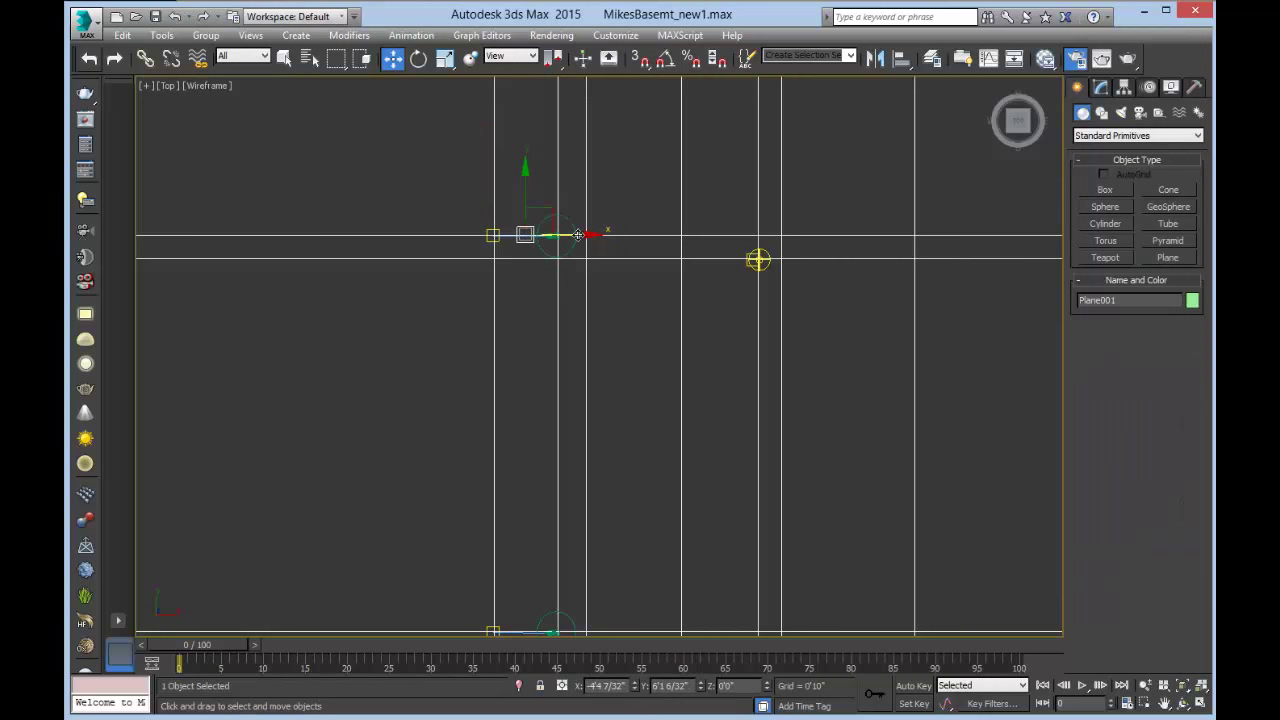
scroll(573, 240, up, 6)
drag(403, 218, 354, 226)
click(418, 193)
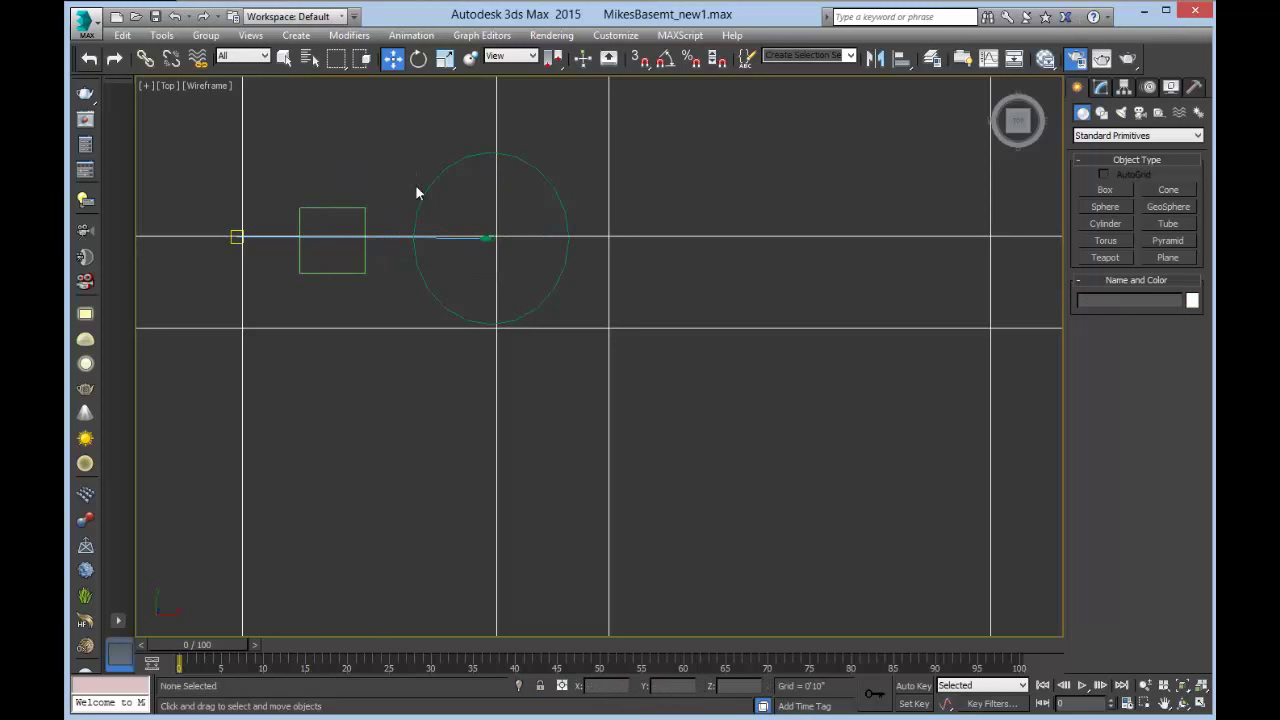
Select the ceiling and chamfer its vertex at the upper inner-wall light.
click(505, 237)
click(1100, 88)
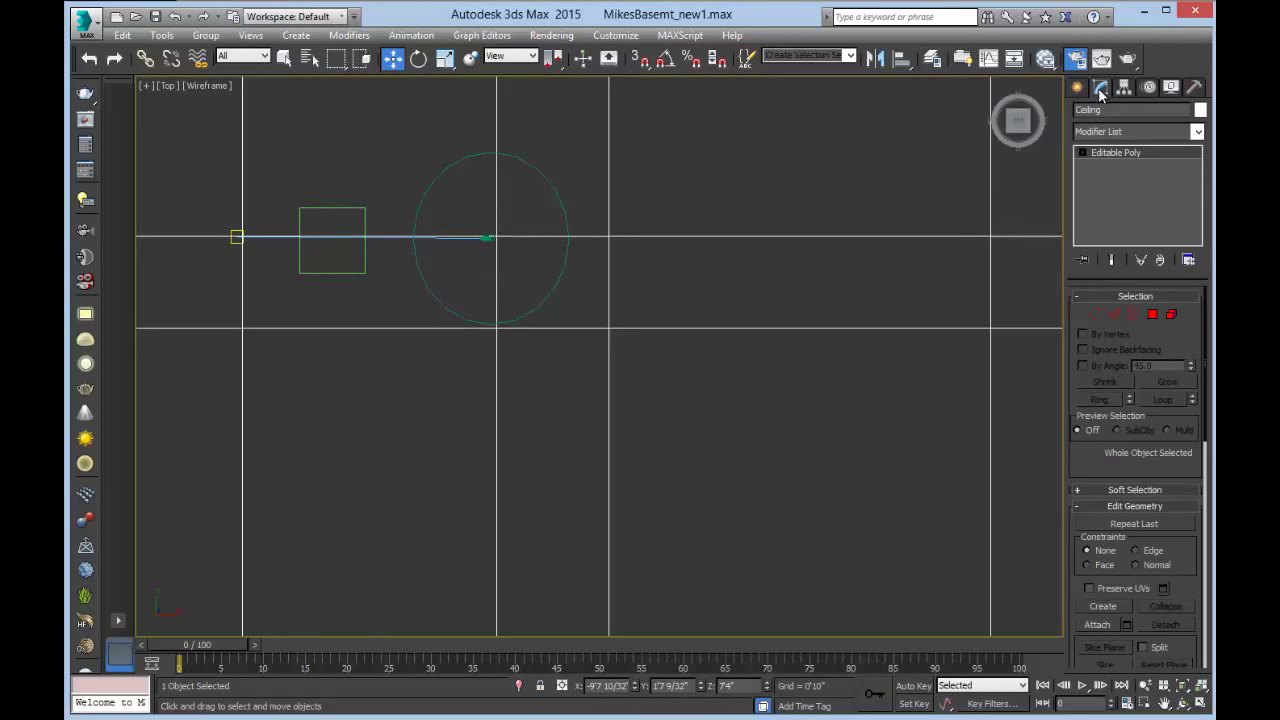
click(1093, 314)
click(500, 240)
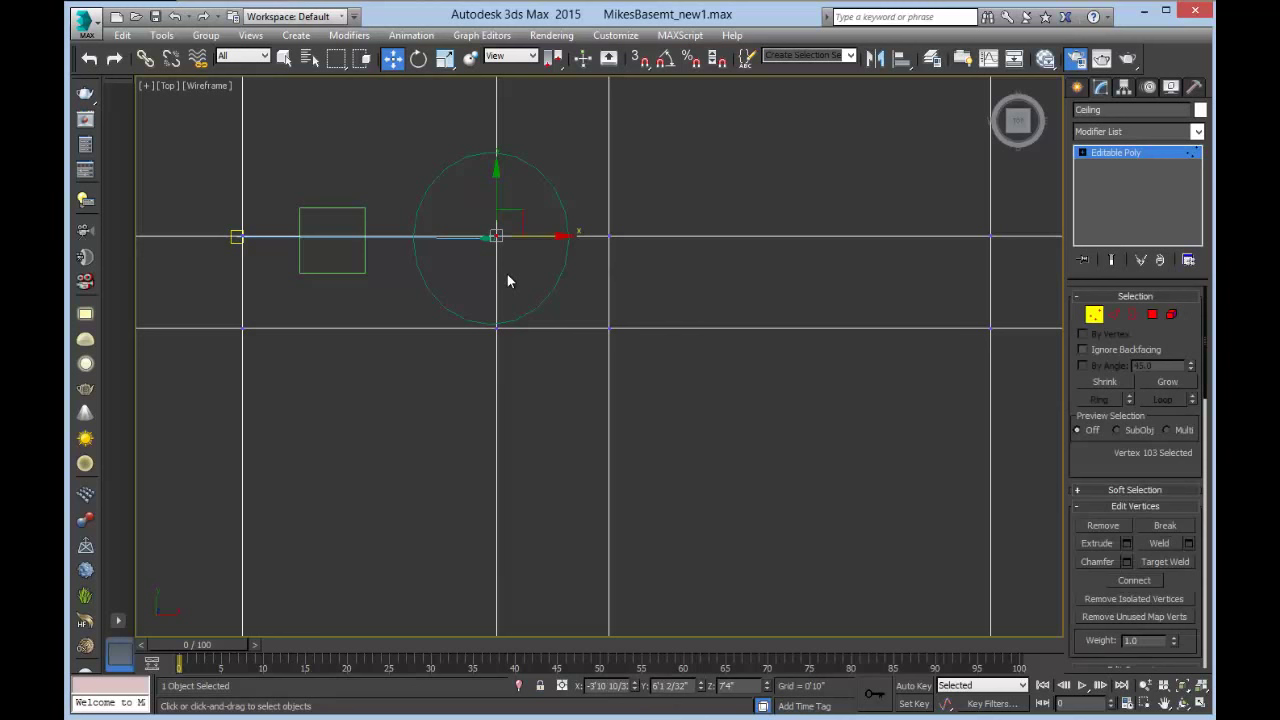
scroll(1135, 510, down, 3)
click(1126, 475)
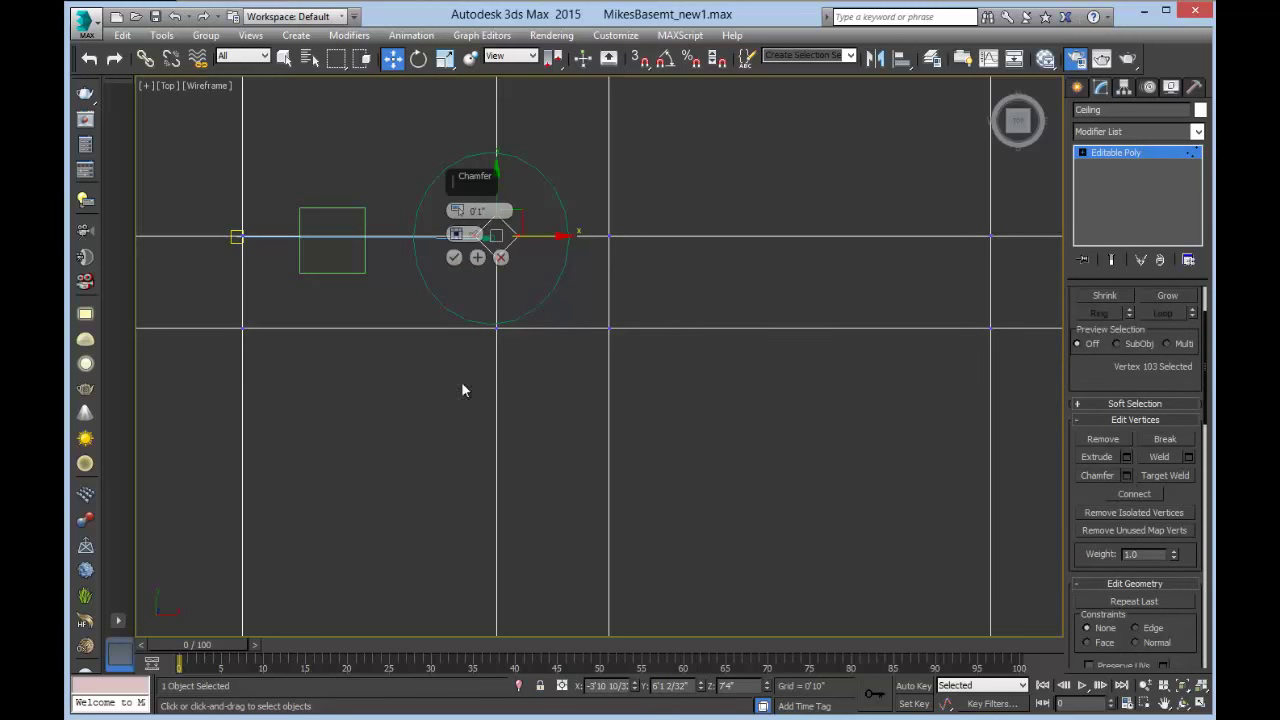
Chamfer the four vertices around the inner-wall light into an eight-sided outline, keeping the outer points within the light's circle.
drag(461, 198, 553, 309)
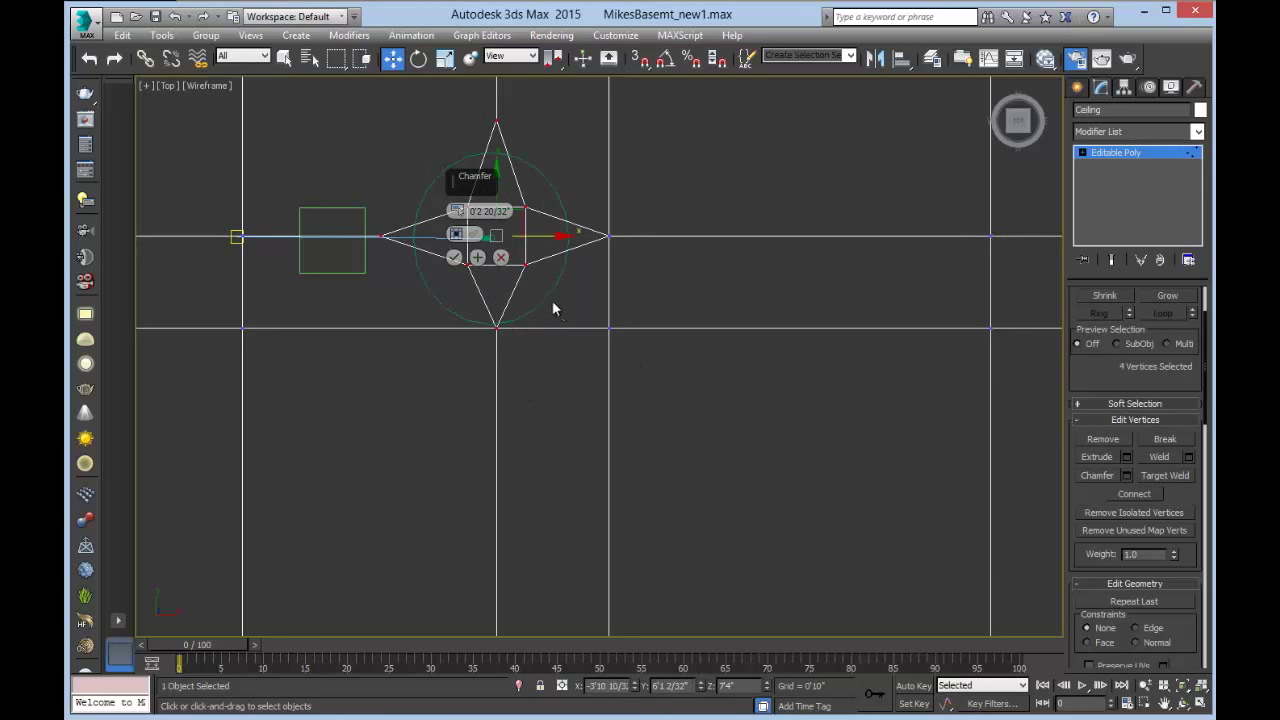
scroll(539, 273, up, 2)
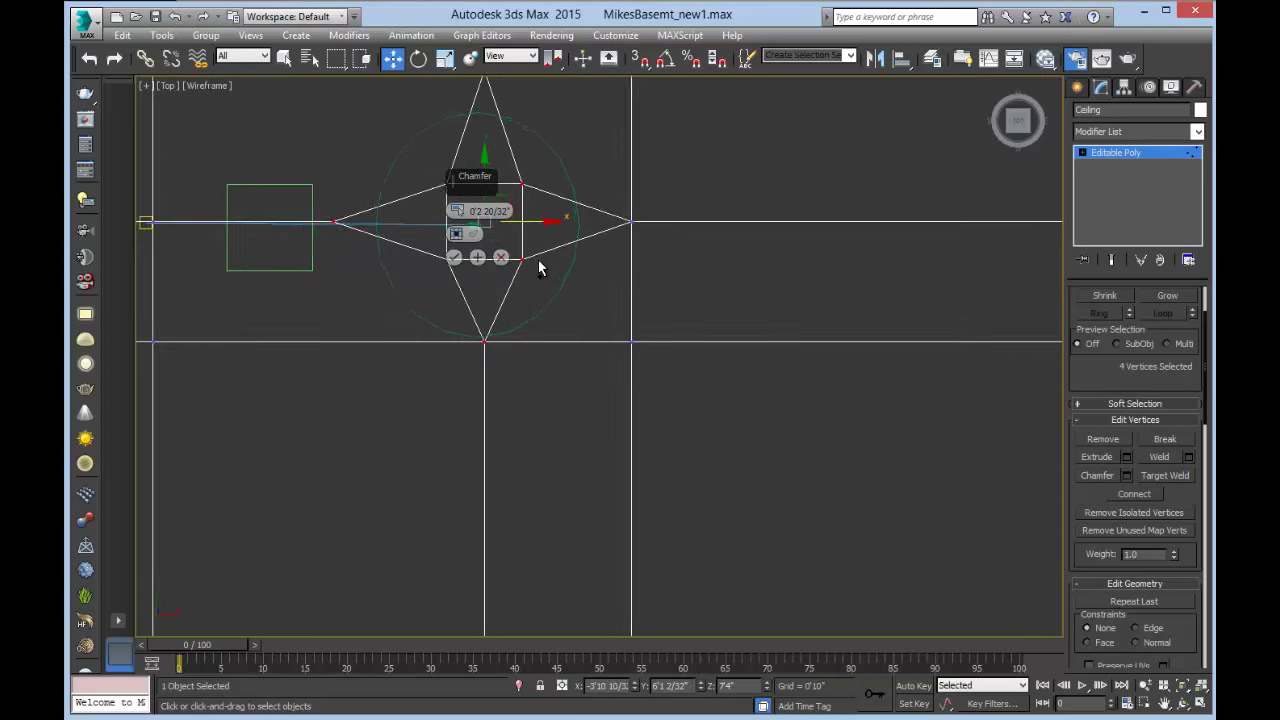
middle_drag(545, 243, 676, 406)
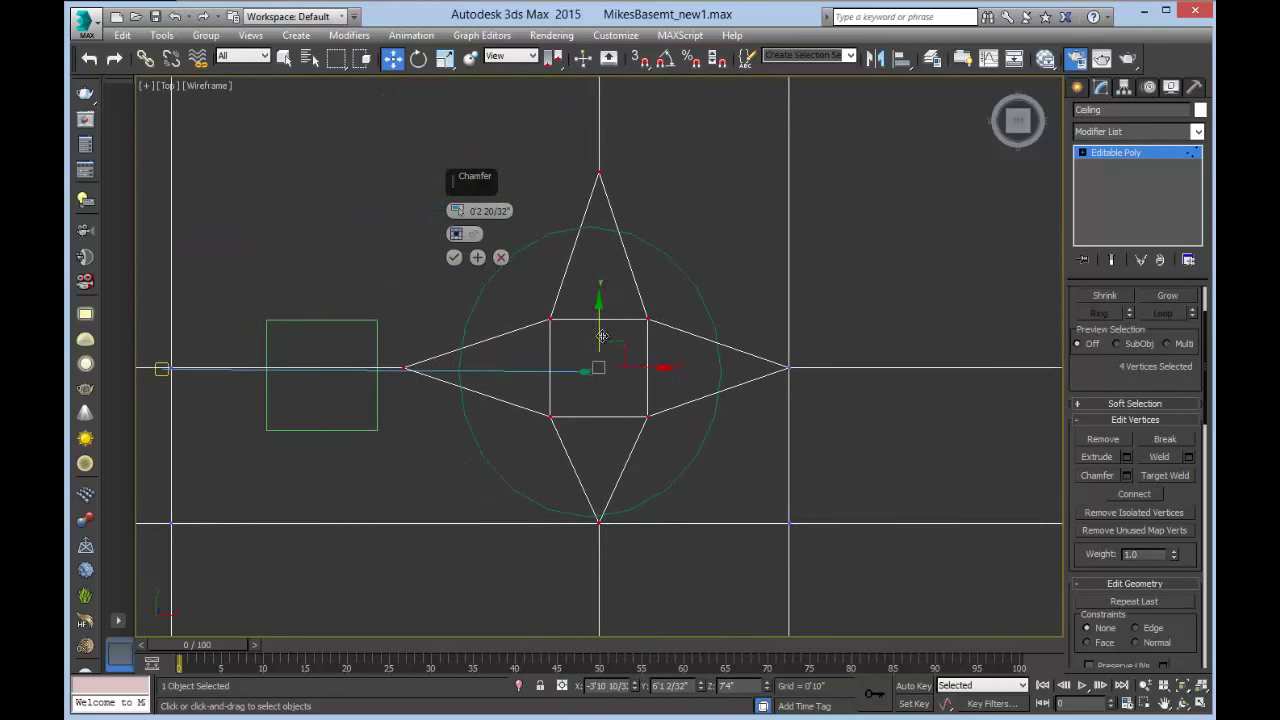
drag(455, 211, 434, 268)
click(453, 257)
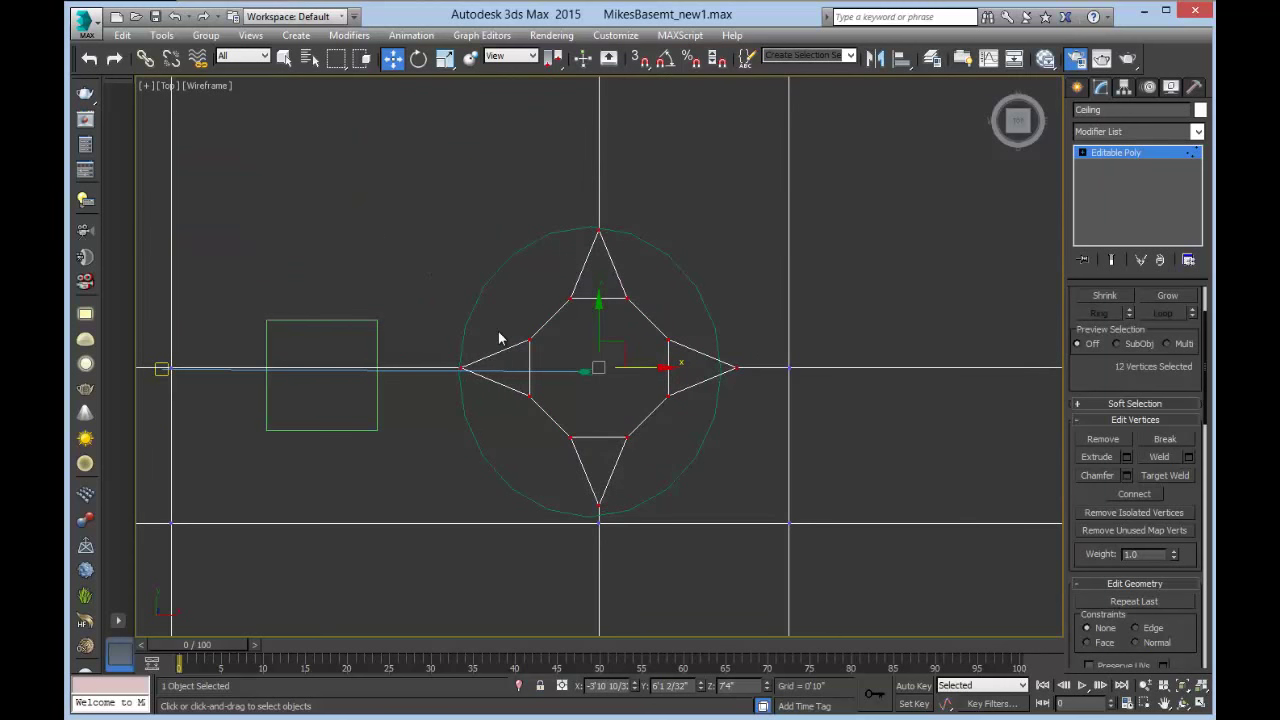
Chamfer the eight inner vertices around the inner-wall light by 0'0 14/32" to round the opening, and leave vertex editing.
drag(518, 284, 679, 455)
click(1126, 475)
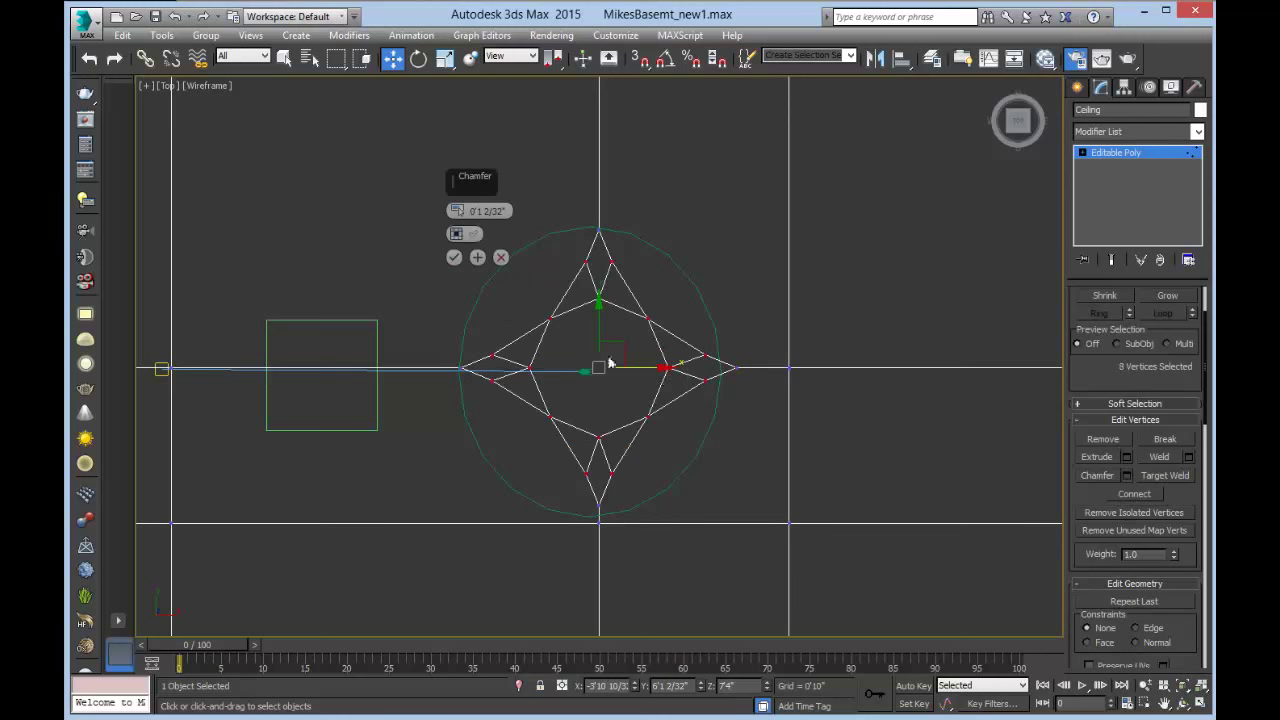
drag(455, 211, 456, 241)
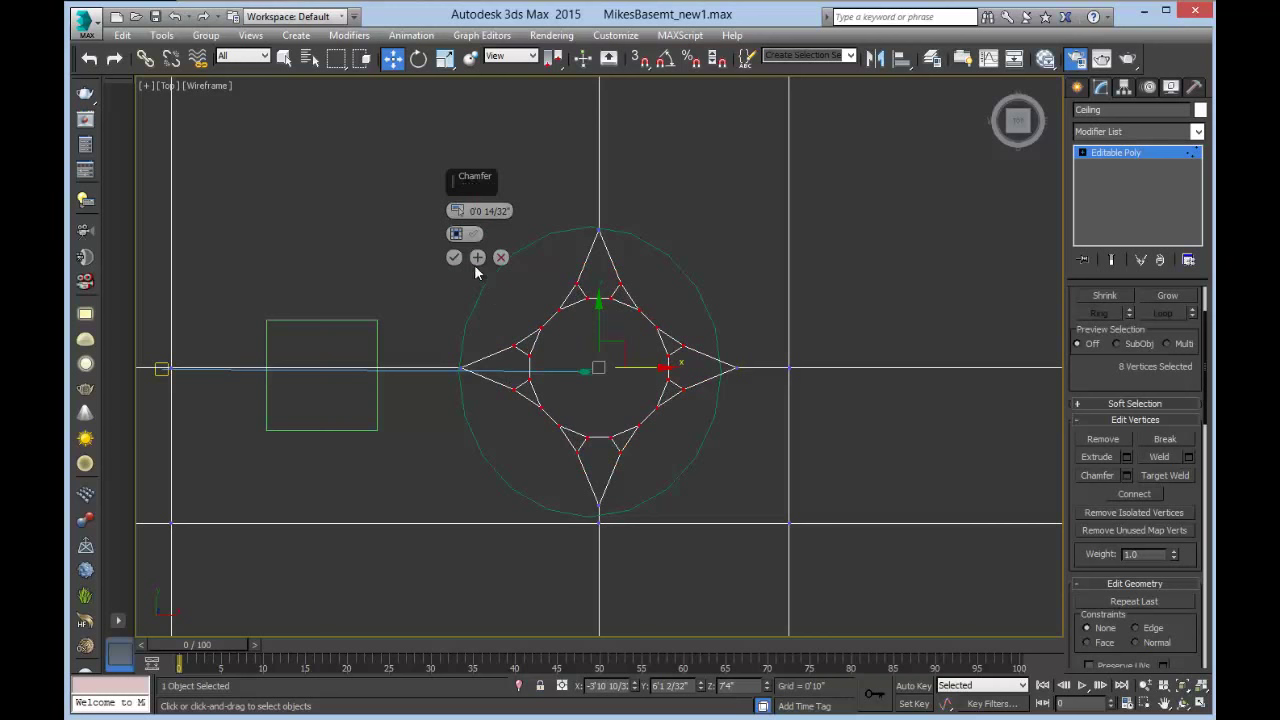
click(455, 258)
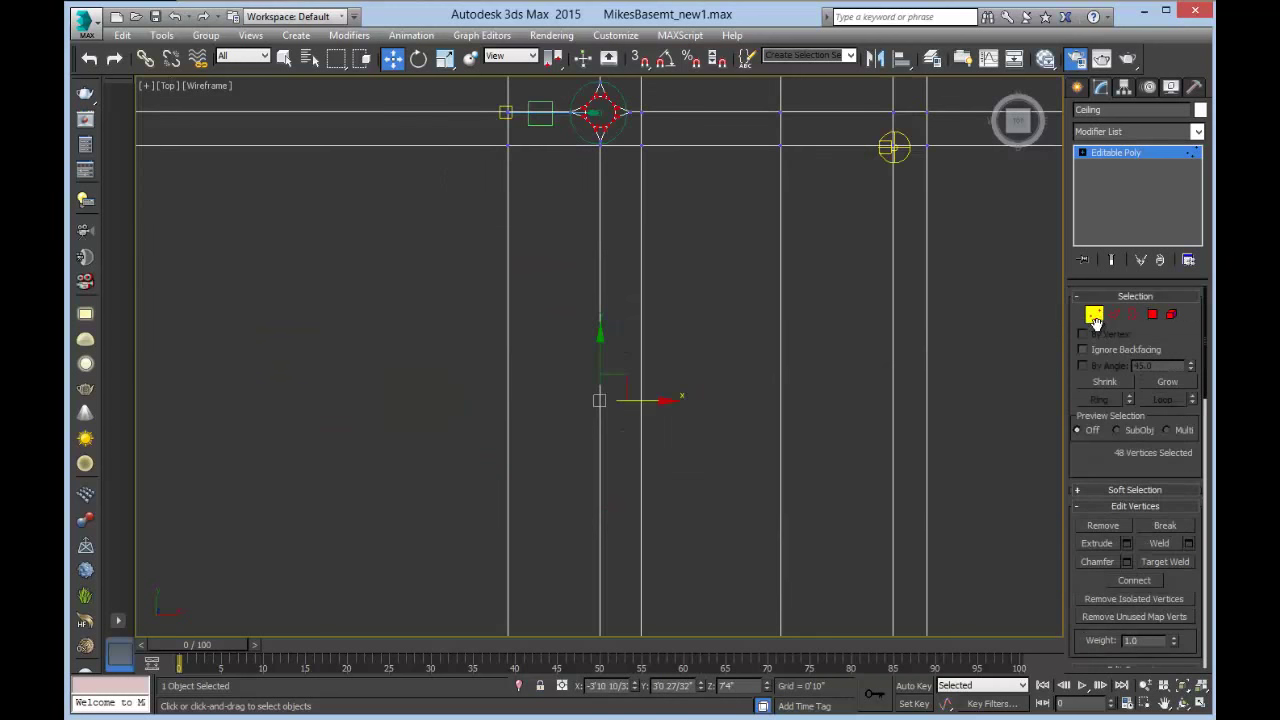
click(1095, 316)
Select the ceiling vertices along the vertical edge line at the right-hand ceiling lights and move them slightly right of the lights.
scroll(749, 248, down, 3)
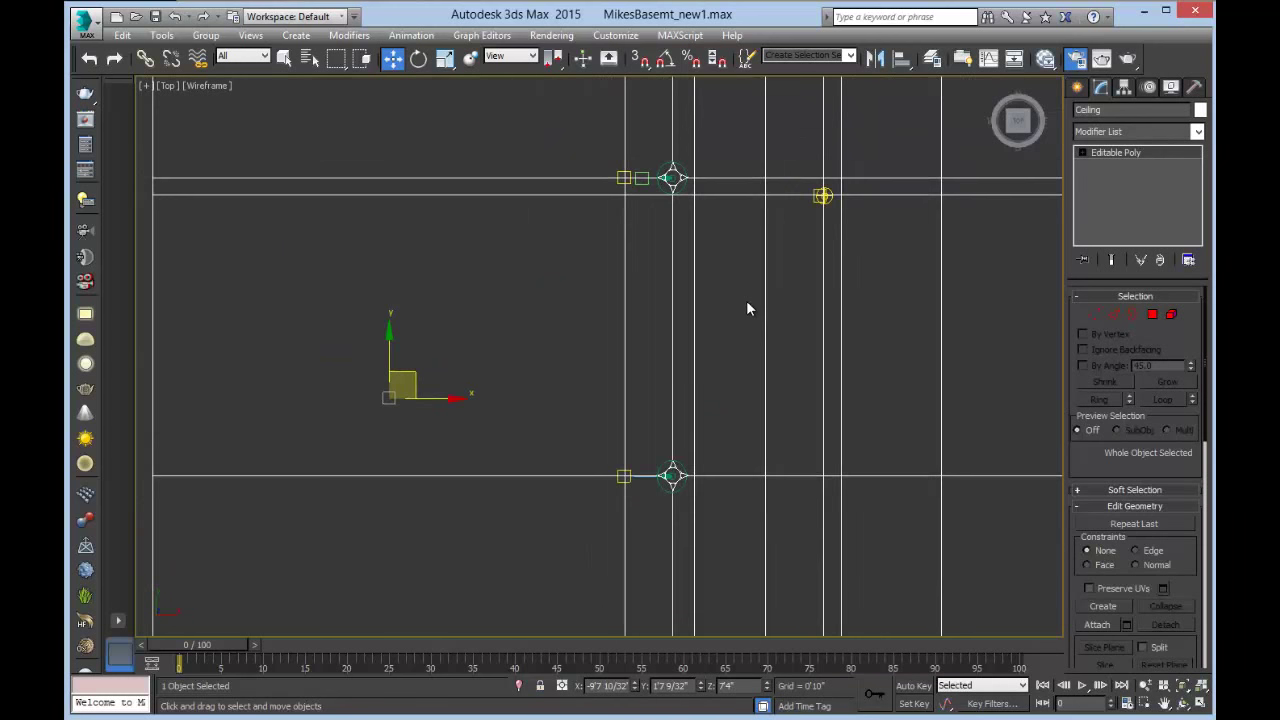
scroll(746, 308, down, 2)
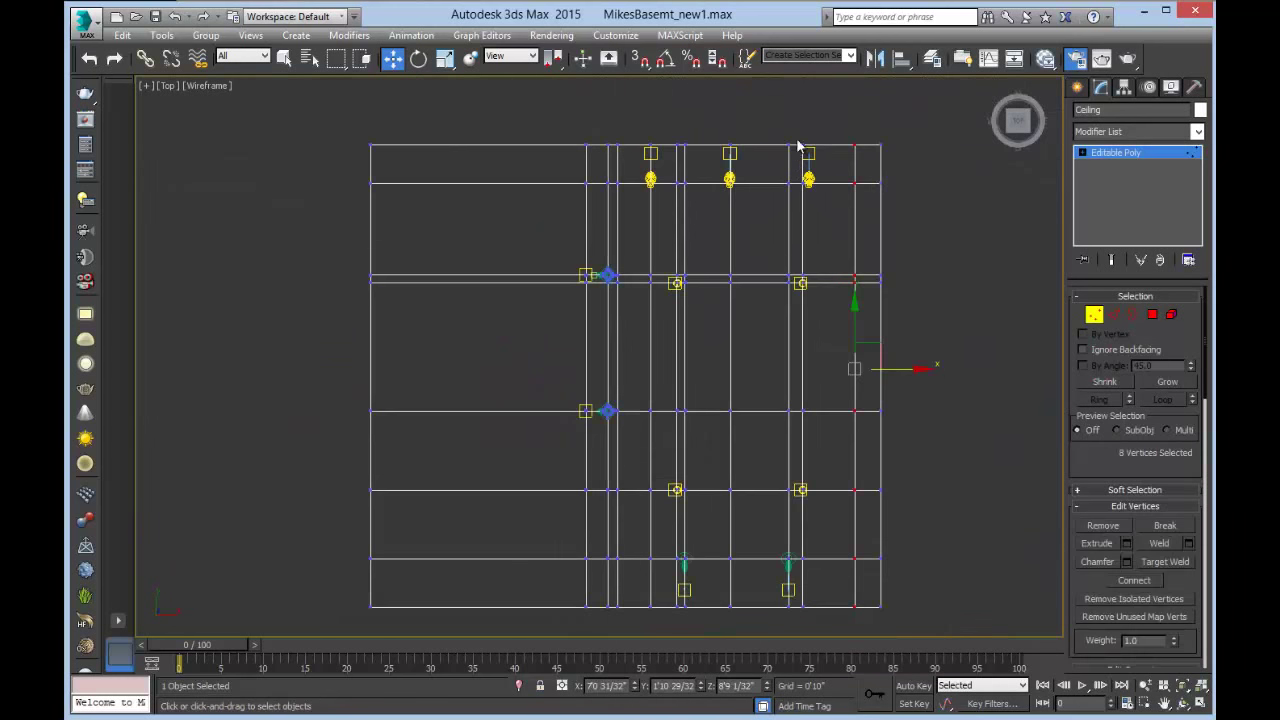
drag(812, 610, 812, 617)
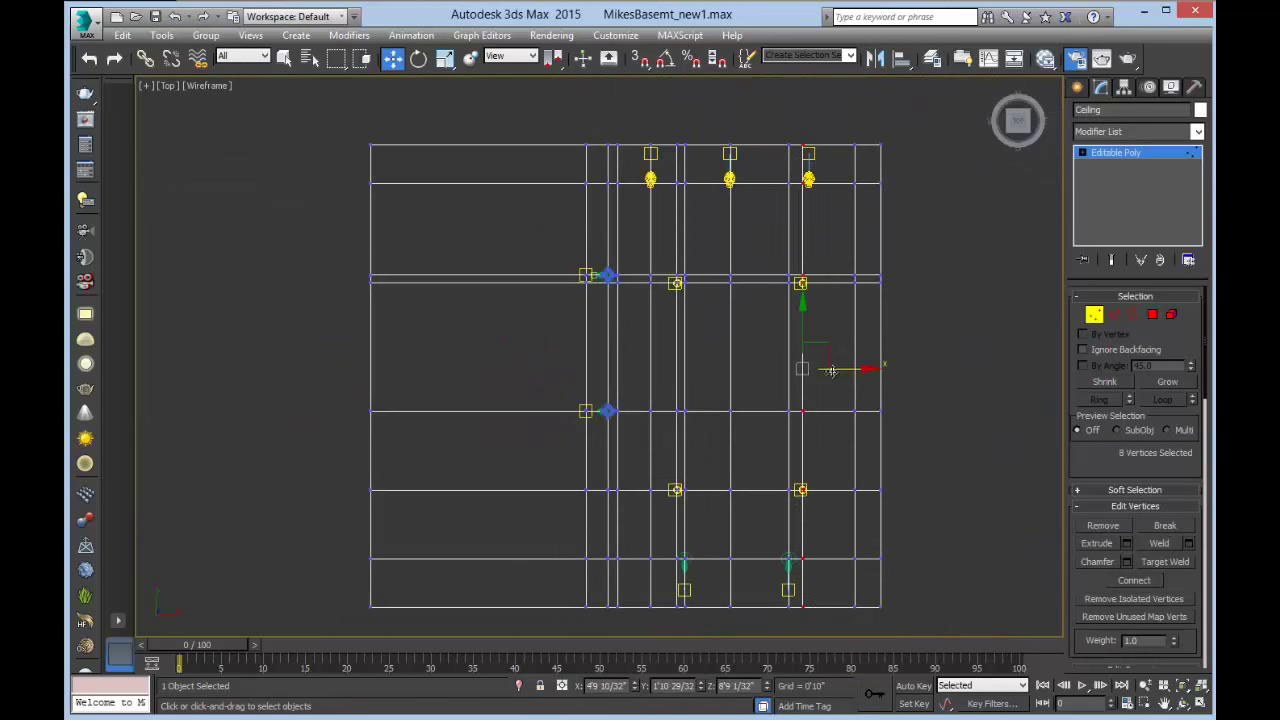
drag(831, 371, 844, 369)
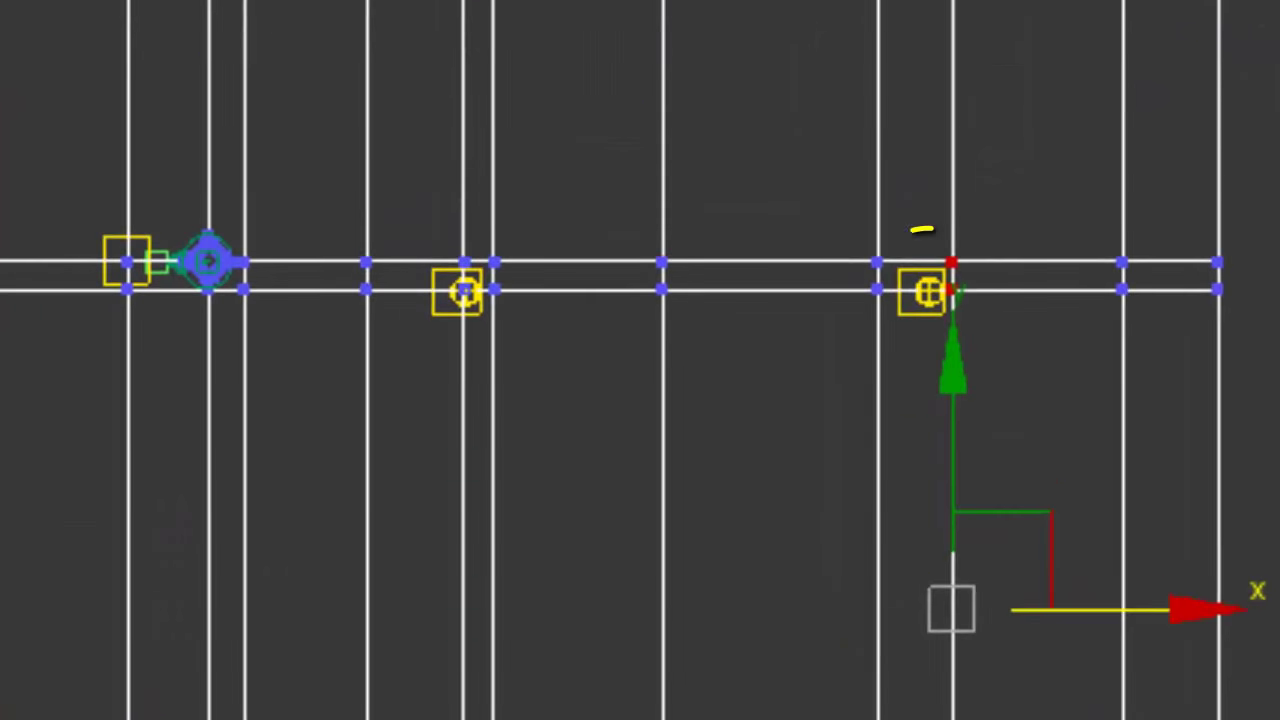
Move the upper of the two close horizontal vertex rows, on the raised ceiling section, up and away from the ceiling lights.
click(976, 392)
mouse_move(293, 207)
mouse_down()
mouse_move(645, 266)
mouse_move(1275, 280)
mouse_up()
drag(775, 157, 763, 14)
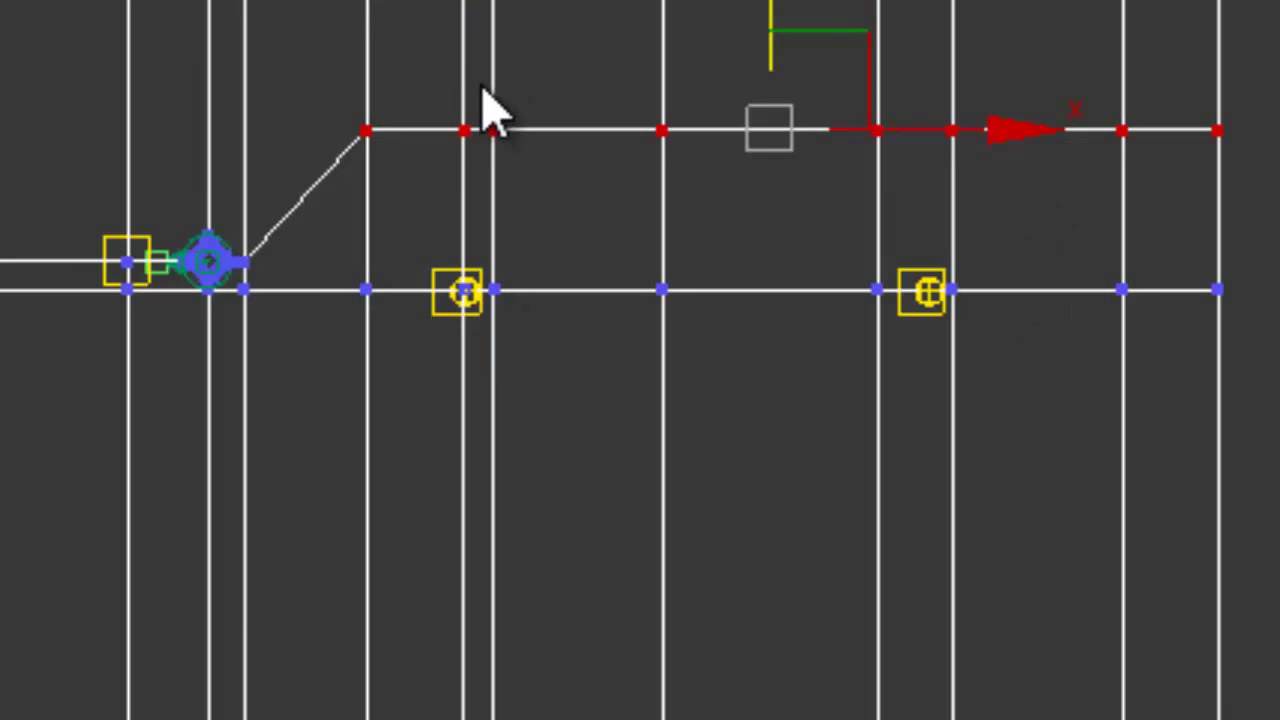
Move the vertical edge lines just right of the left-hand and right-hand ceiling lights farther right, leaving space around the fixtures.
drag(475, 78, 544, 719)
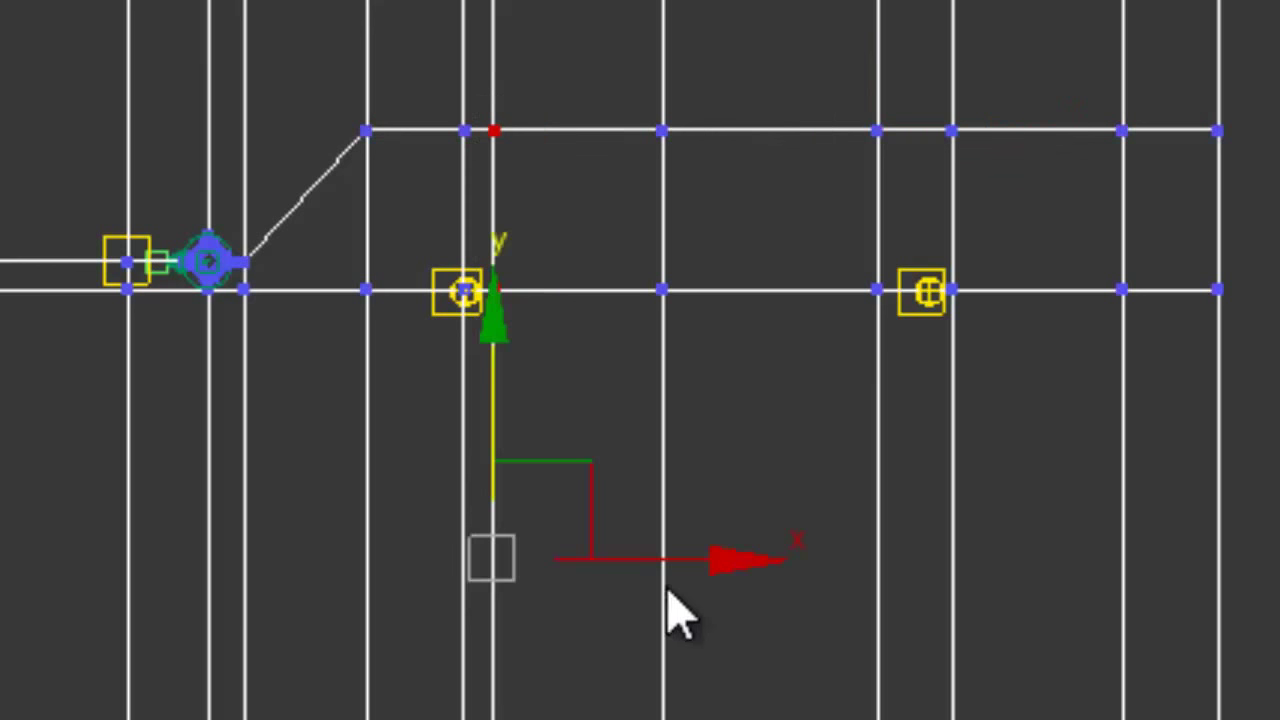
drag(663, 563, 746, 574)
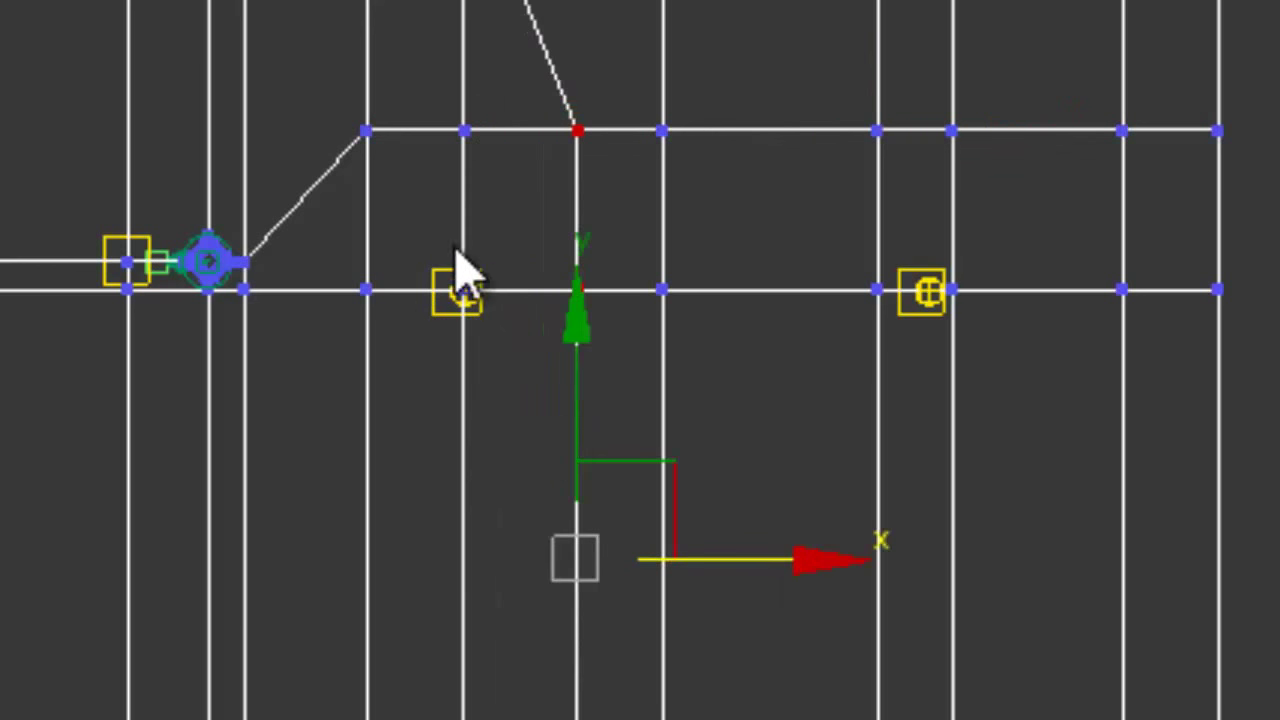
drag(930, 52, 1006, 719)
drag(1086, 554, 1168, 557)
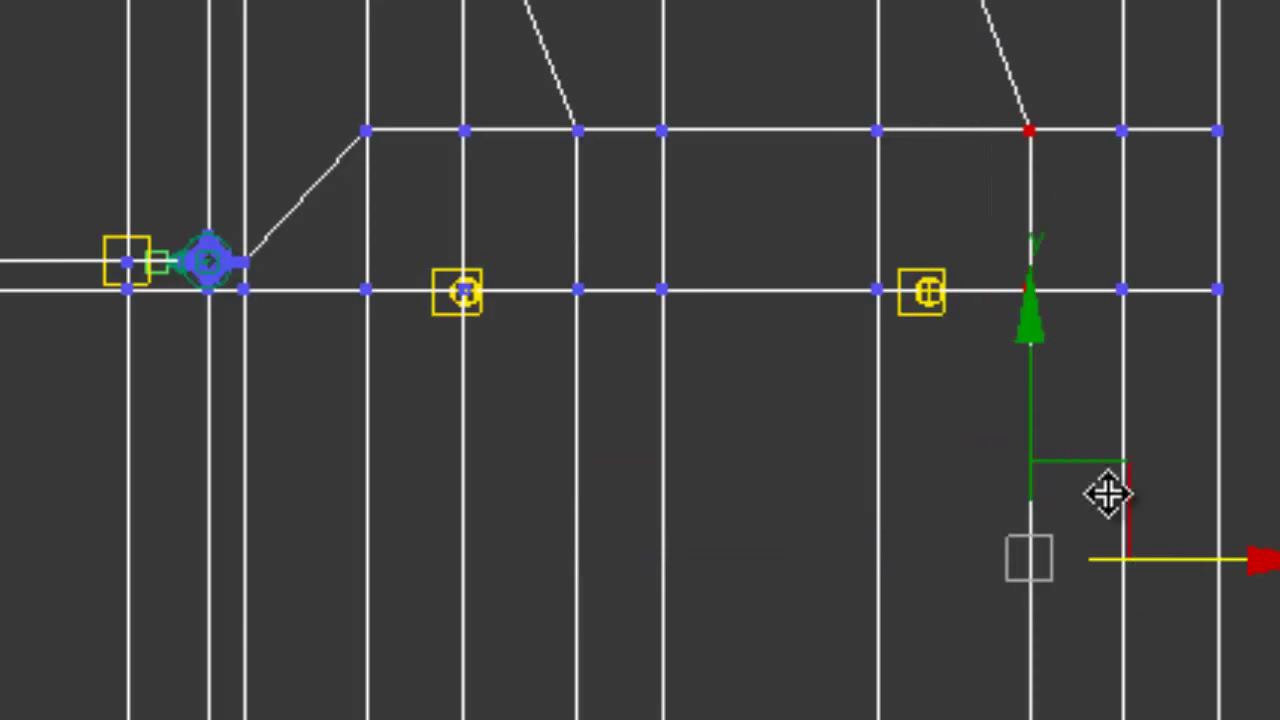
Move the vertical edge line left of the right-hand ceiling lights into line with their centres and deselect its vertices.
drag(815, 60, 932, 640)
drag(1015, 560, 1067, 577)
click(668, 630)
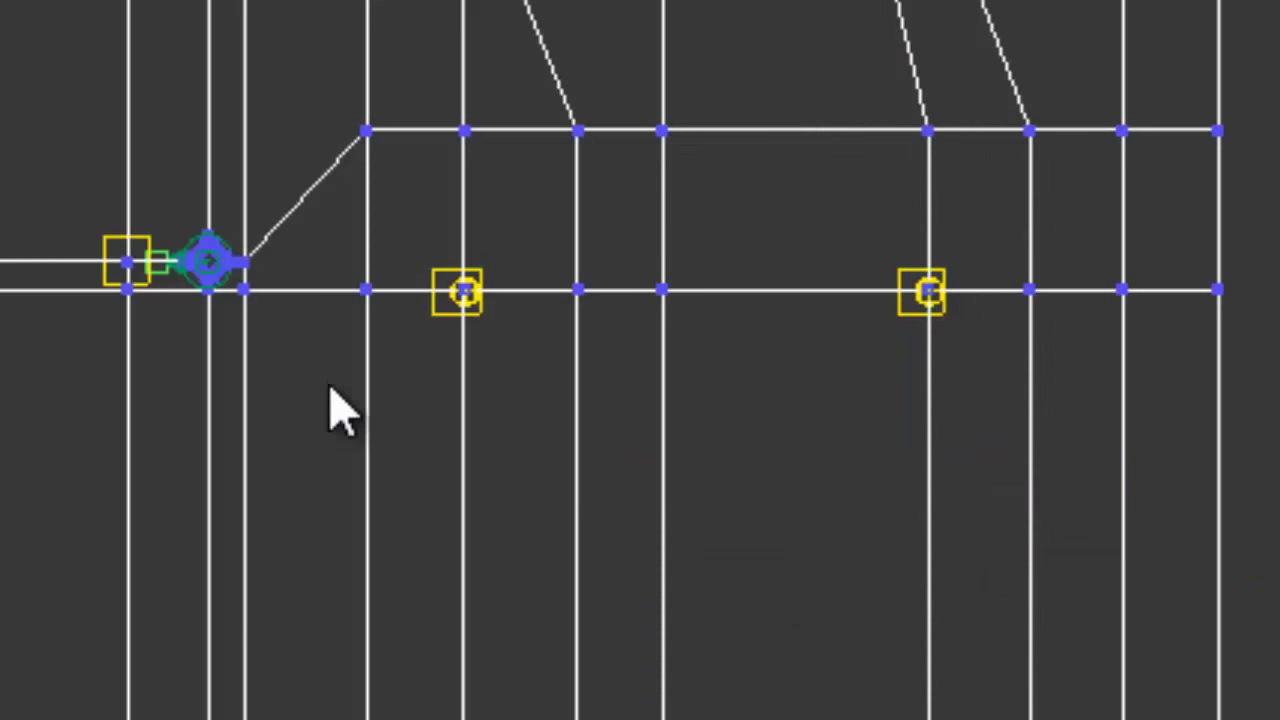
Chamfer the four selected ceiling vertices at the round lights by 0'4 6/32" to form a diamond around each light.
scroll(354, 270, up, 2)
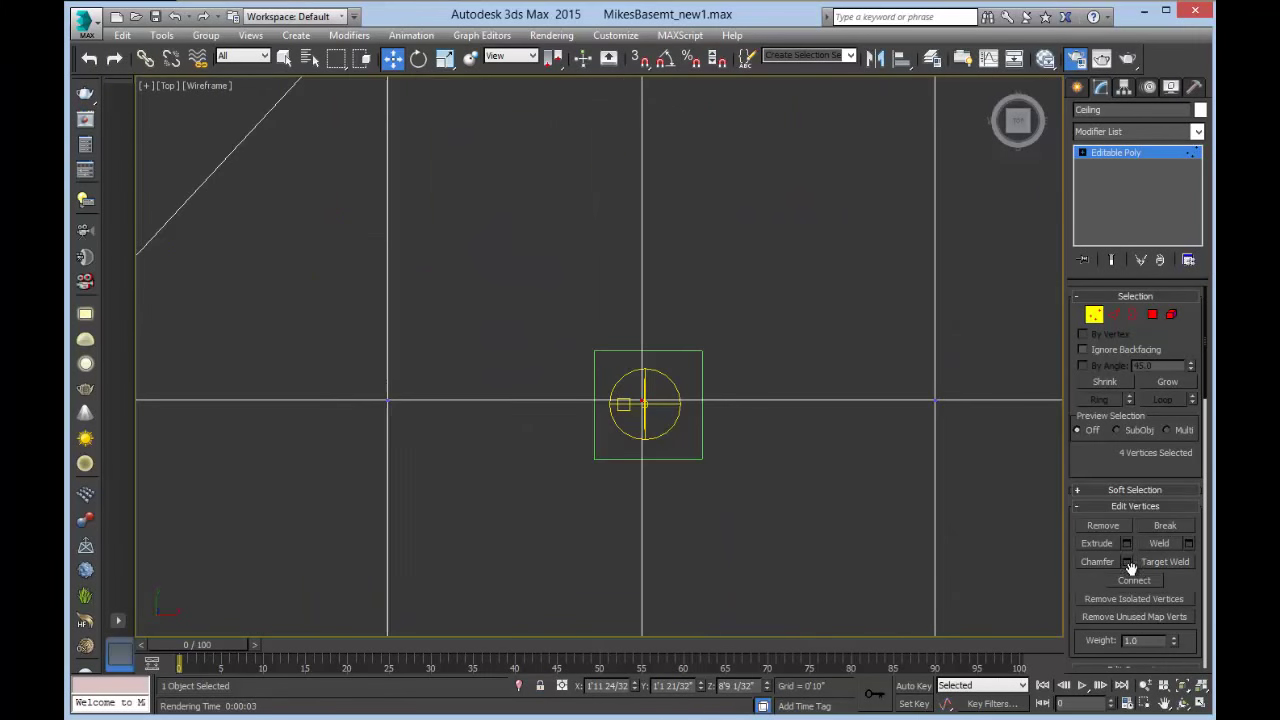
click(1127, 562)
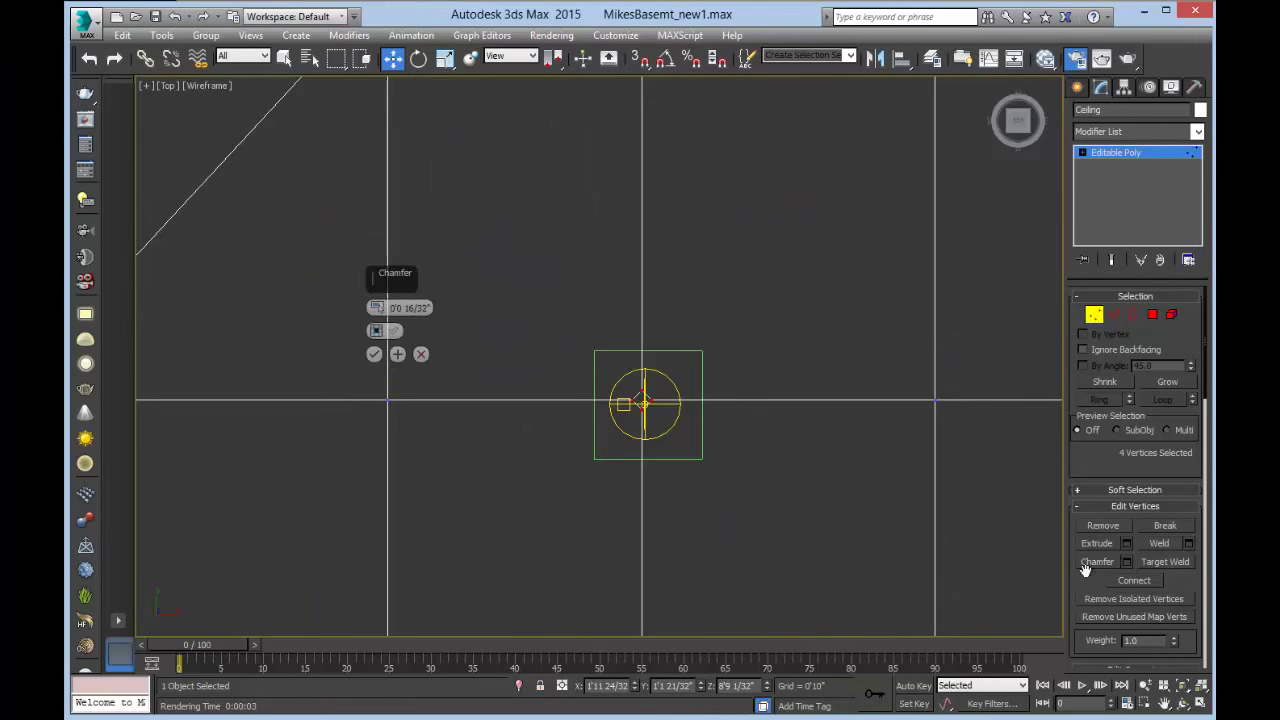
drag(376, 308, 417, 243)
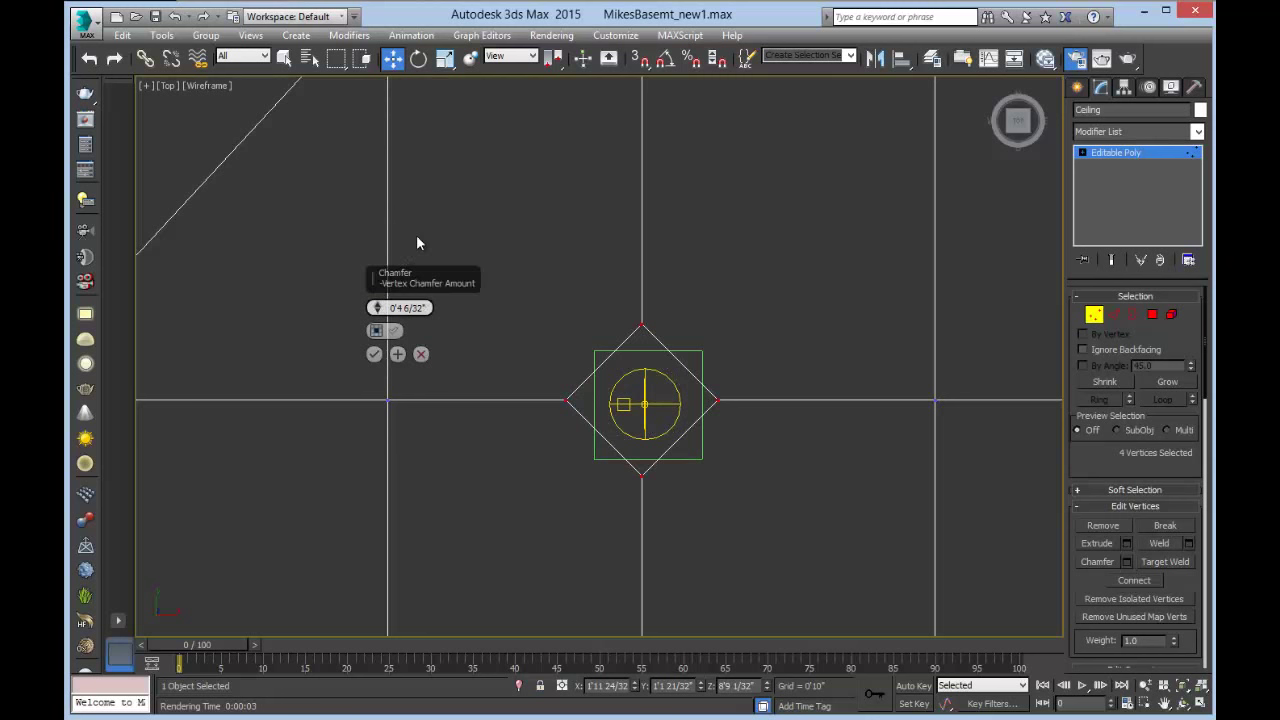
click(374, 354)
Chamfer the diamond corners again by a smaller amount to form an octagonal opening around each of the four round lights.
click(1127, 562)
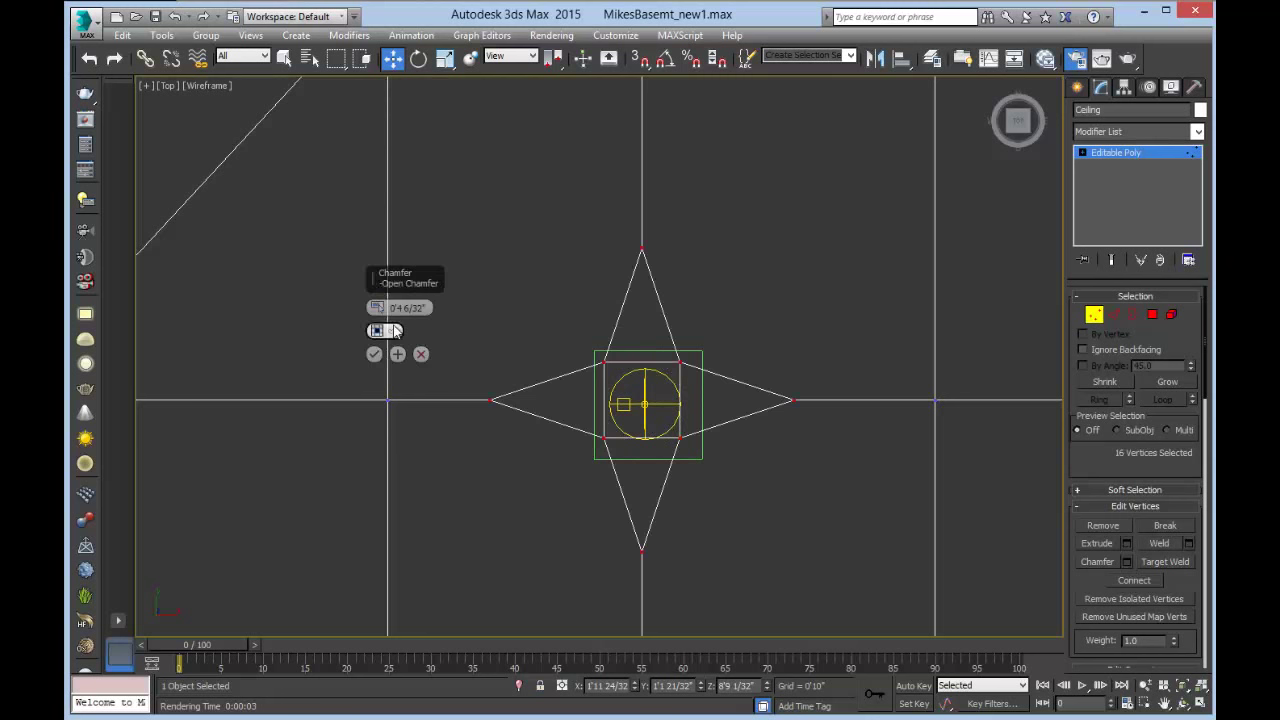
drag(376, 308, 378, 356)
click(375, 354)
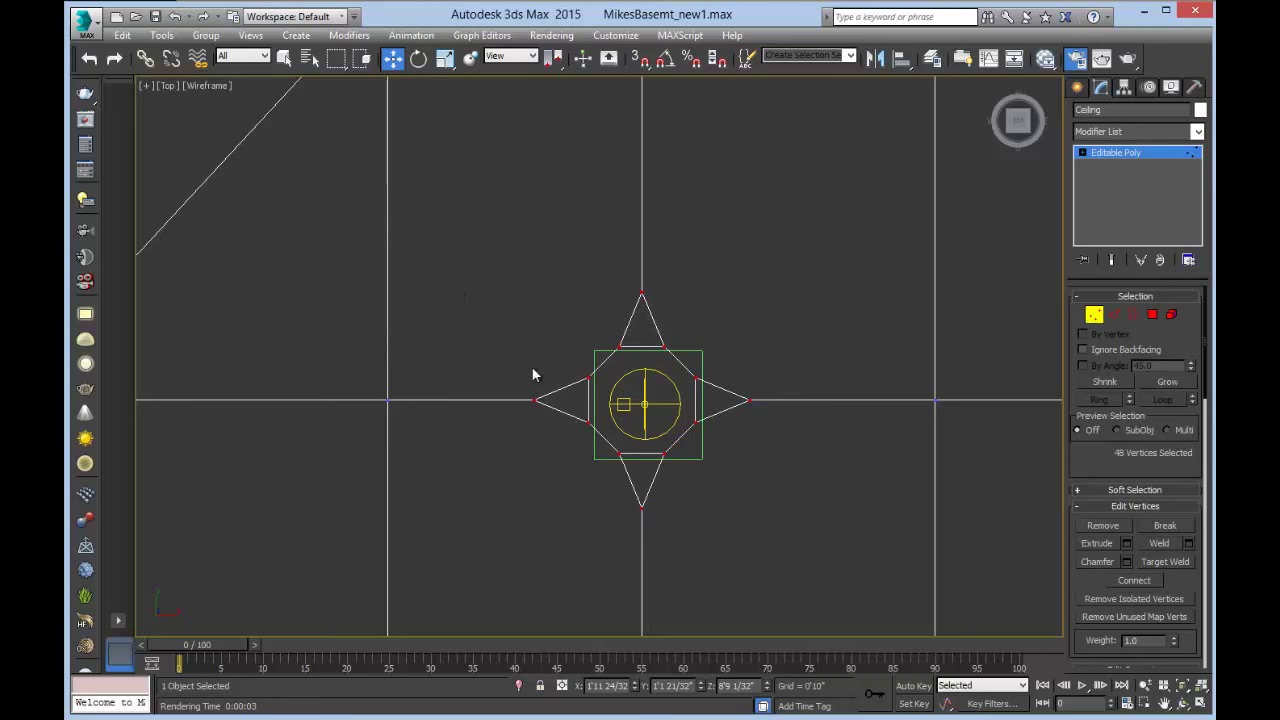
Select only the octagon vertices of the openings at all four round lights, leaving out the outer star points.
drag(713, 476, 714, 476)
scroll(814, 405, down, 3)
middle_drag(832, 420, 477, 378)
ctrl+drag(735, 332, 743, 339)
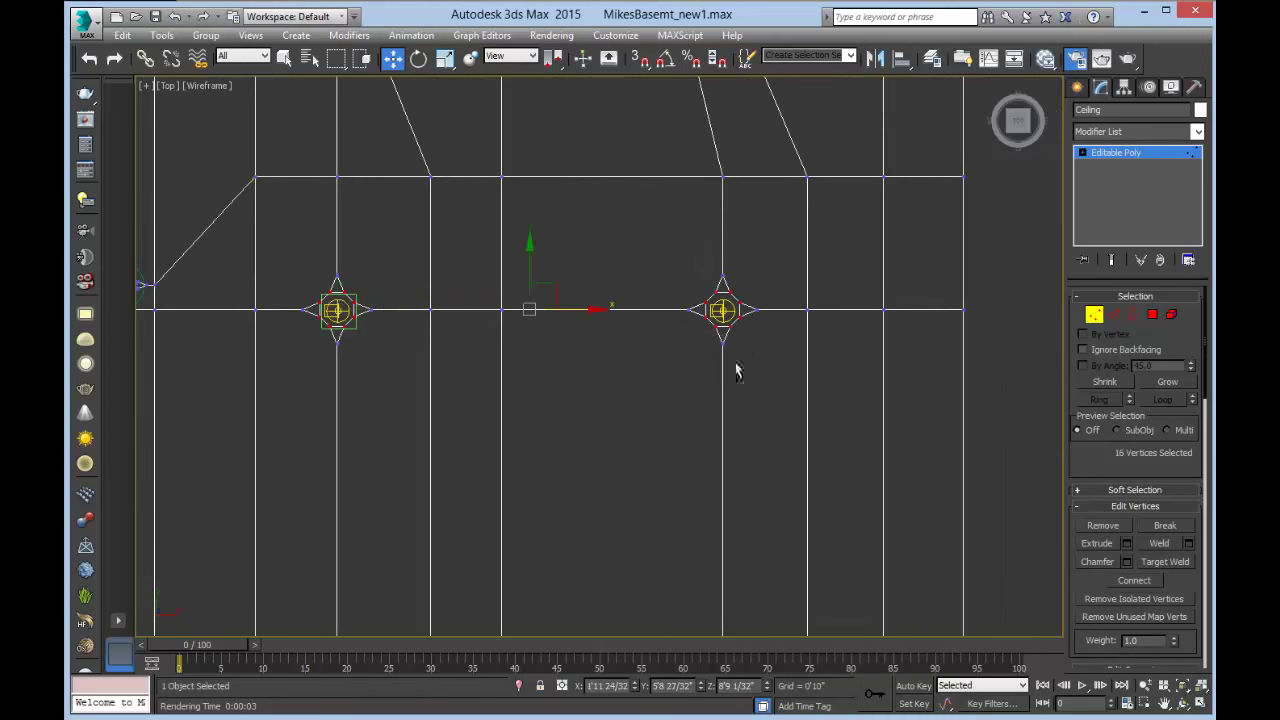
middle_drag(586, 455, 600, 200)
middle_drag(594, 513, 670, 207)
ctrl+drag(408, 370, 449, 414)
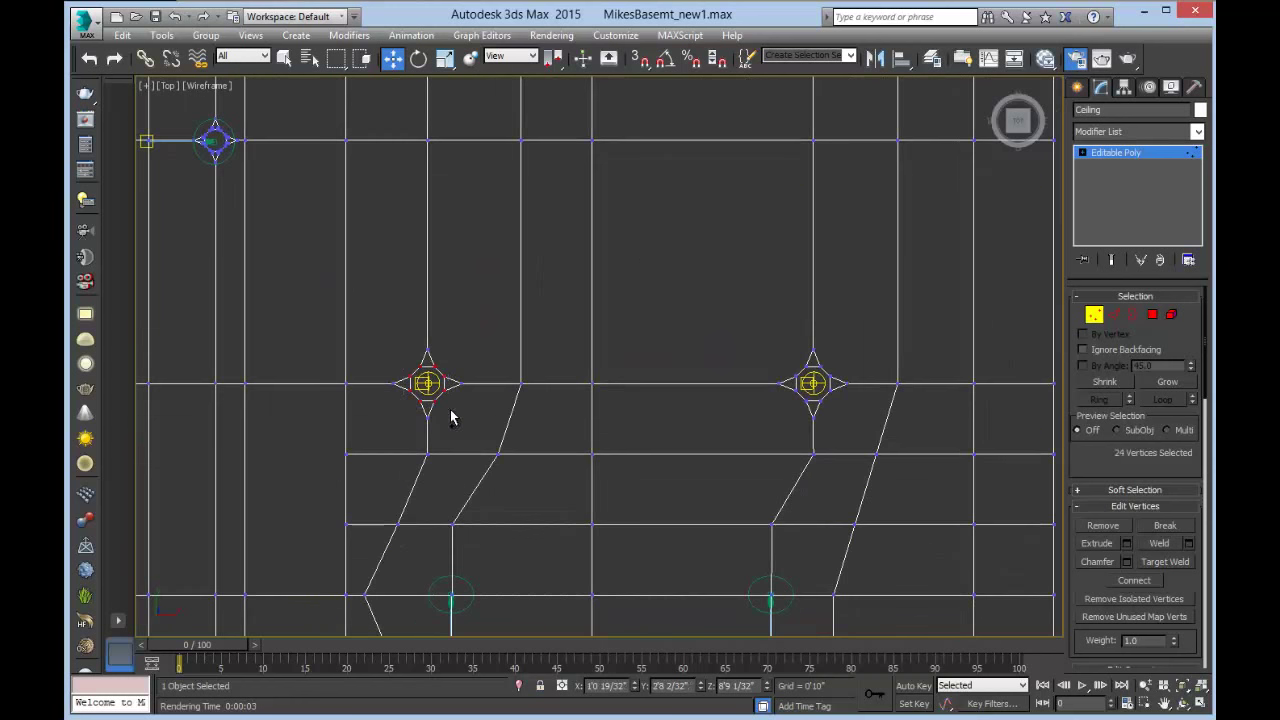
ctrl+drag(794, 366, 837, 414)
Chamfer the selected octagon vertices by 0'0 16/32" to round the four openings.
middle_drag(556, 206, 700, 283)
scroll(585, 478, up, 4)
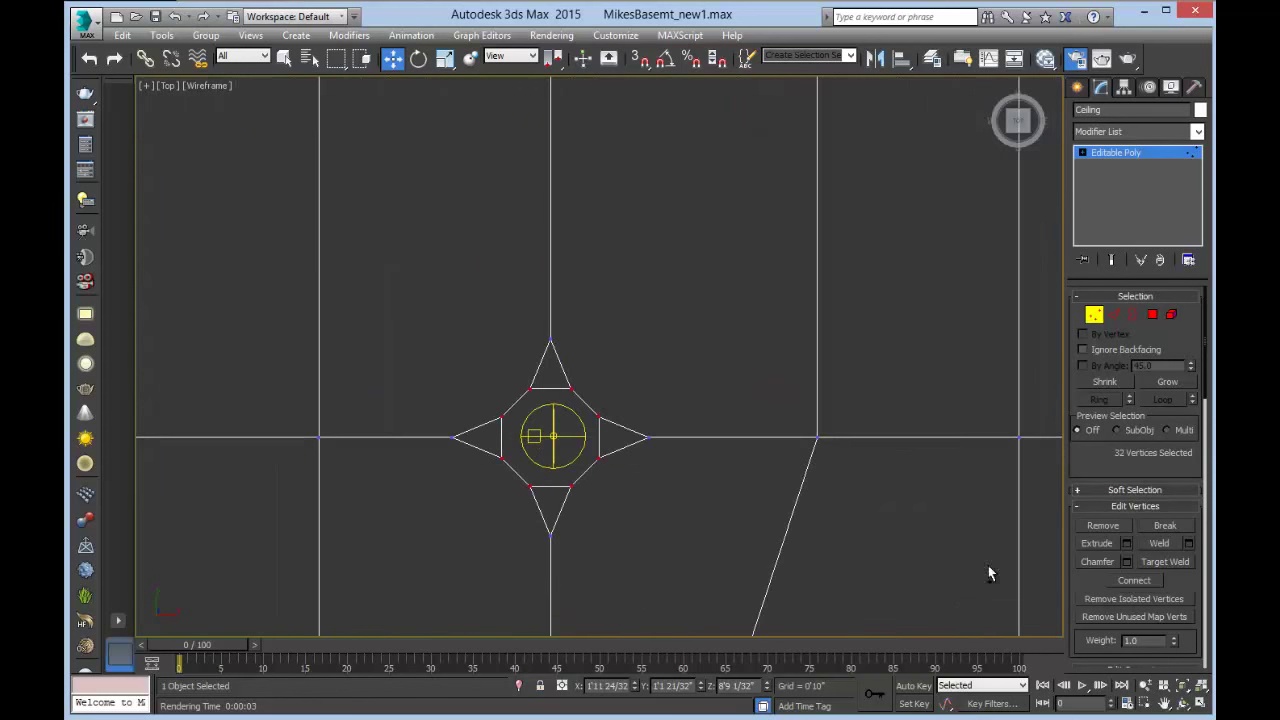
click(1127, 562)
drag(378, 304, 378, 331)
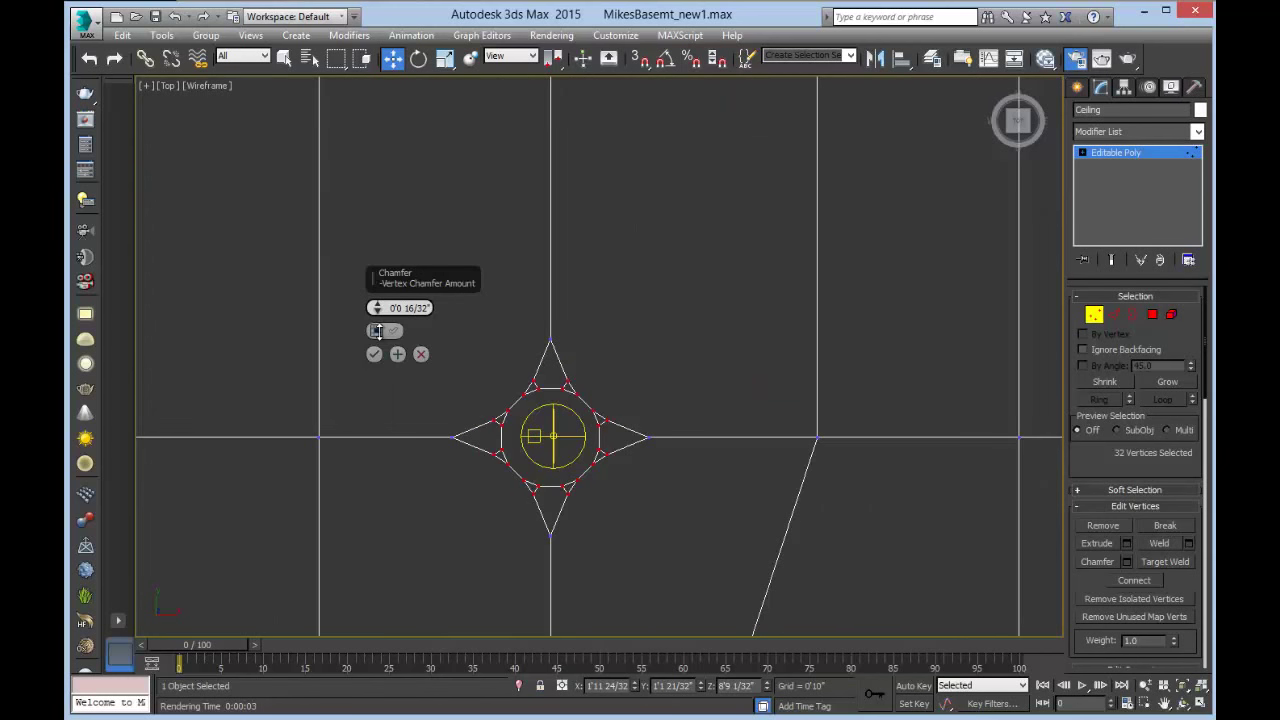
click(375, 354)
Chamfer the octagon vertices of the smaller openings at the front pair of green spotlights by 0'0 11/32".
scroll(688, 320, down, 6)
middle_drag(721, 284, 608, 508)
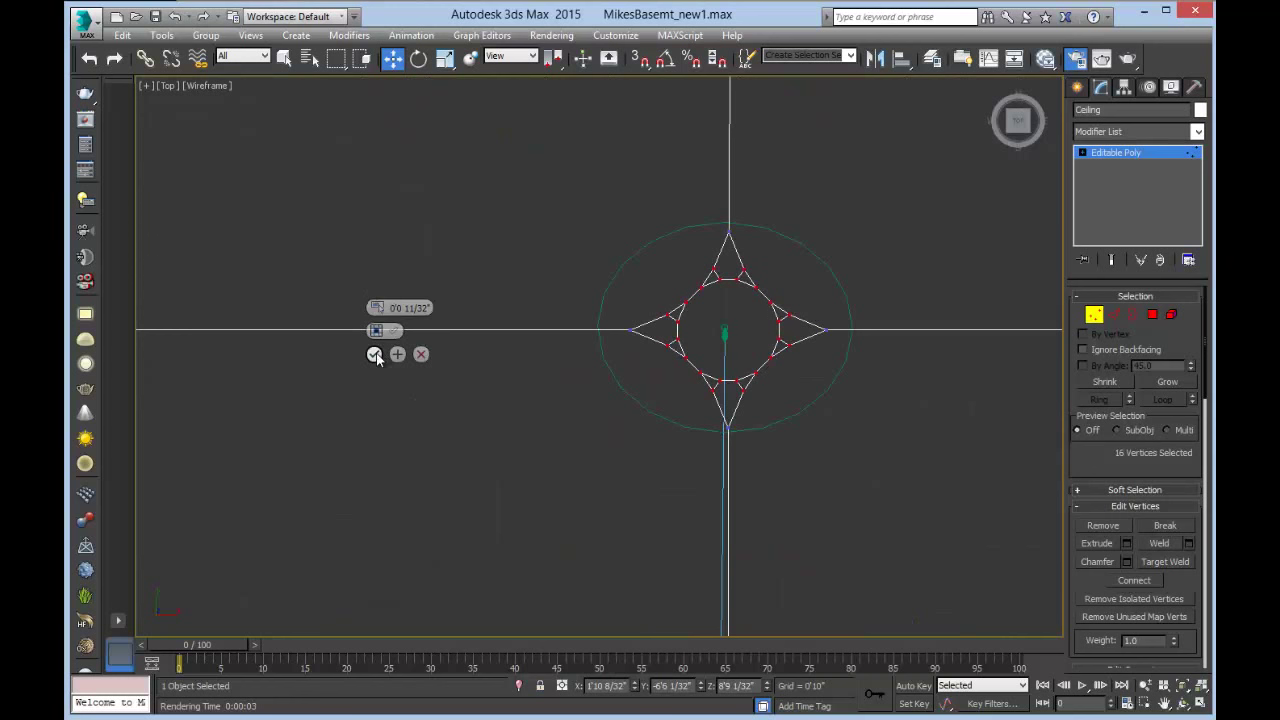
click(374, 354)
Select the rounded opening polygons at the front pair of green spotlights and the nearest pair of round lights.
click(1094, 316)
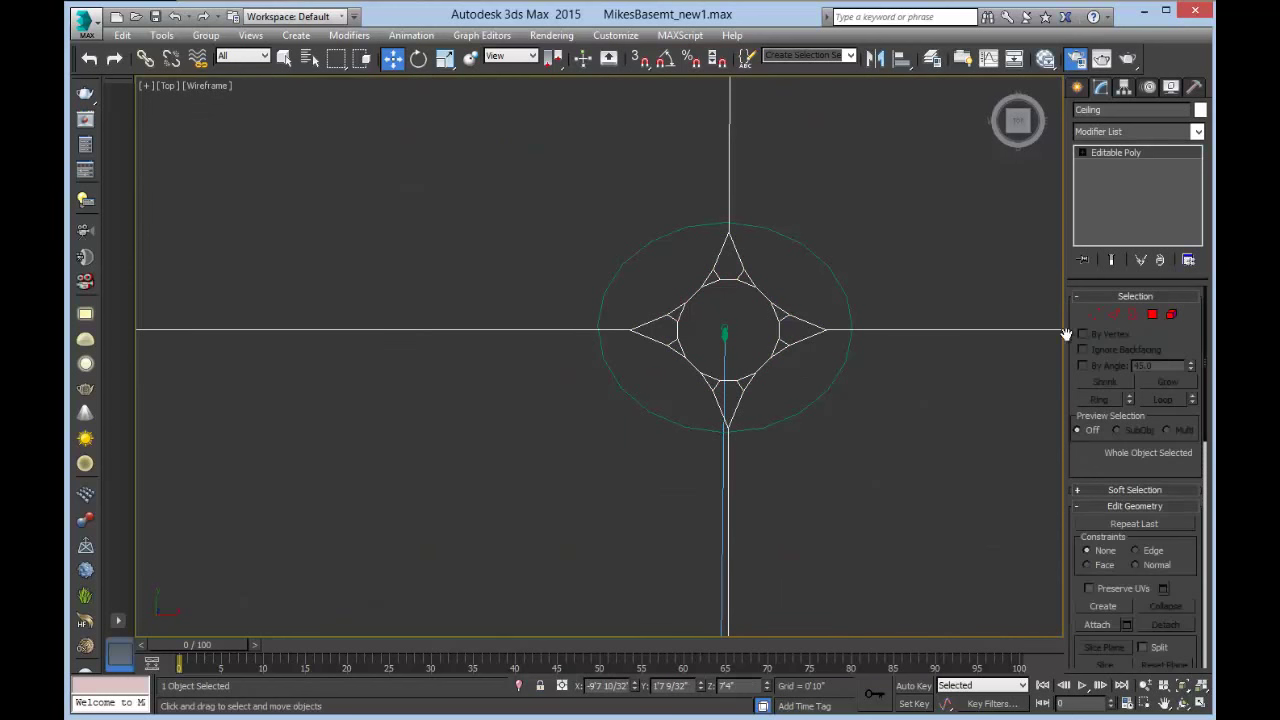
click(1152, 315)
click(738, 328)
scroll(840, 262, down, 6)
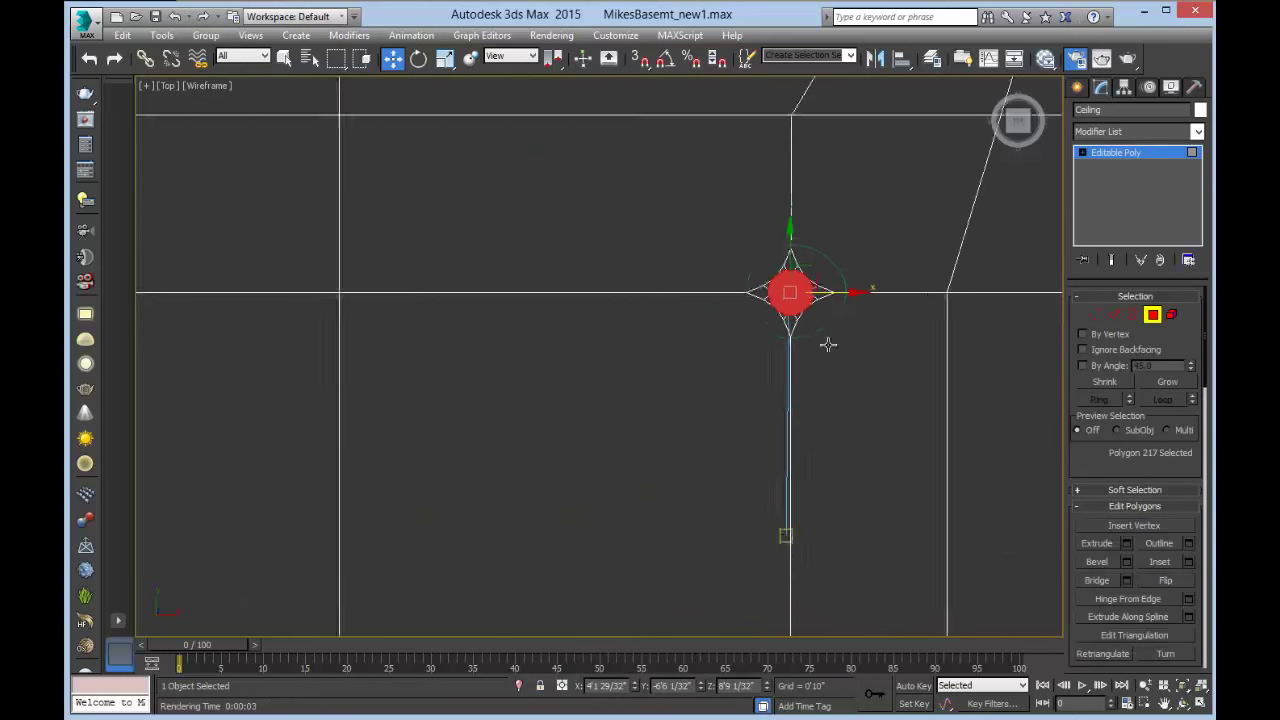
ctrl+click(349, 281)
middle_drag(590, 80, 617, 303)
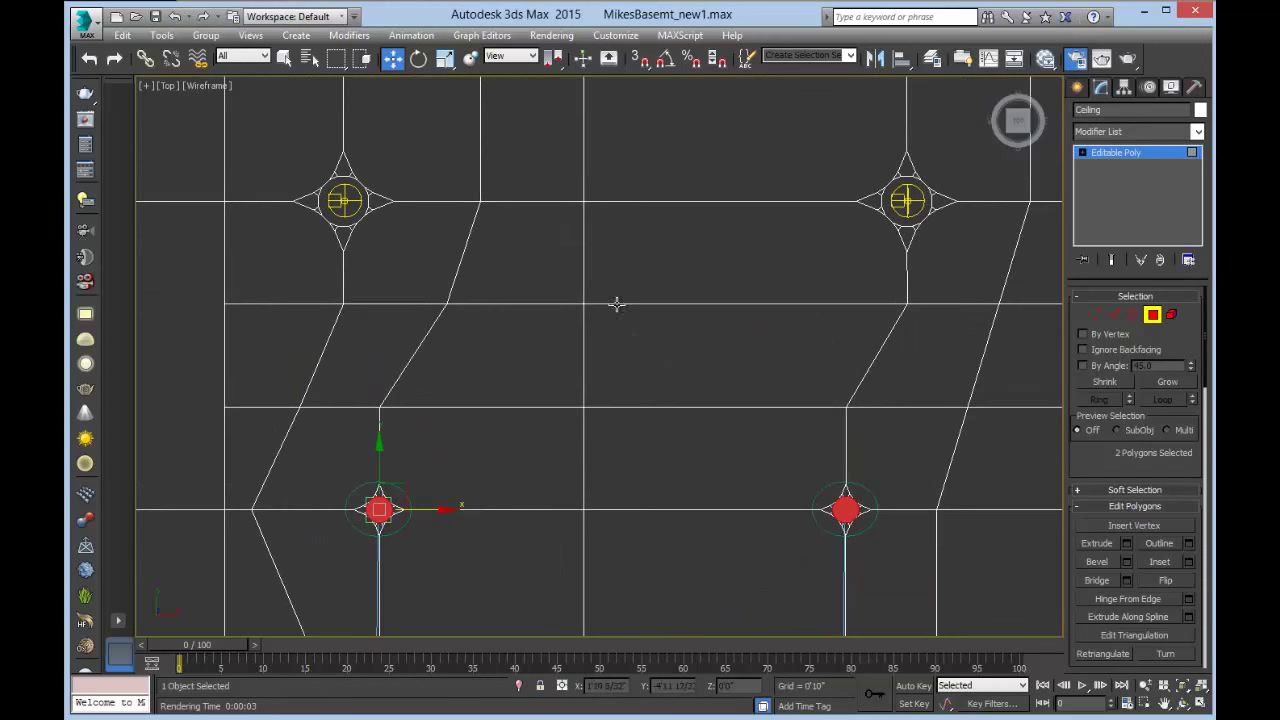
scroll(457, 251, down, 1)
ctrl+click(379, 214)
ctrl+click(879, 214)
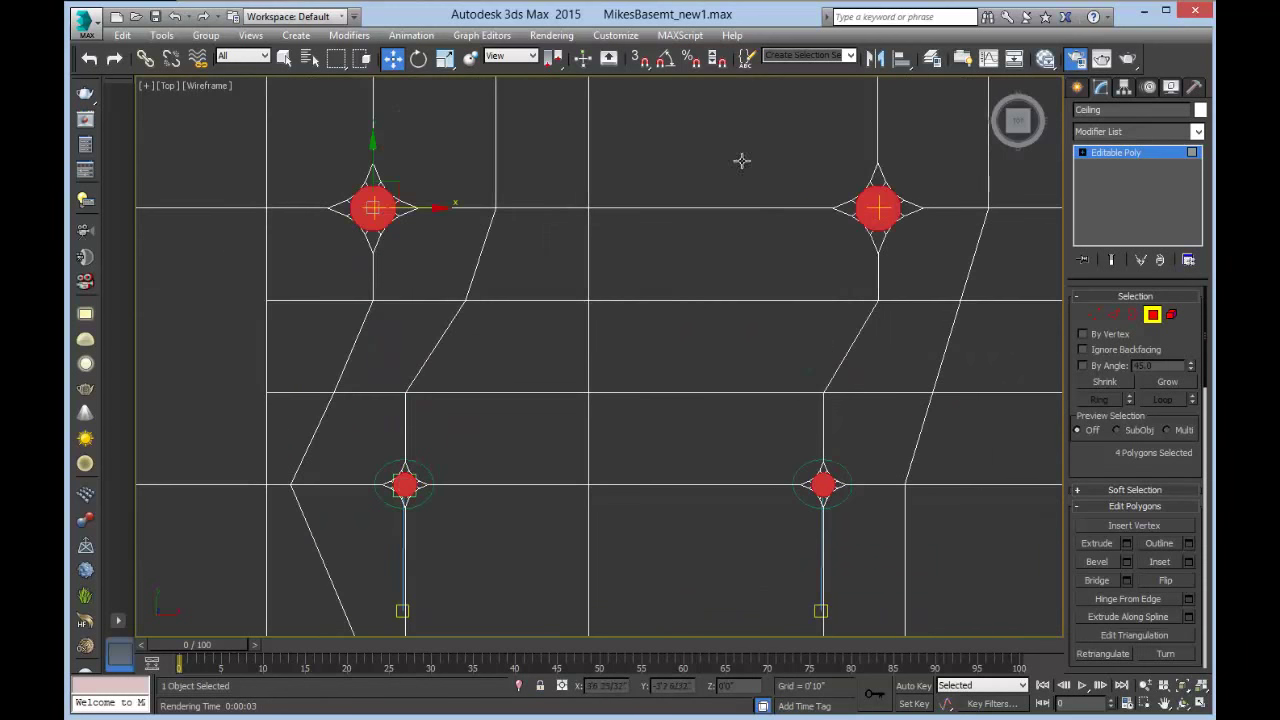
Add the rounded opening polygons at the two side spotlights, the far pair of round lights and the three back-row spotlights to the selection.
scroll(737, 351, down, 6)
scroll(766, 368, up, 6)
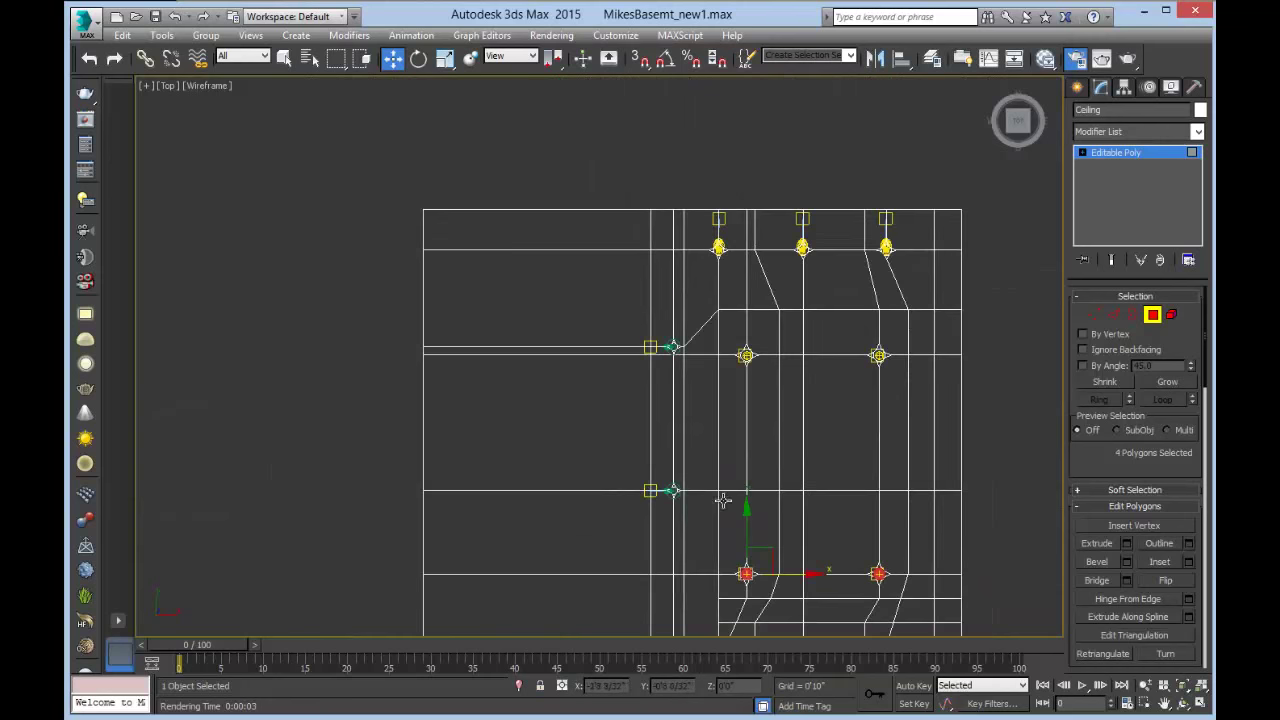
ctrl+click(637, 497)
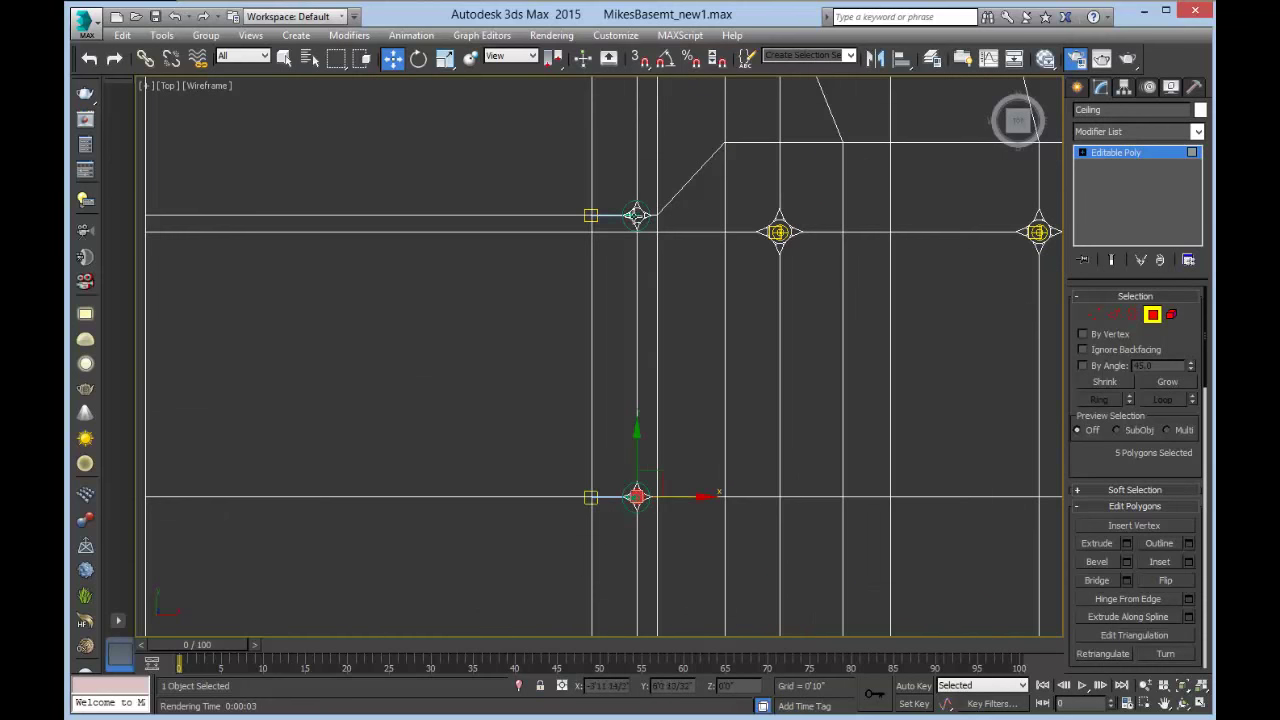
ctrl+click(637, 215)
ctrl+click(780, 231)
ctrl+click(1039, 232)
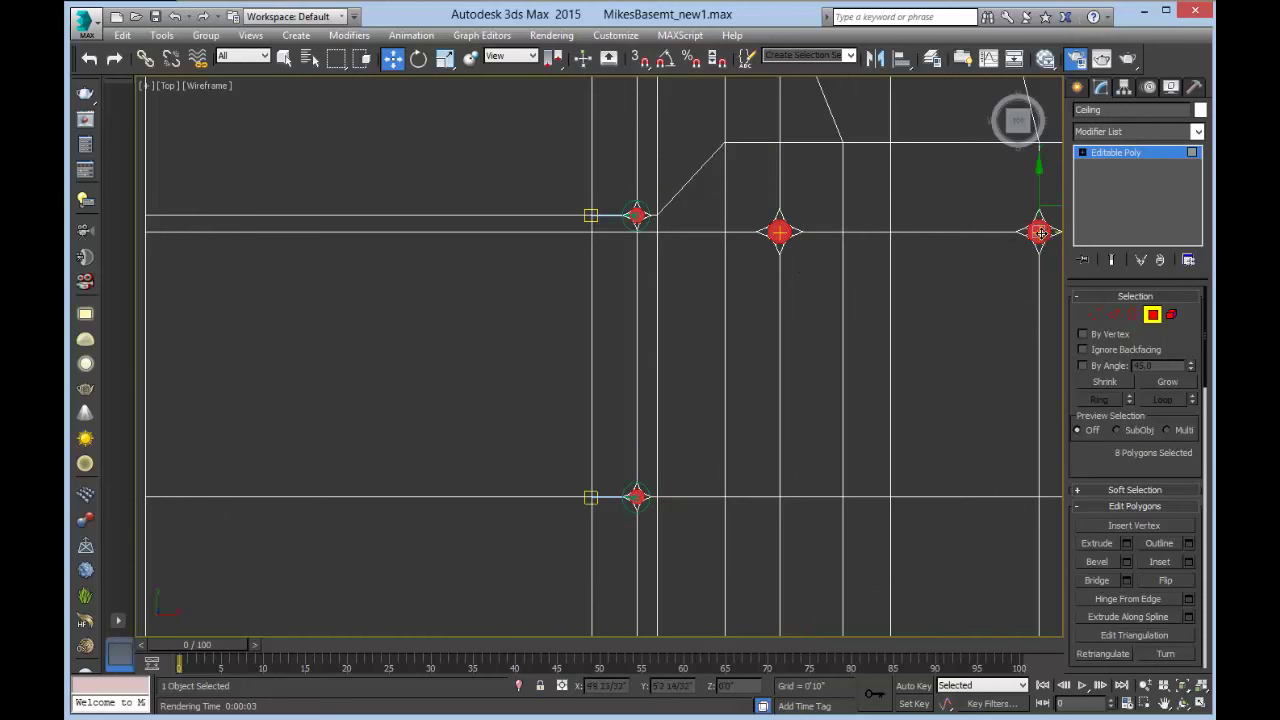
middle_drag(966, 271, 803, 531)
ctrl+click(563, 285)
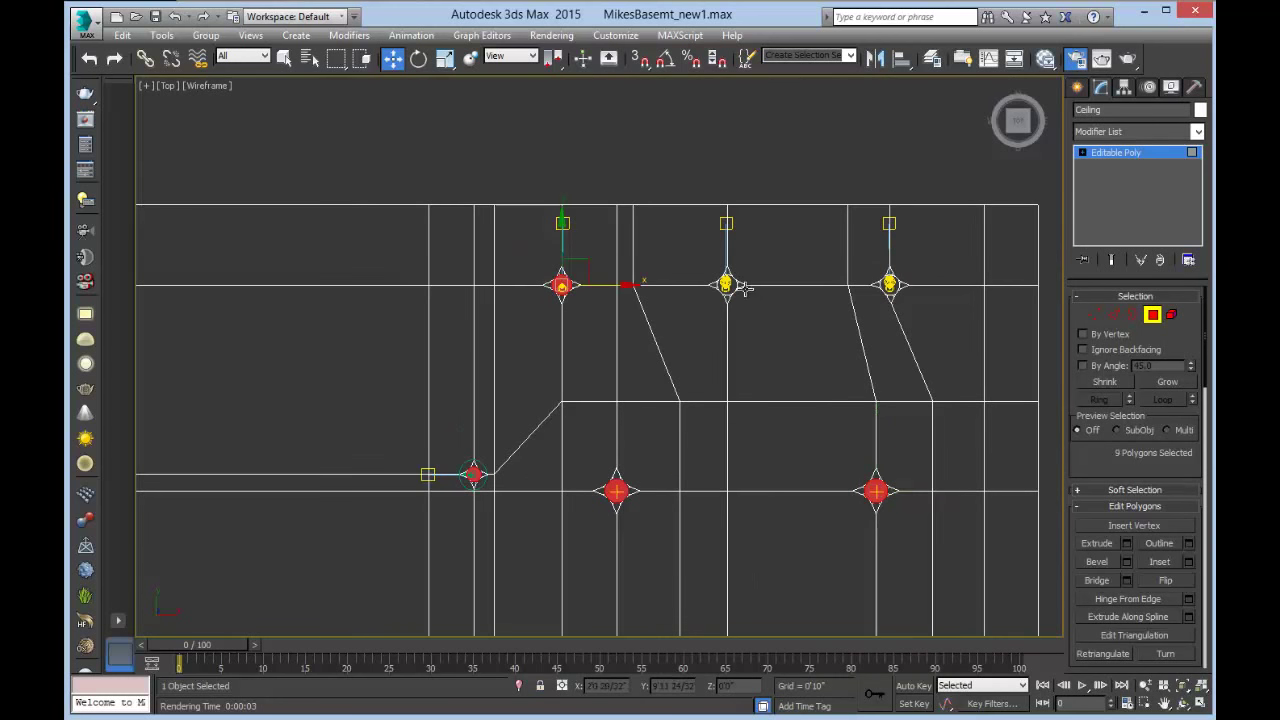
ctrl+click(727, 286)
ctrl+click(889, 285)
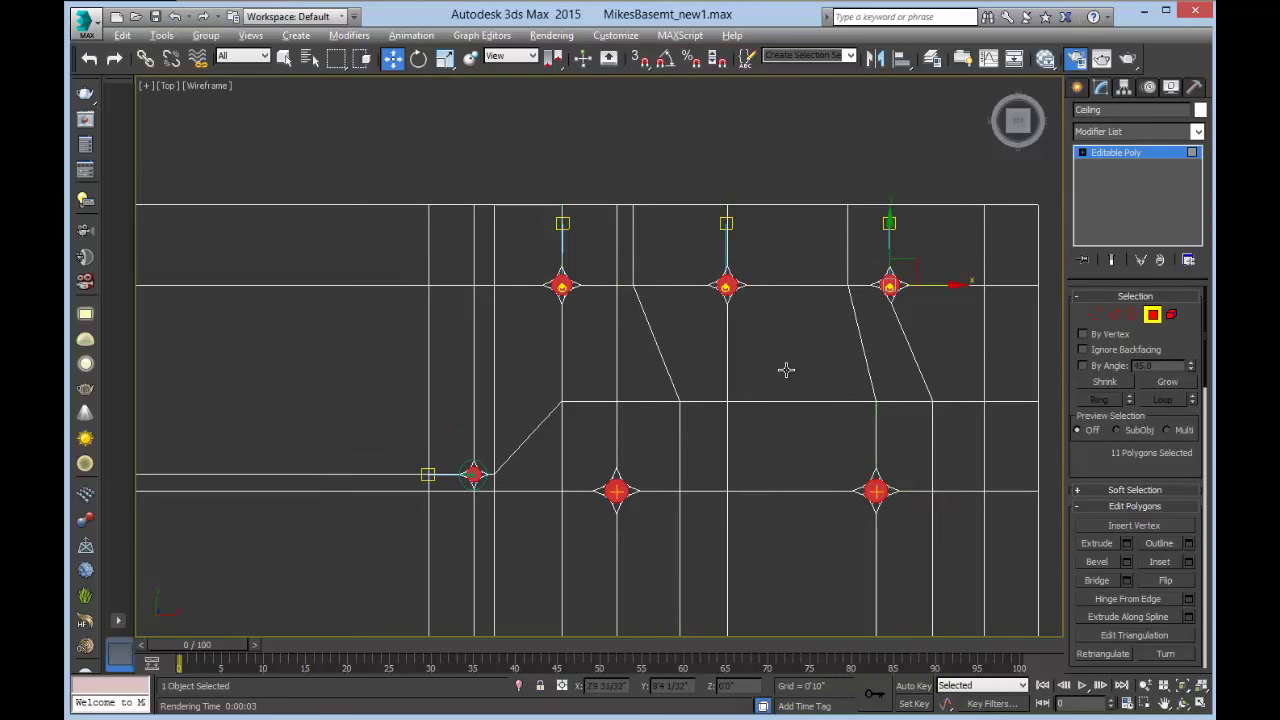
Extrude the eleven selected opening polygons upward from the ceiling into cylindrical light recesses and check them in the perspective view.
key(alt+w)
middle_click(508, 456)
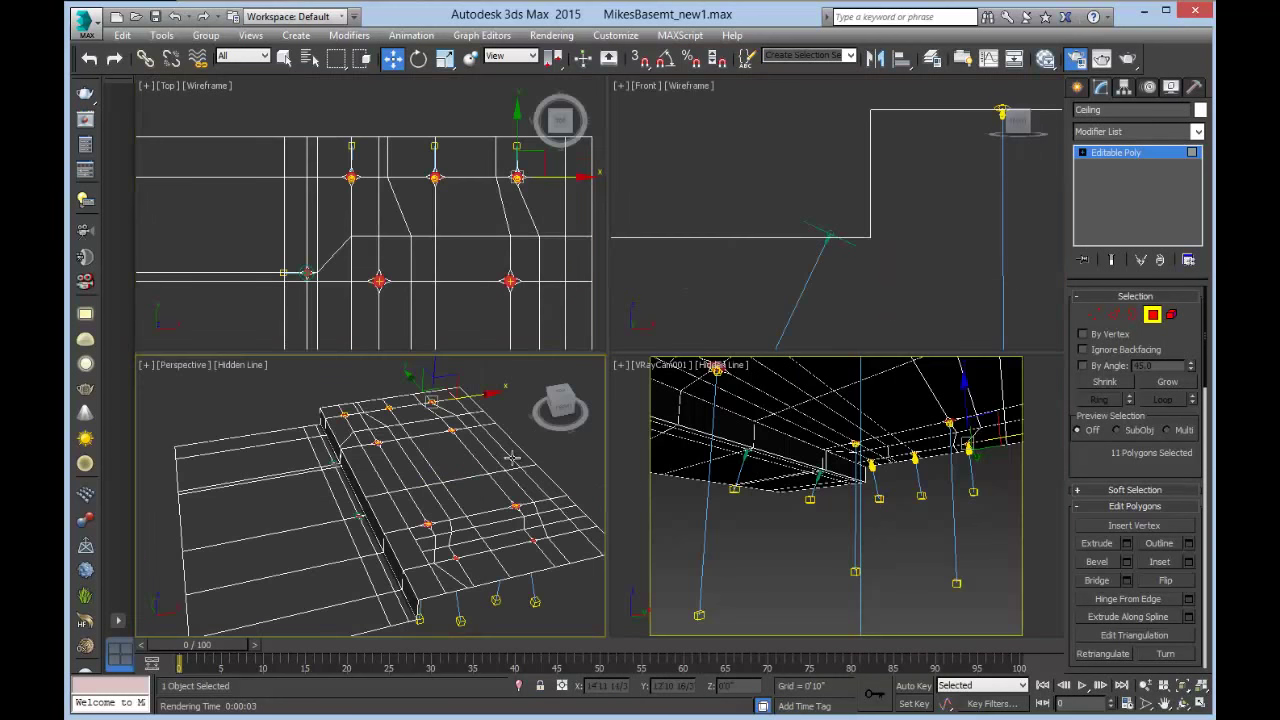
key(alt+w)
alt+middle_drag(703, 454, 802, 396)
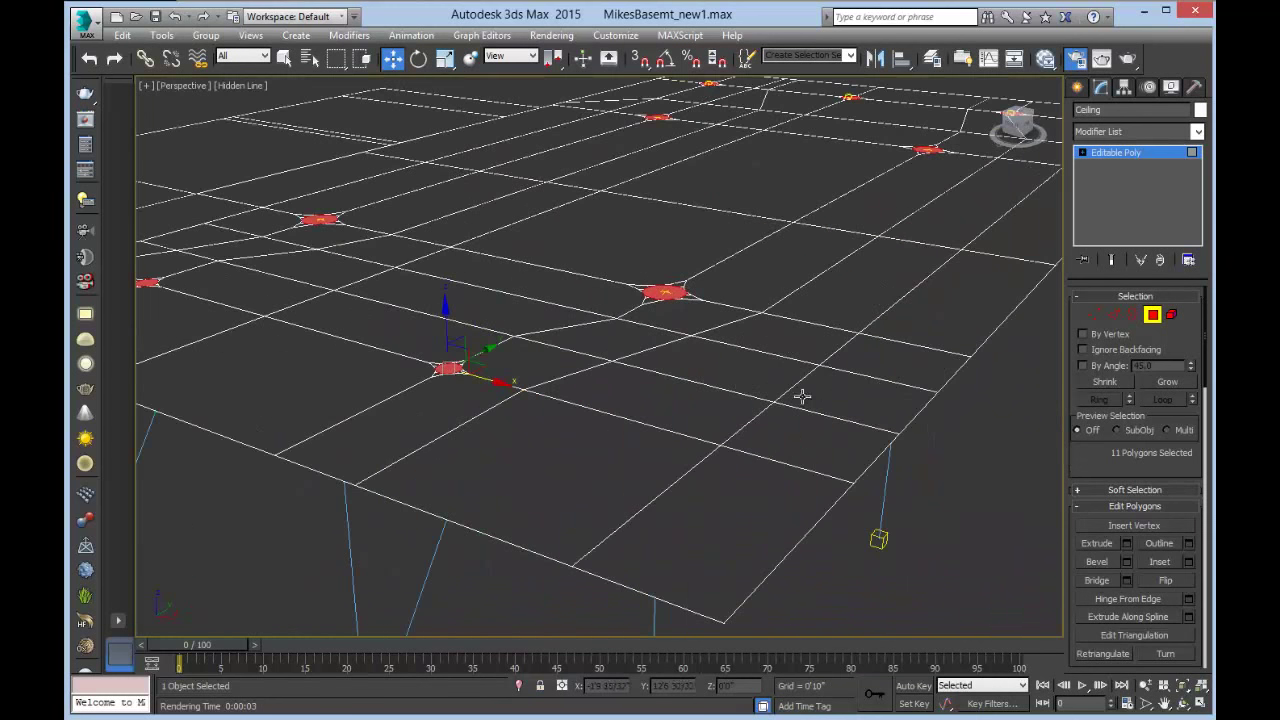
click(1127, 543)
mouse_move(379, 336)
mouse_down()
mouse_move(376, 366)
mouse_move(375, 351)
mouse_up()
click(373, 356)
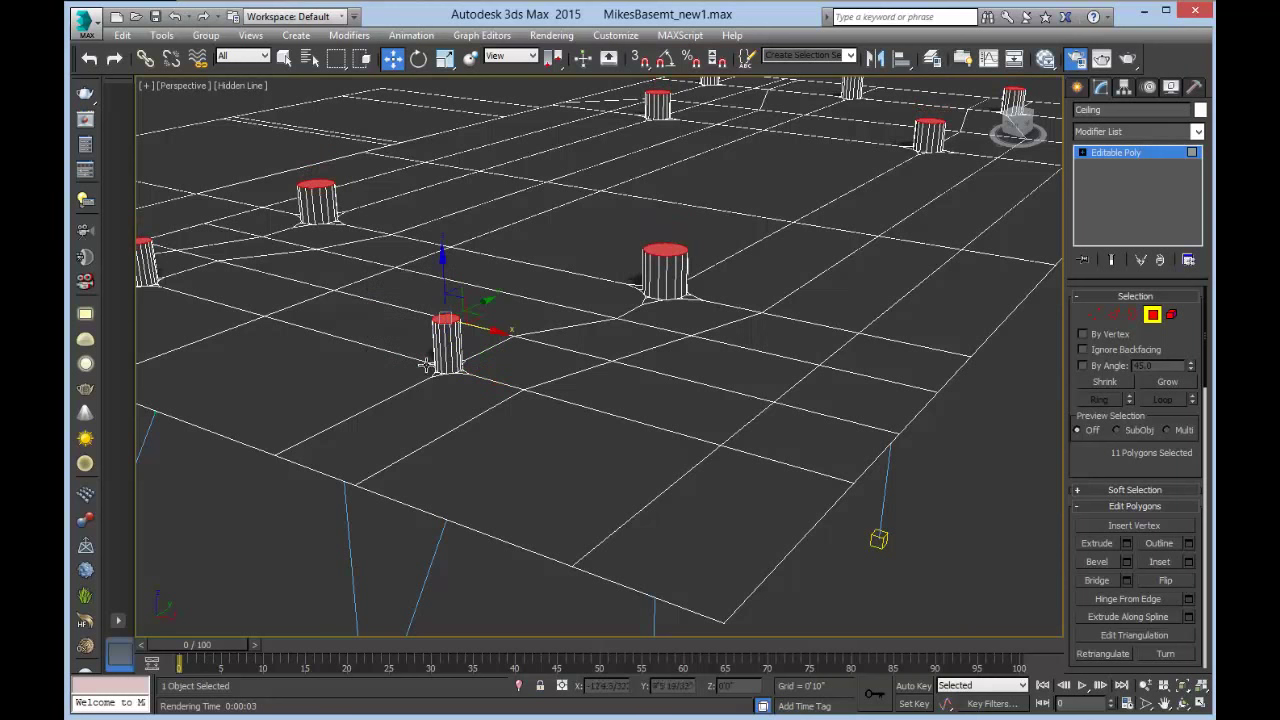
alt+middle_drag(583, 296, 663, 283)
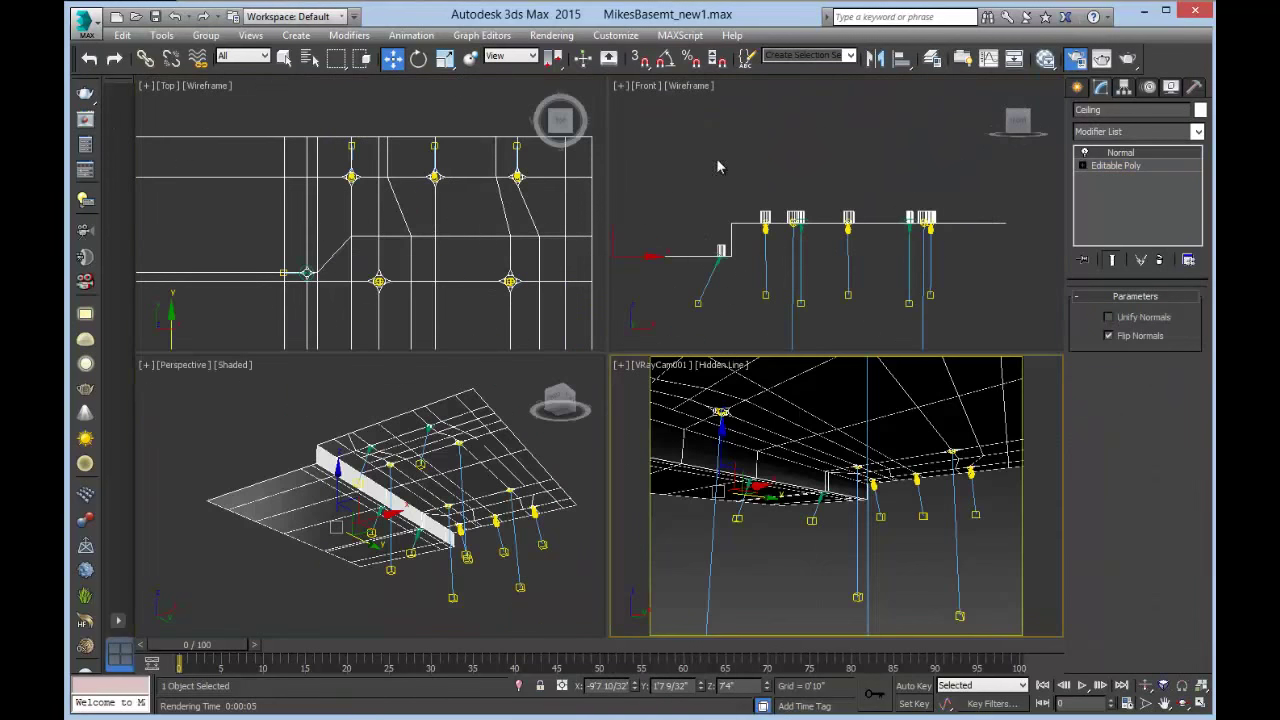
Render the camera view to check the recessed lights, and close the frame buffer.
click(1127, 59)
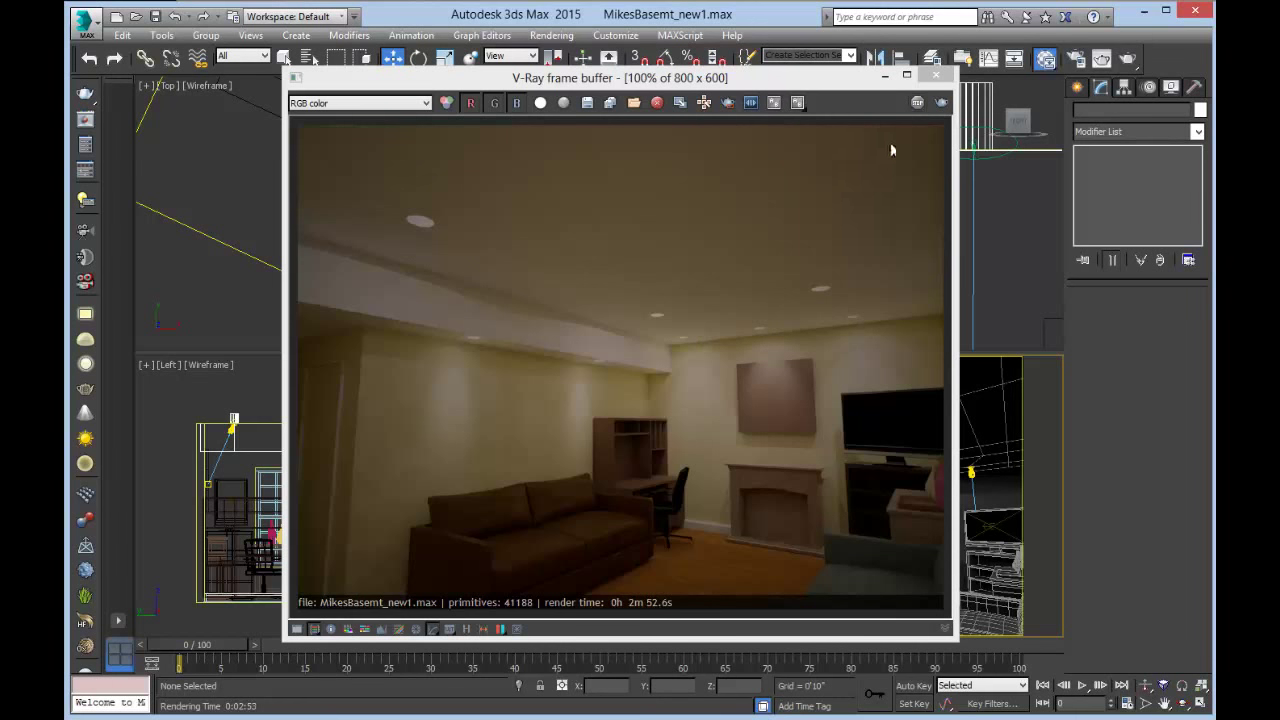
click(936, 76)
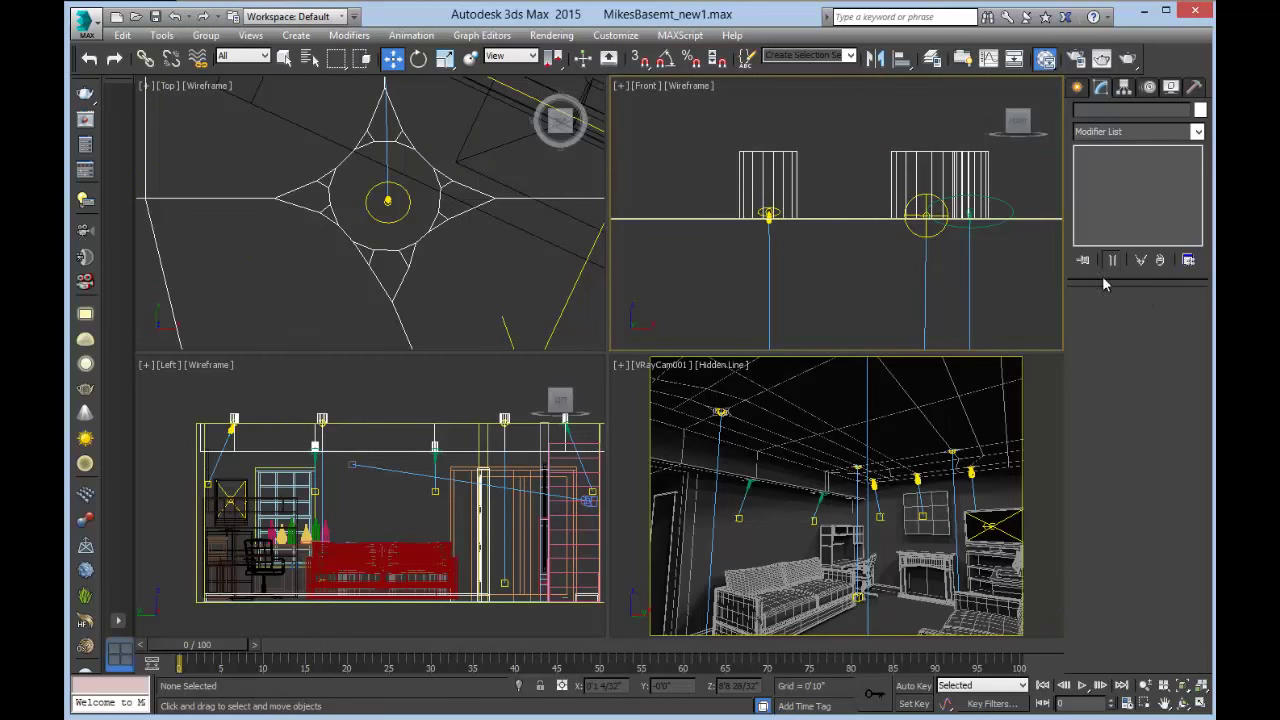
Draw a line in the Front view tracing the trim flange just below the ceiling, from outside the spotlight's recess to its inner edge.
click(1078, 87)
click(1101, 113)
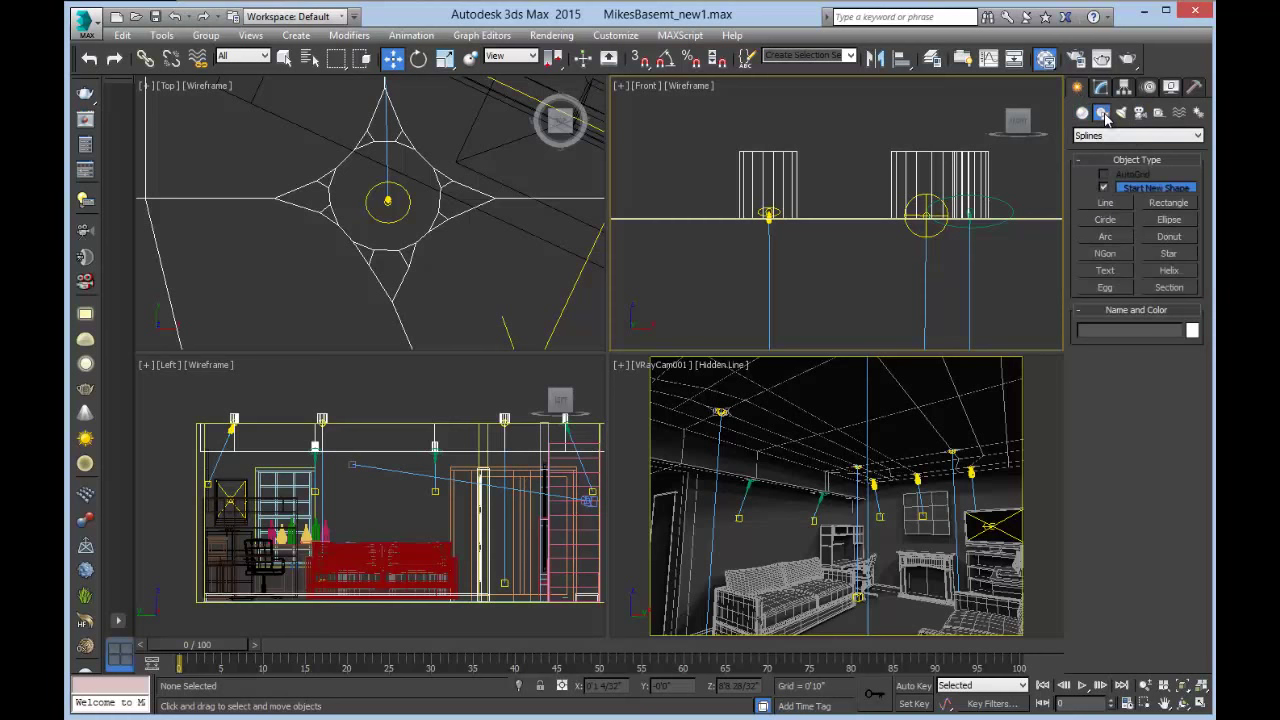
click(1105, 204)
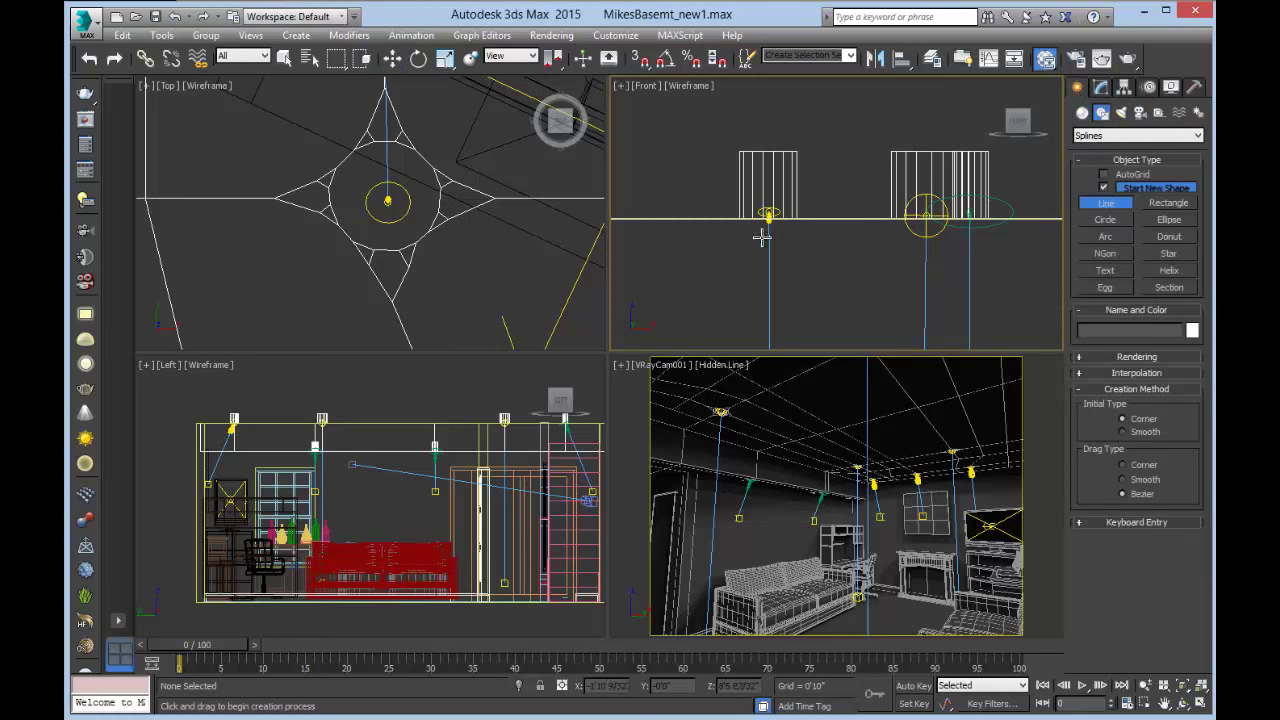
middle_drag(763, 229, 740, 243)
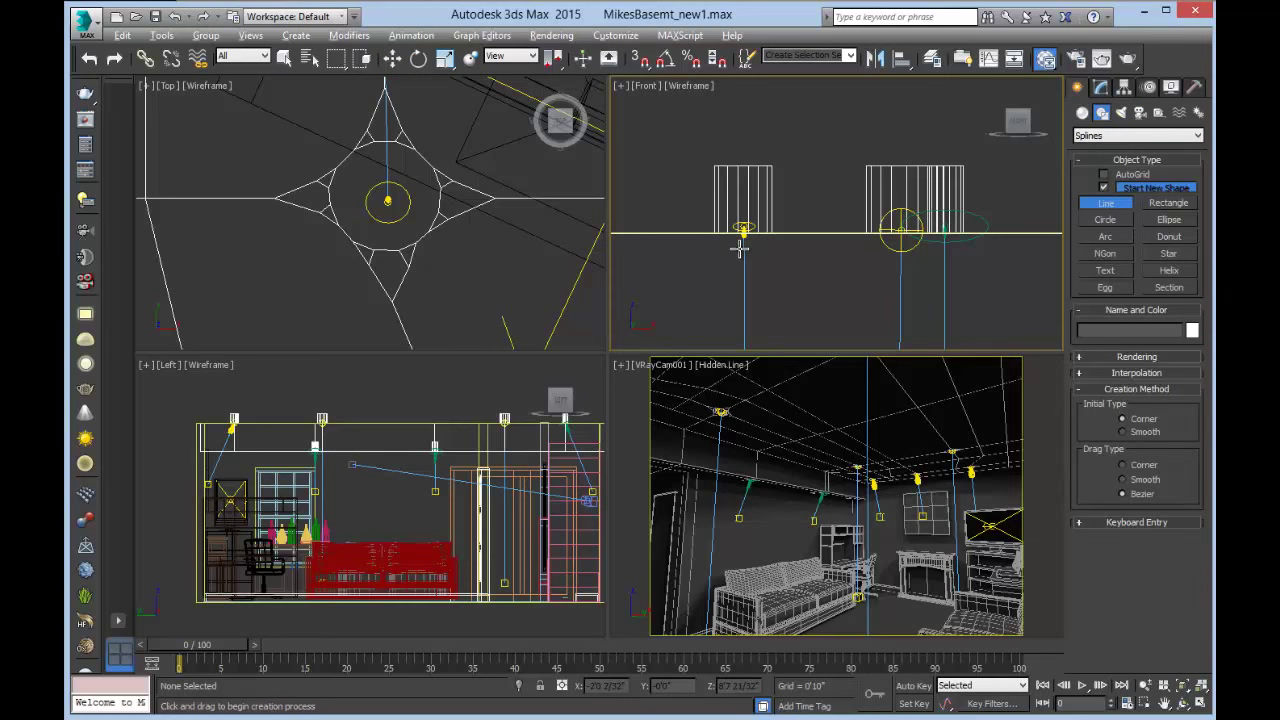
key(alt+w)
middle_drag(446, 389, 512, 350)
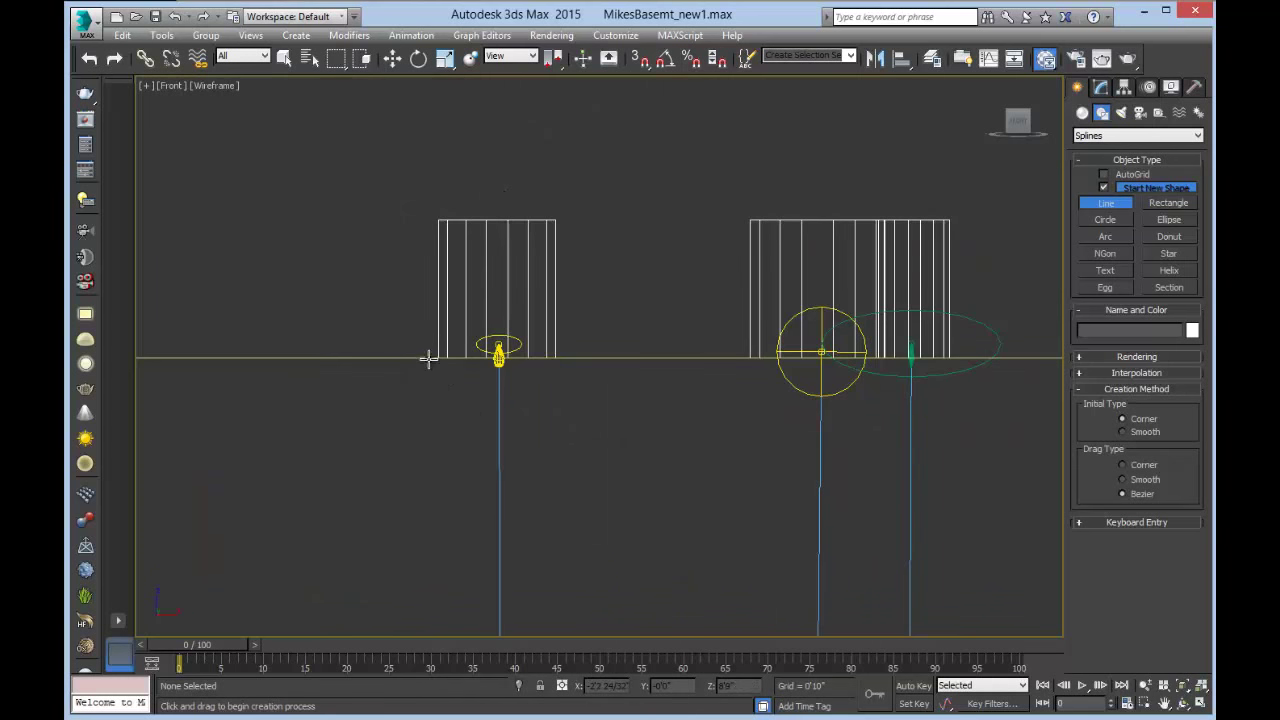
scroll(477, 406, up, 5)
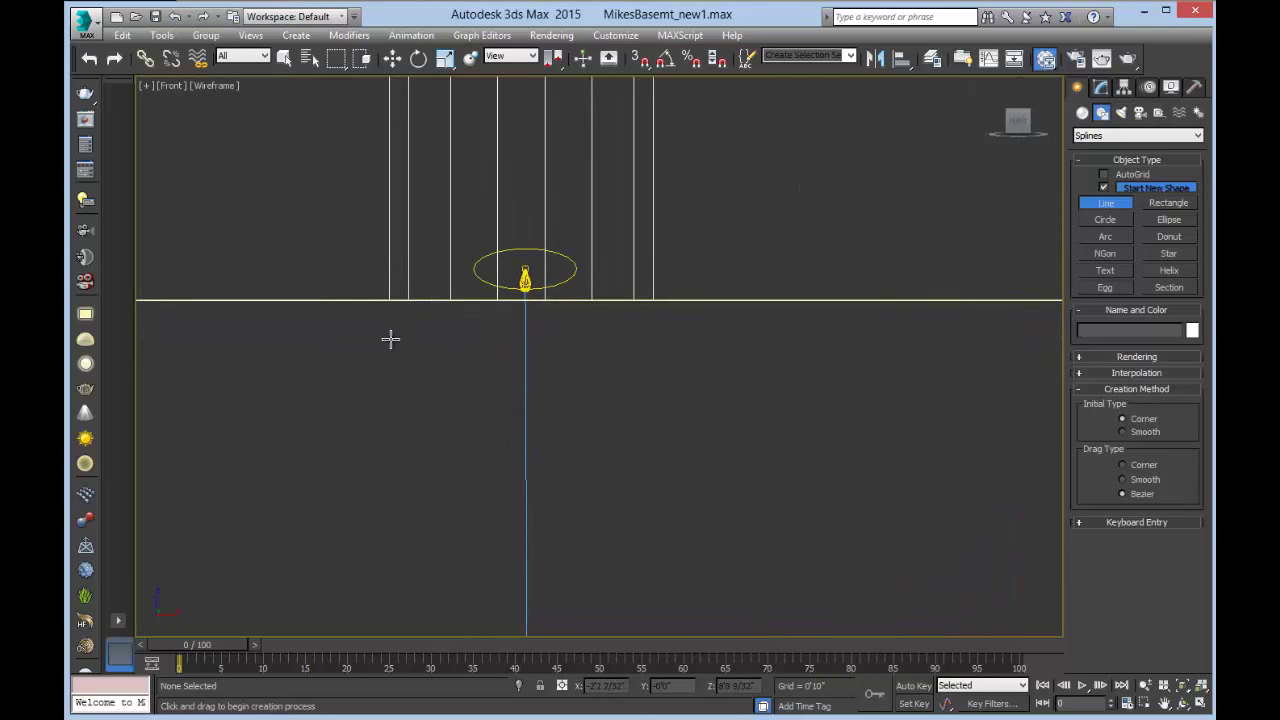
click(322, 304)
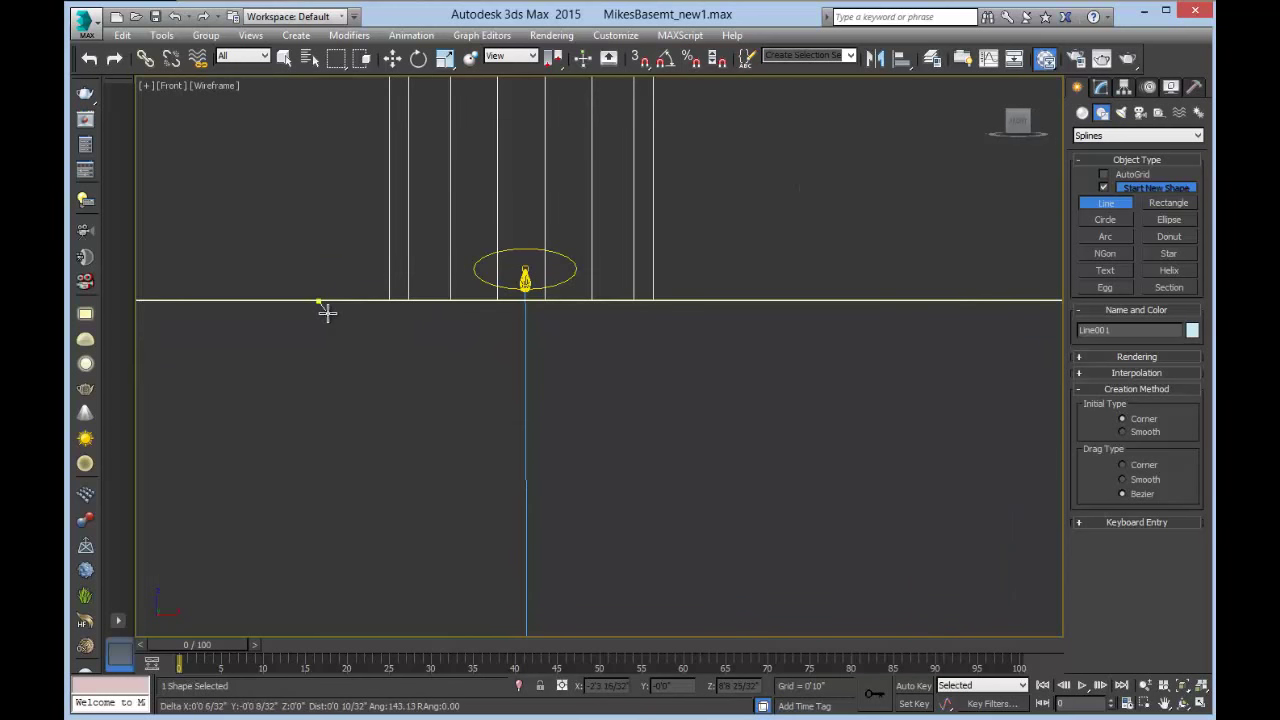
click(327, 313)
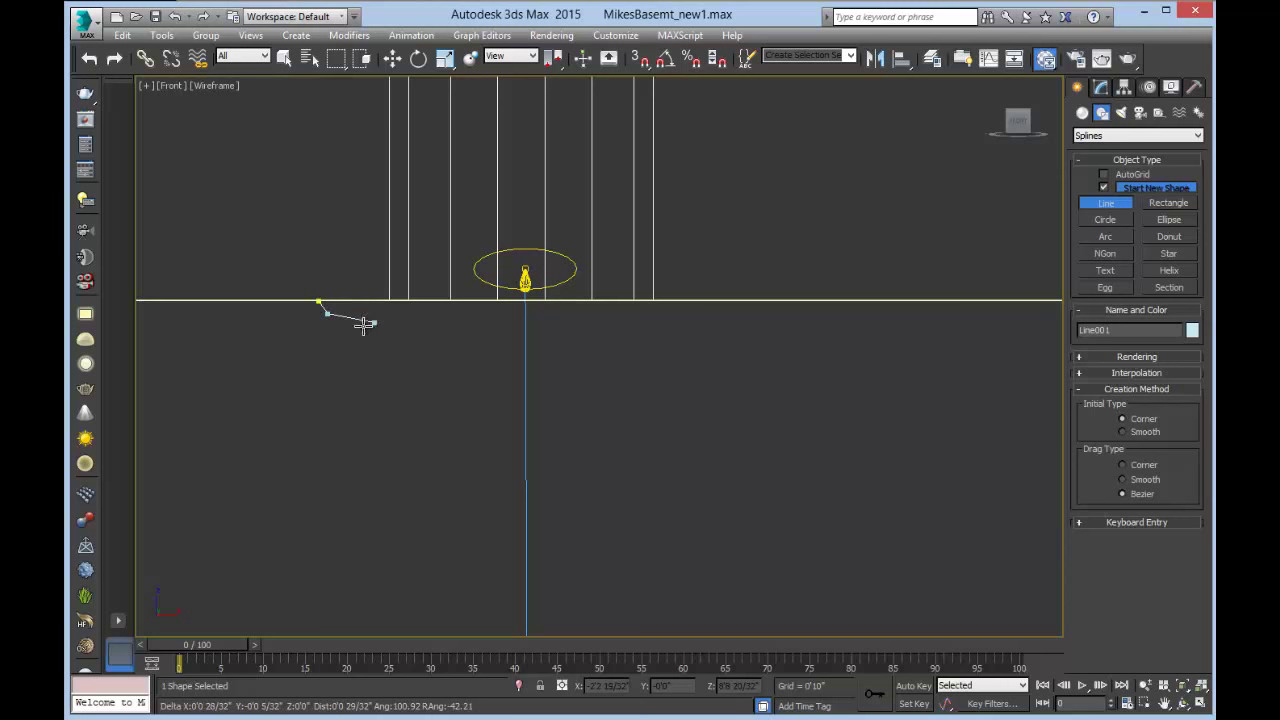
click(413, 321)
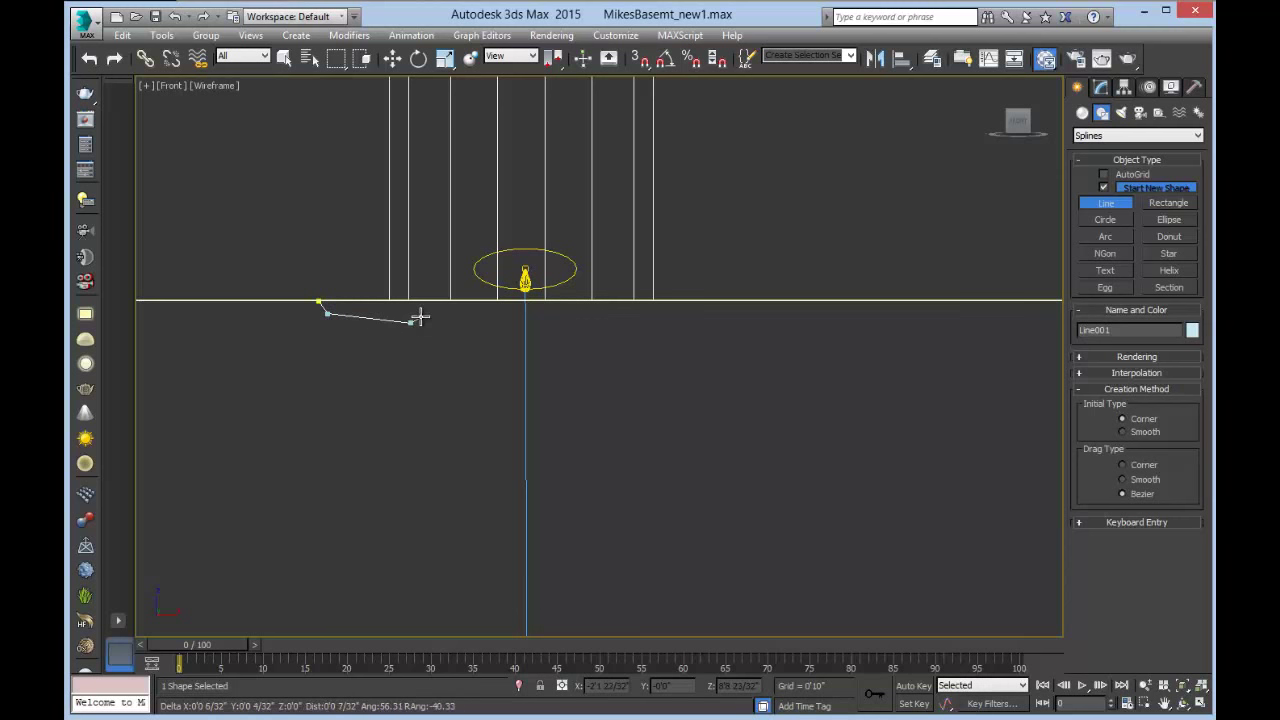
click(420, 316)
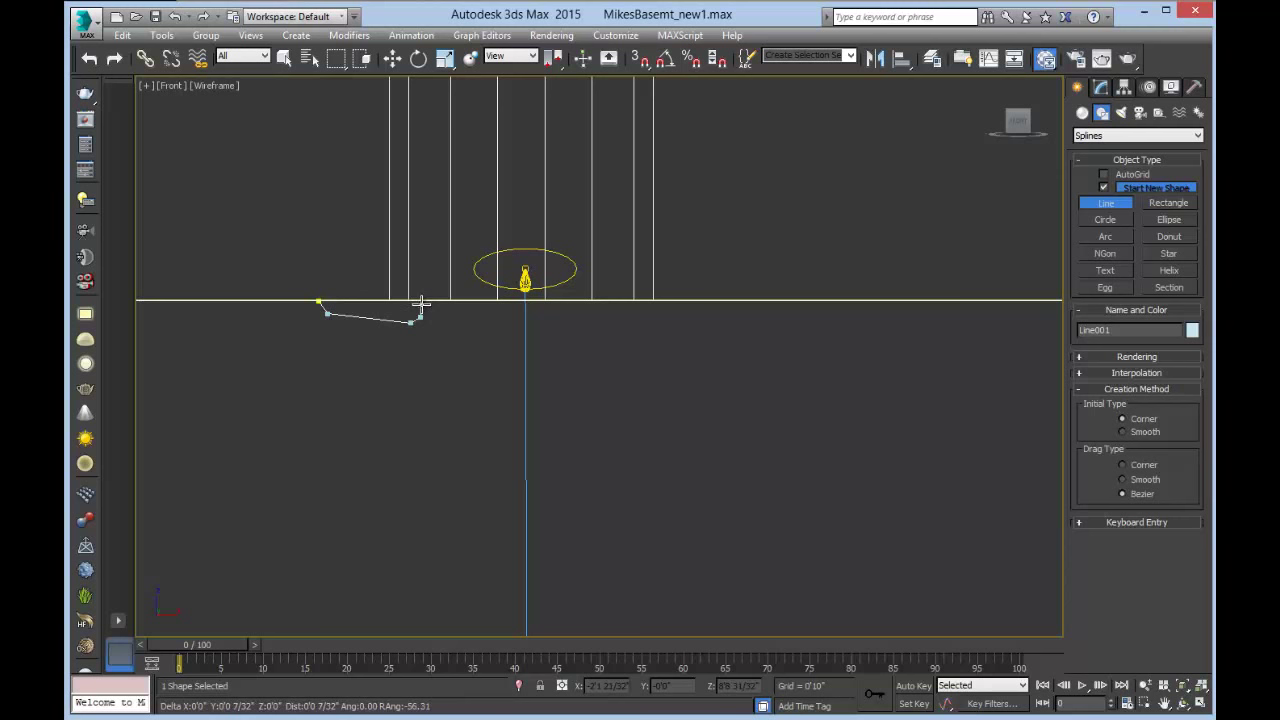
click(421, 302)
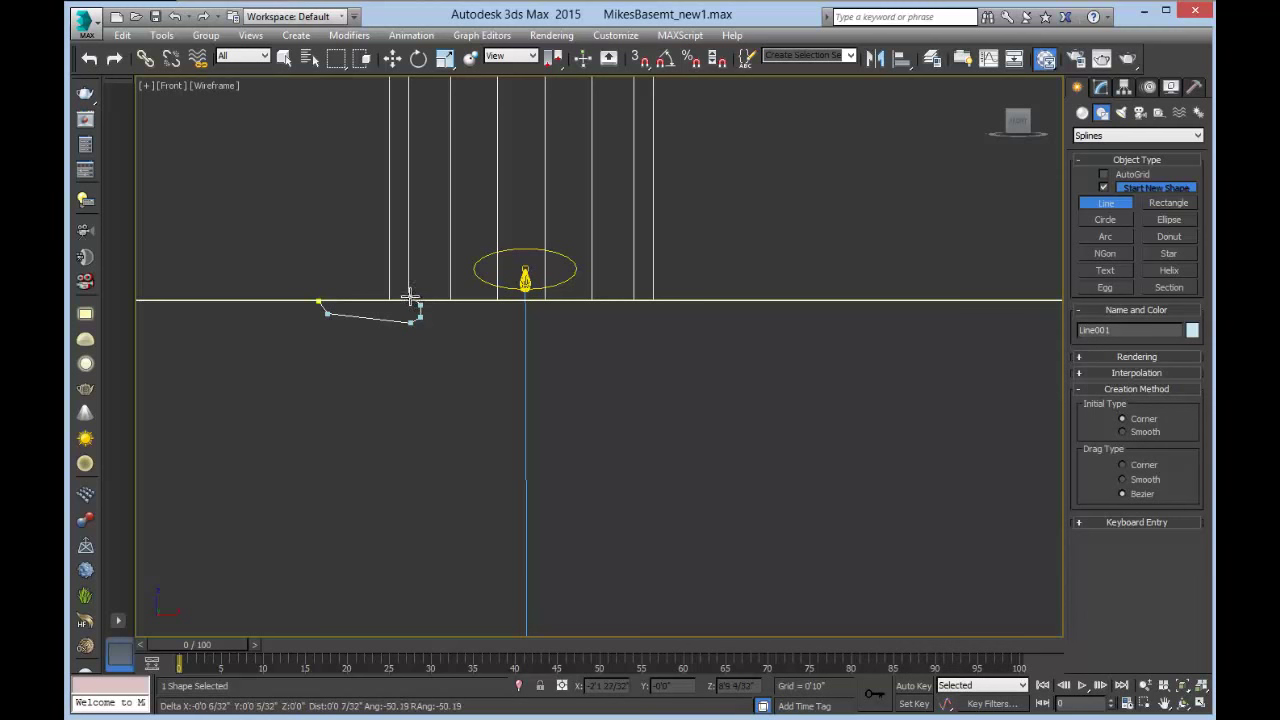
Continue the profile upward inside the recess with small zigzag ridges and finish it as an open spline.
click(409, 296)
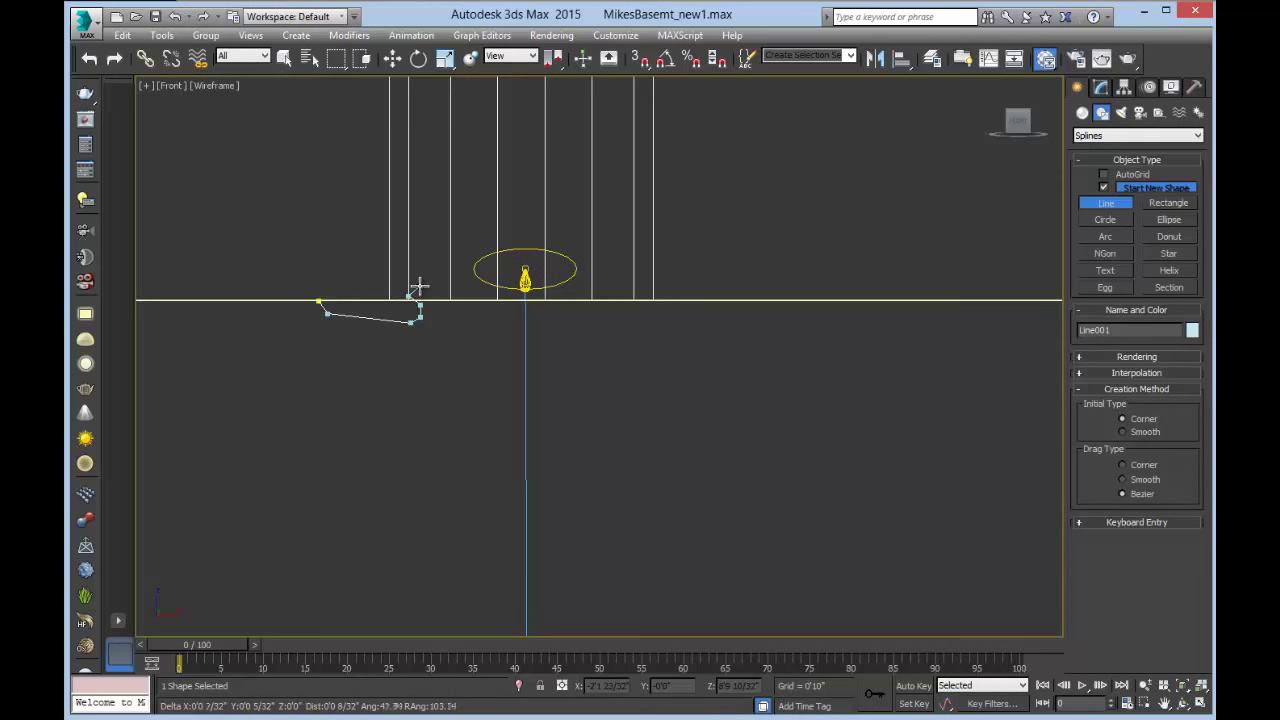
click(420, 287)
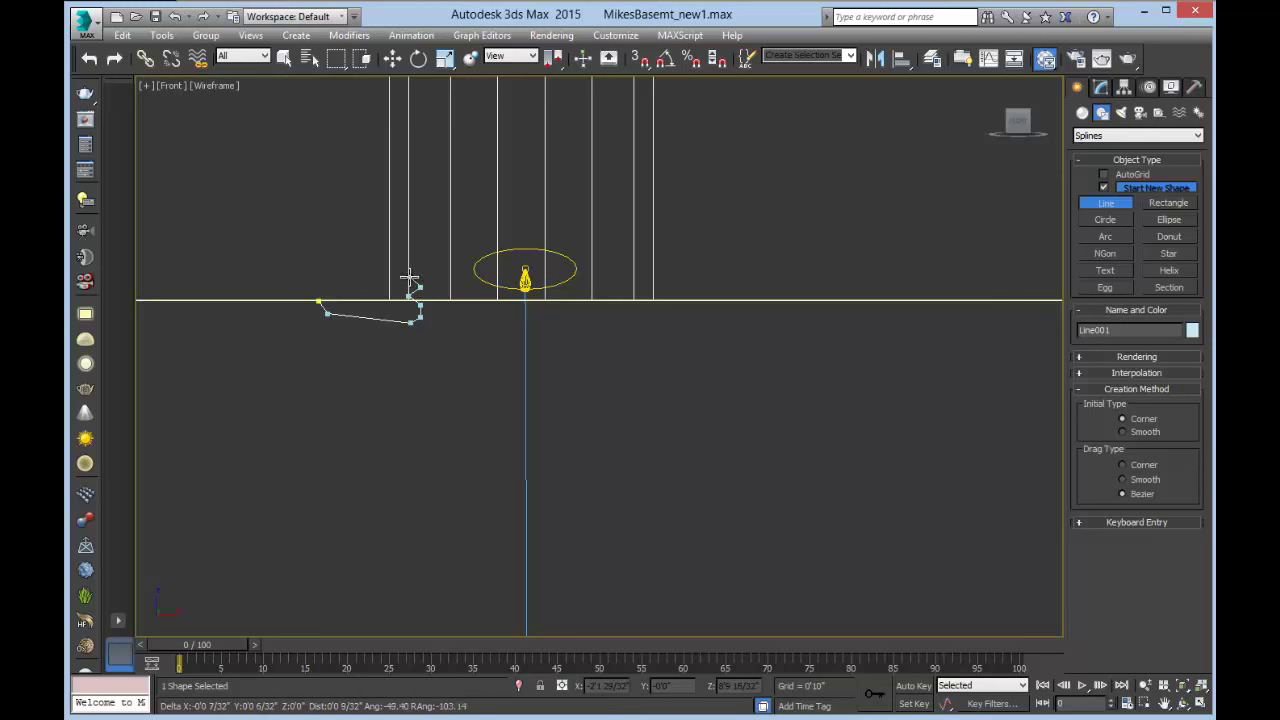
click(409, 276)
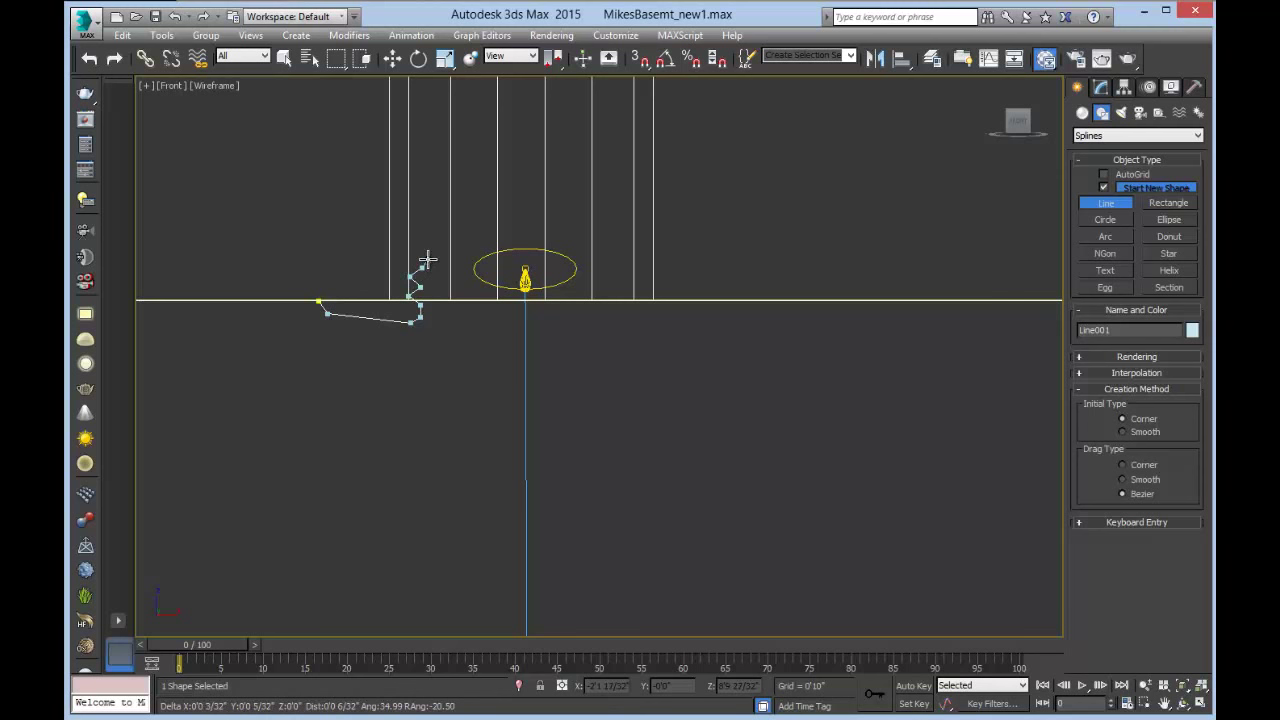
right_click(427, 260)
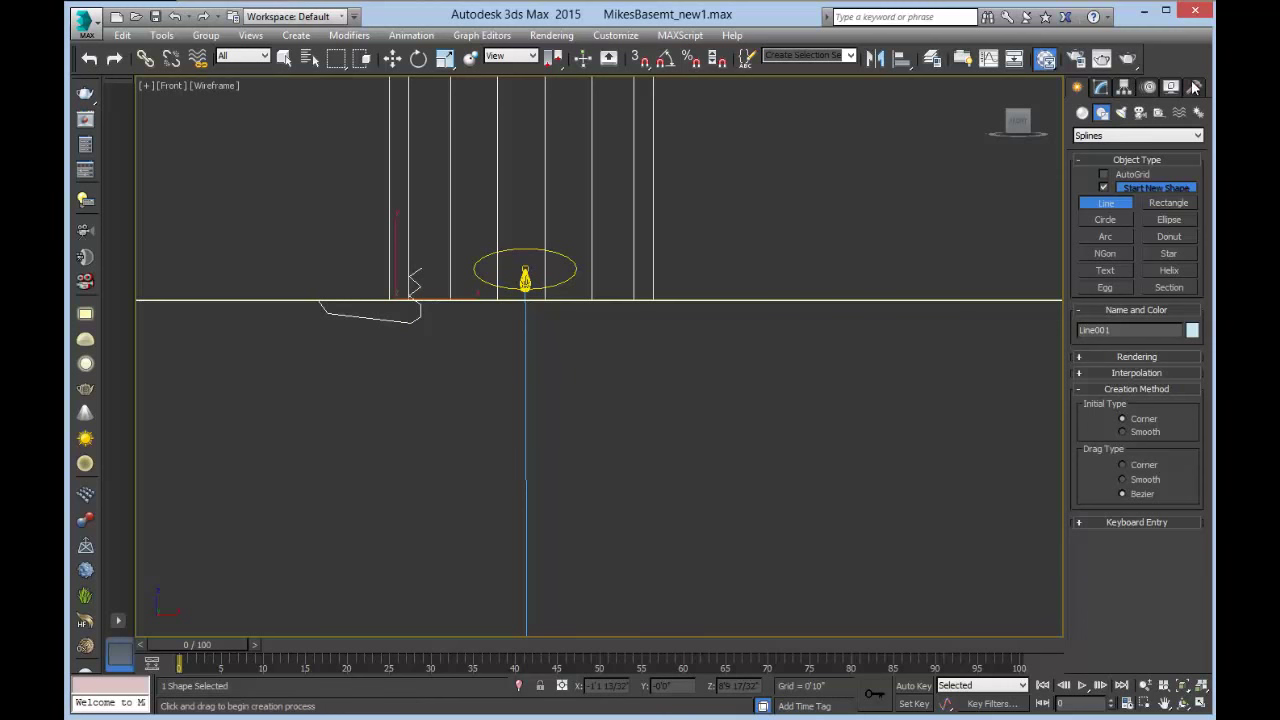
Move only the profile spline's pivot horizontally to the center axis of the spotlight.
click(1124, 88)
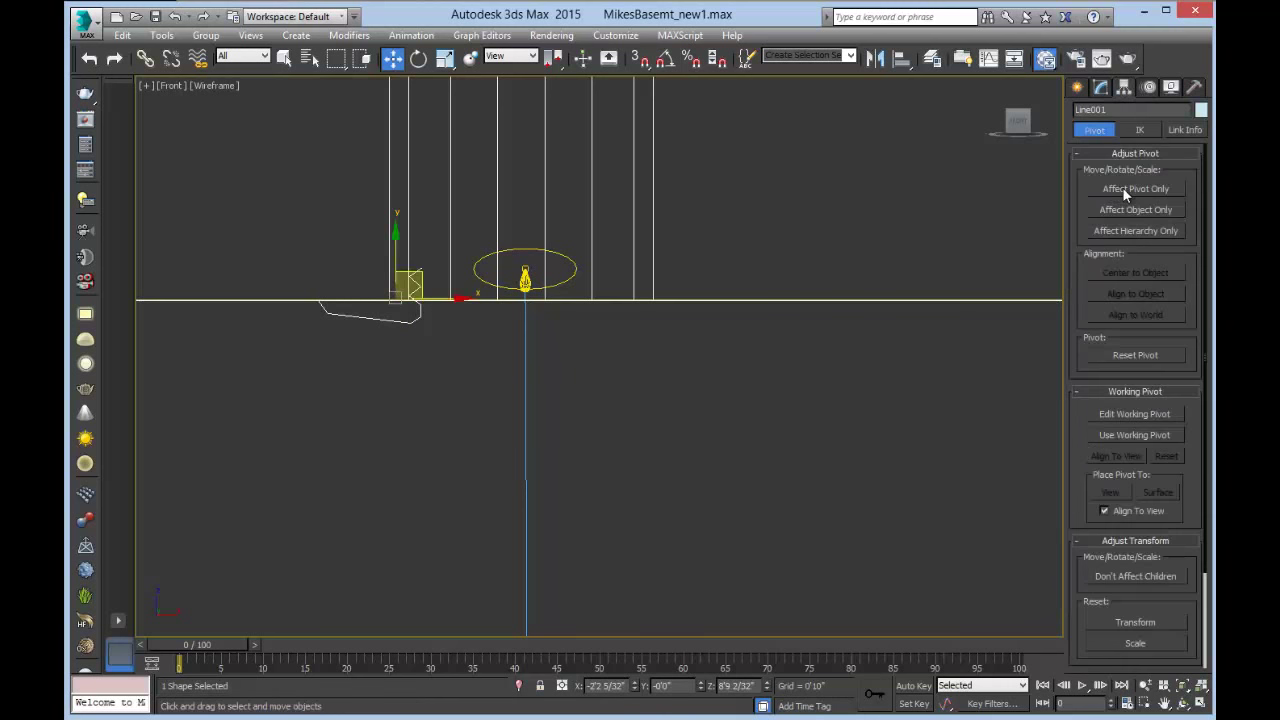
click(1122, 188)
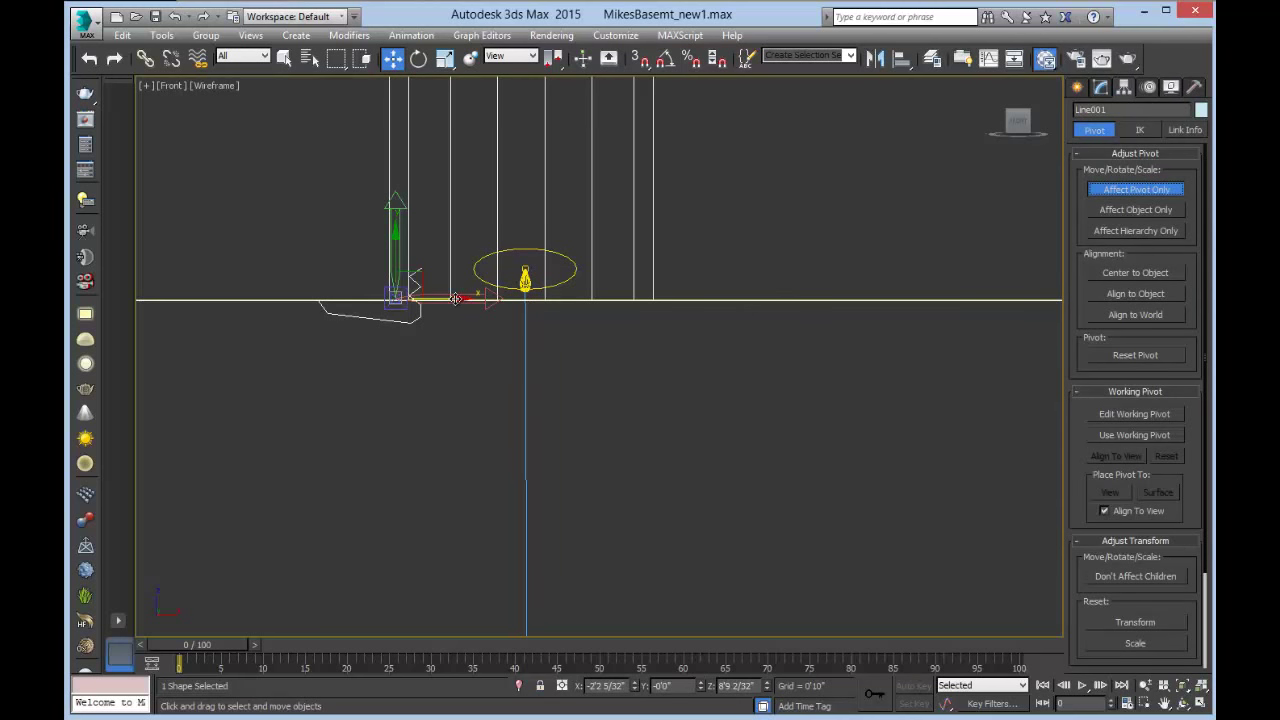
drag(462, 300, 582, 308)
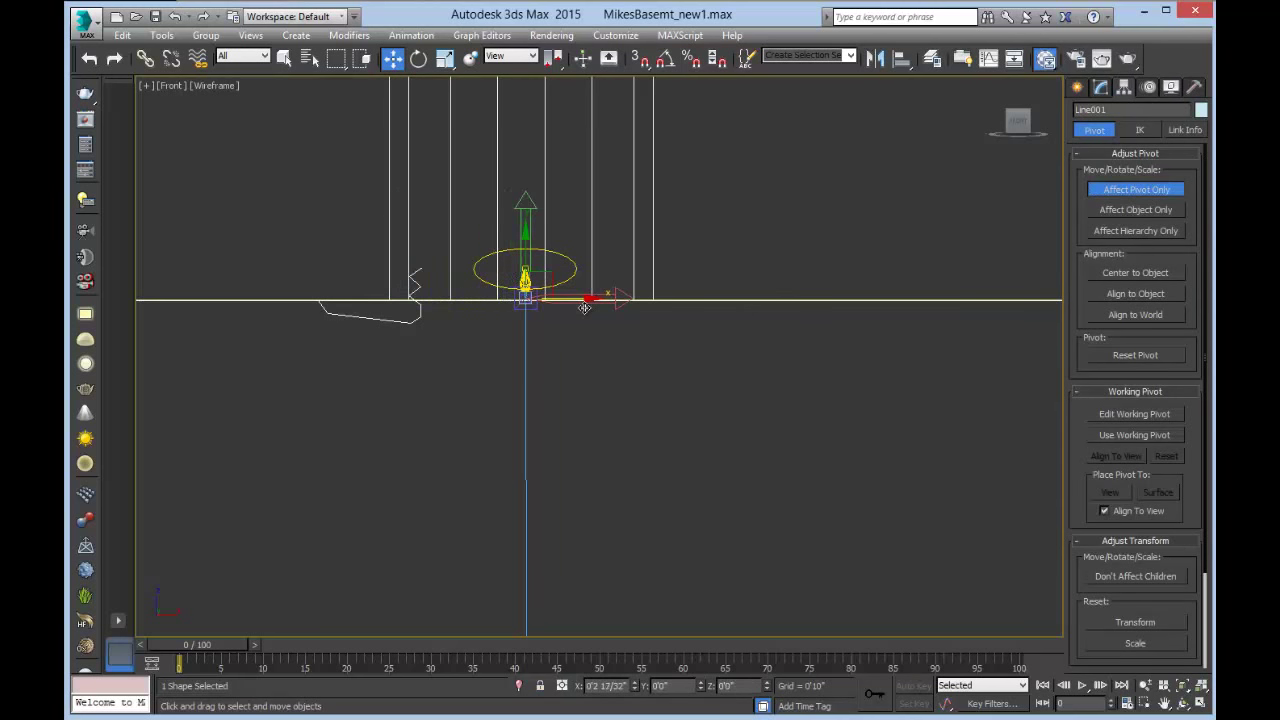
click(1108, 188)
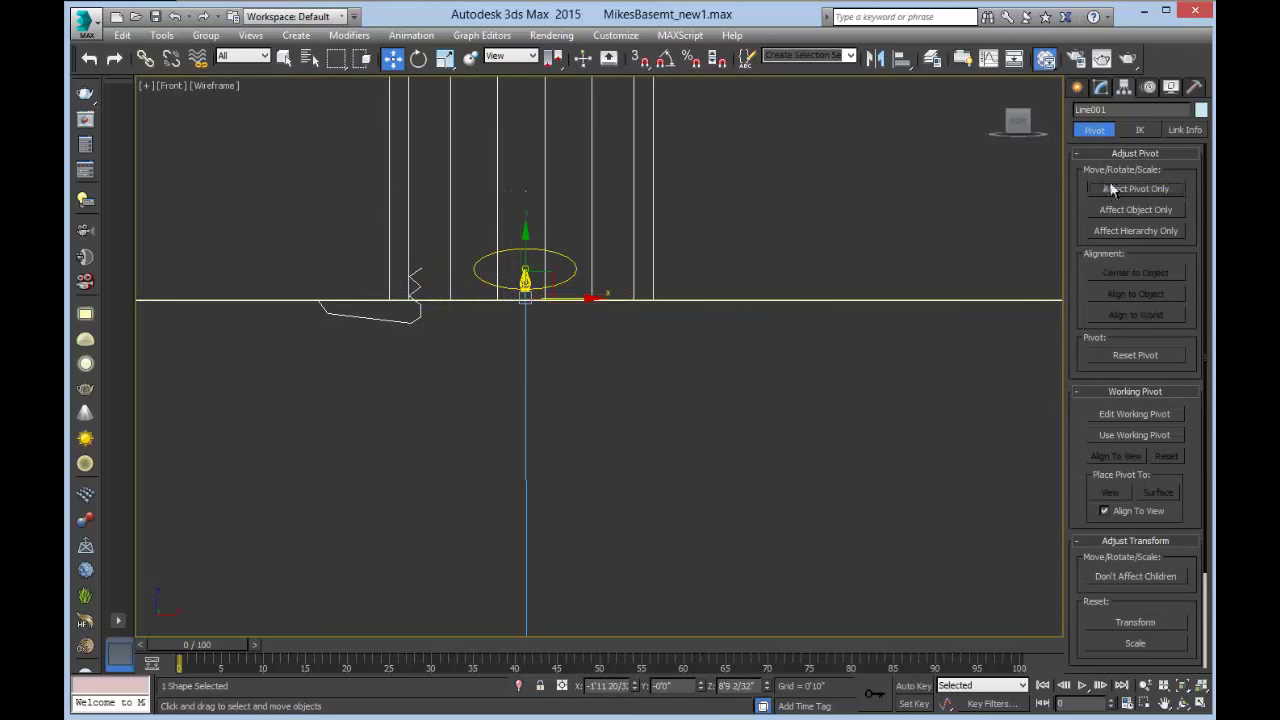
Apply a Lathe modifier to the profile spline to form the circular trim ring, and return to the four-viewport layout.
click(1077, 88)
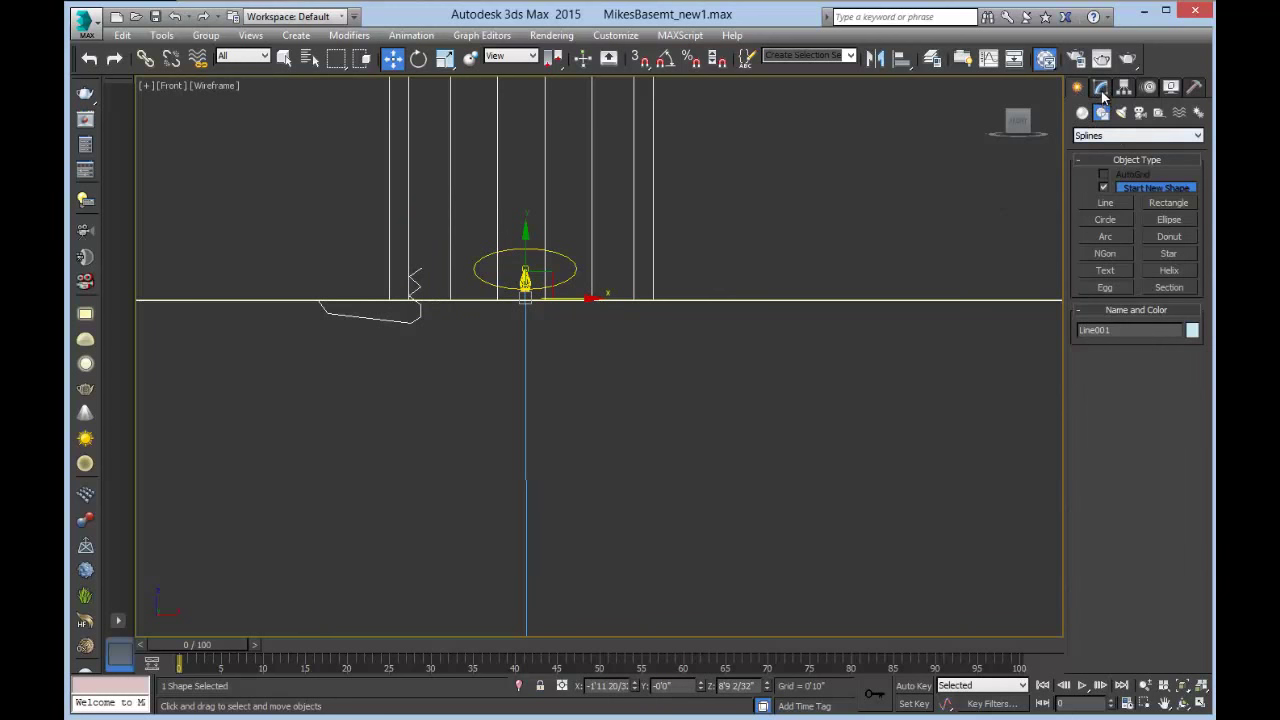
click(1101, 88)
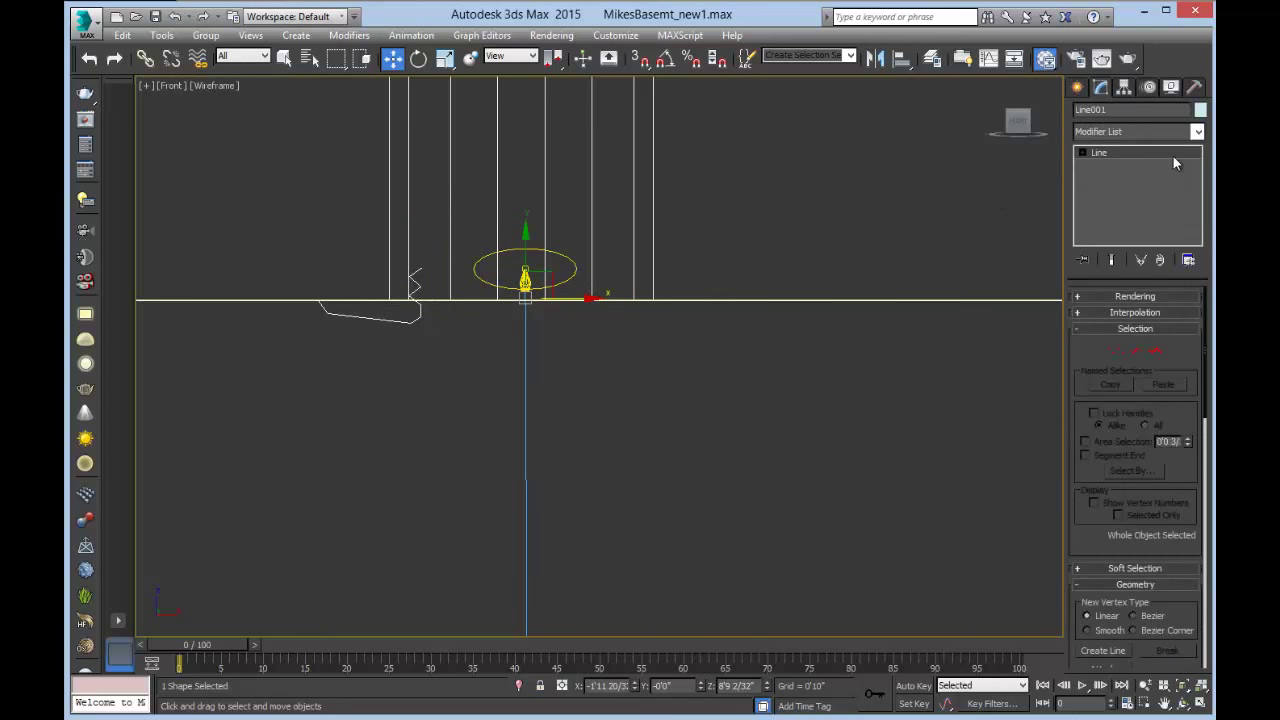
click(1197, 131)
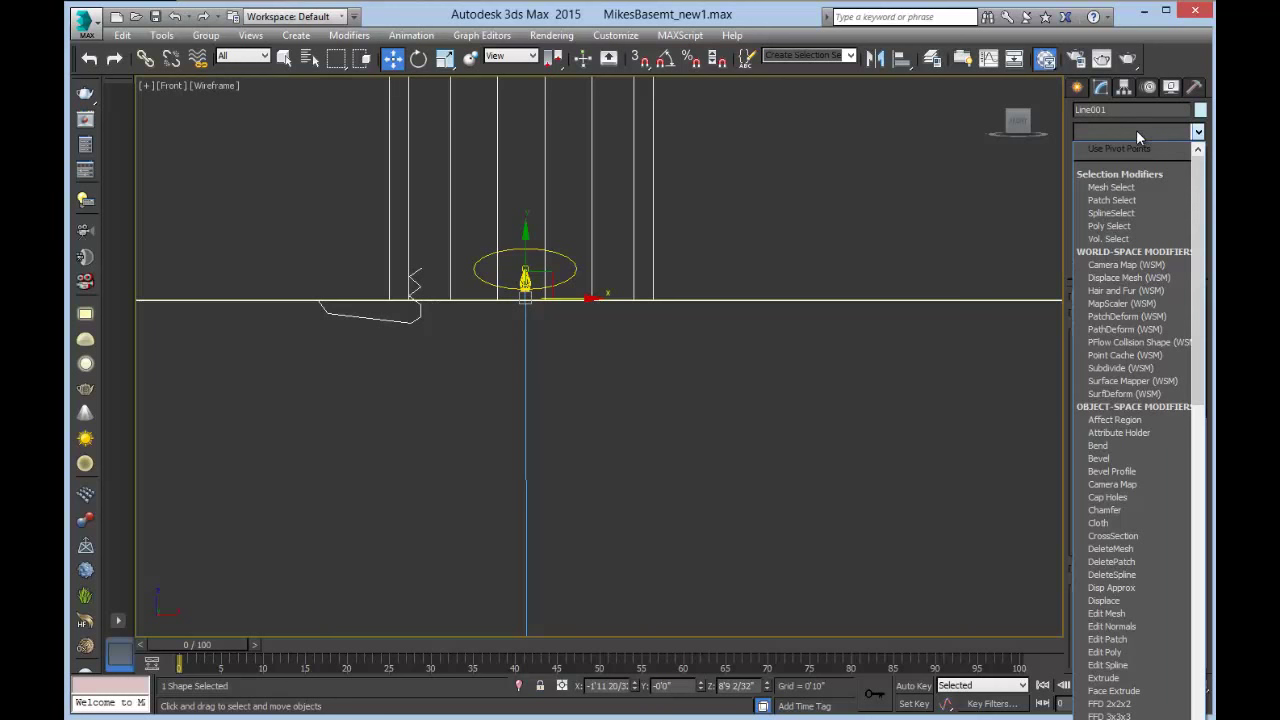
key(l)
click(1104, 152)
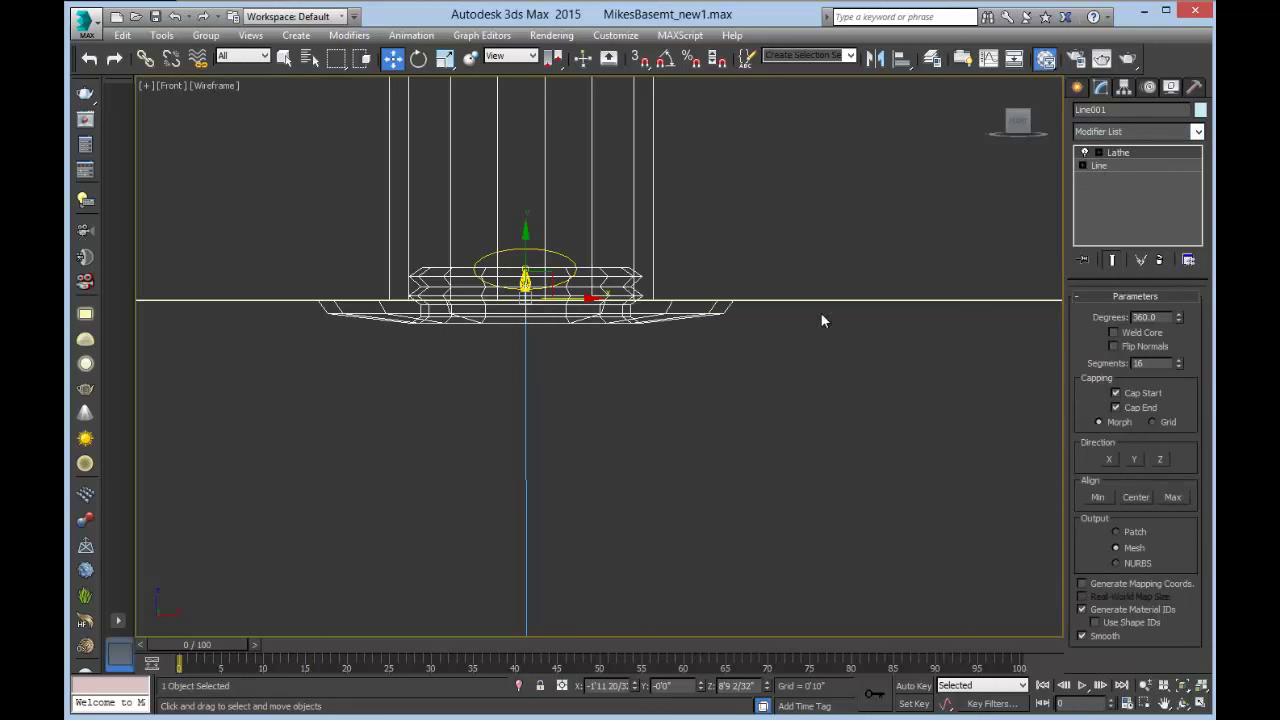
key(alt+w)
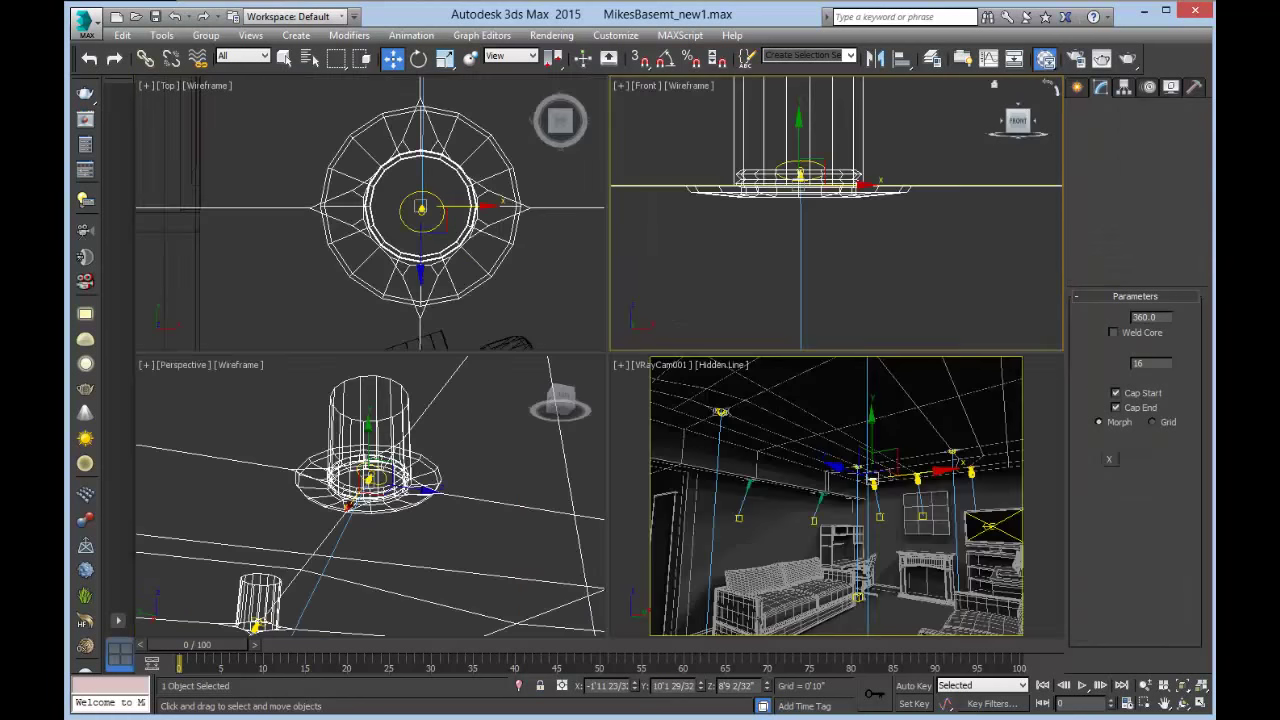
Assign the existing "fixture color" V-Ray material to the lathed trim ring and close the material editor.
key(m)
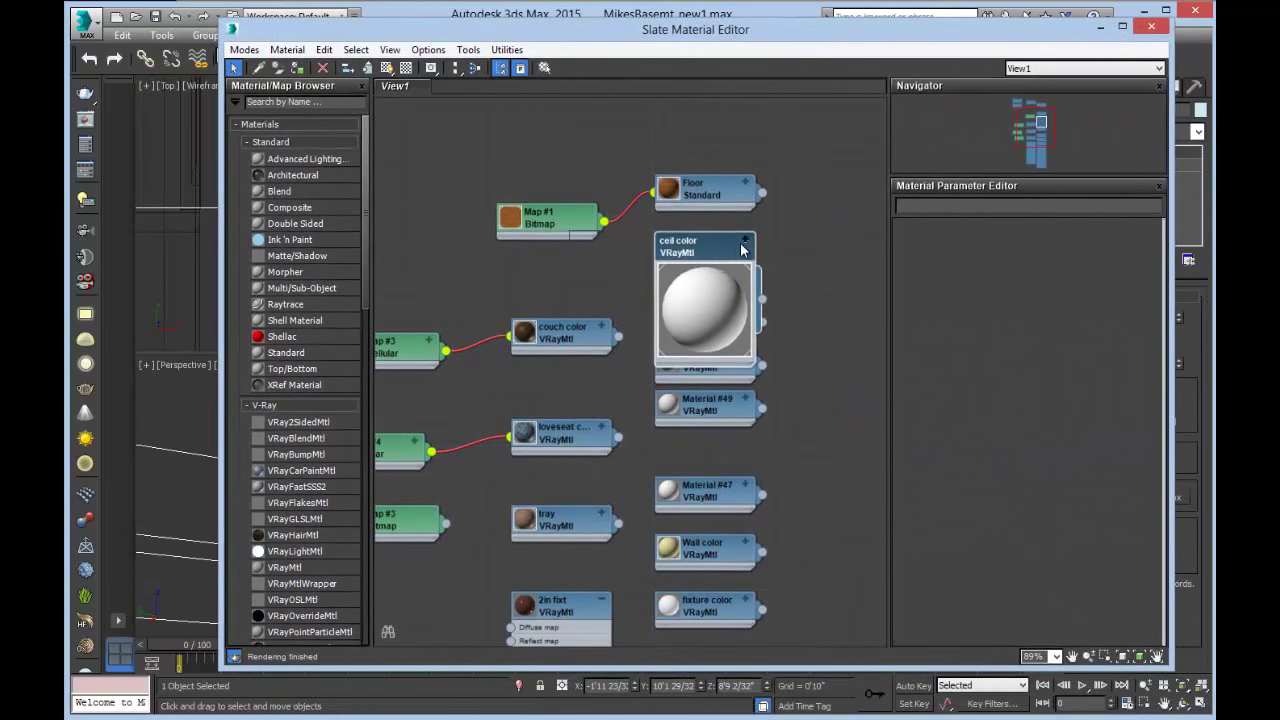
double_click(712, 272)
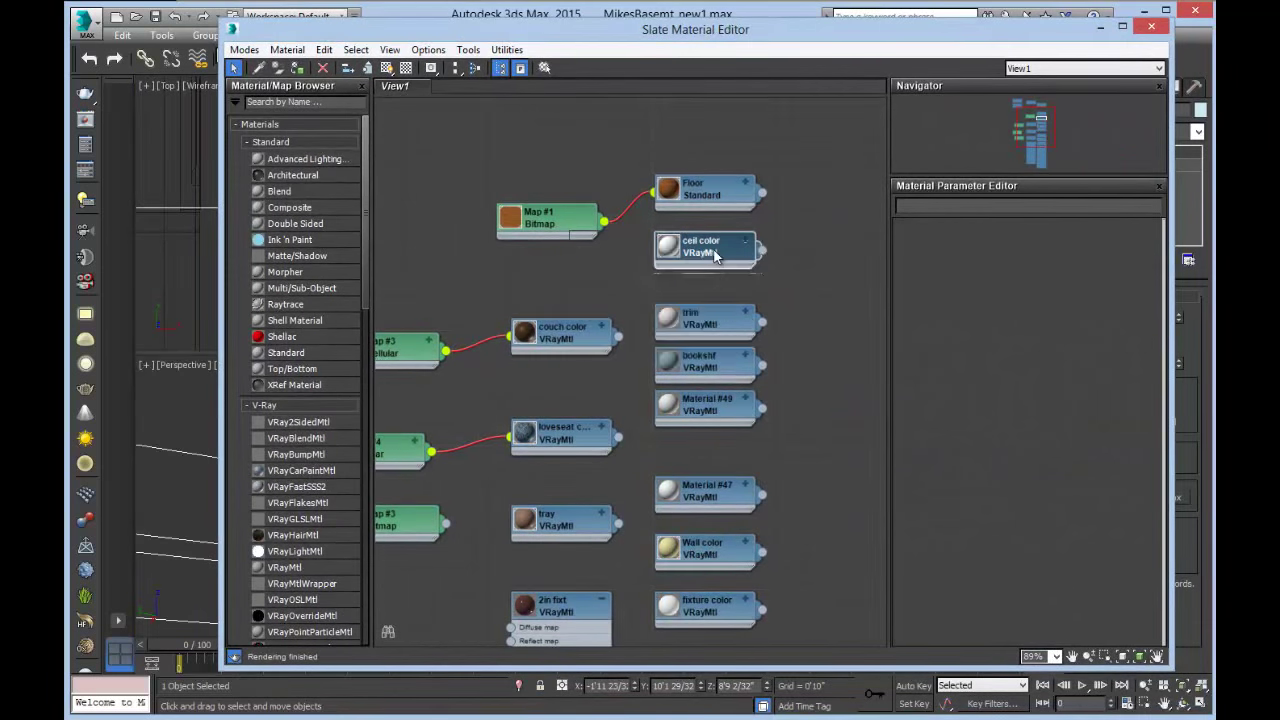
middle_drag(795, 477, 758, 398)
click(712, 368)
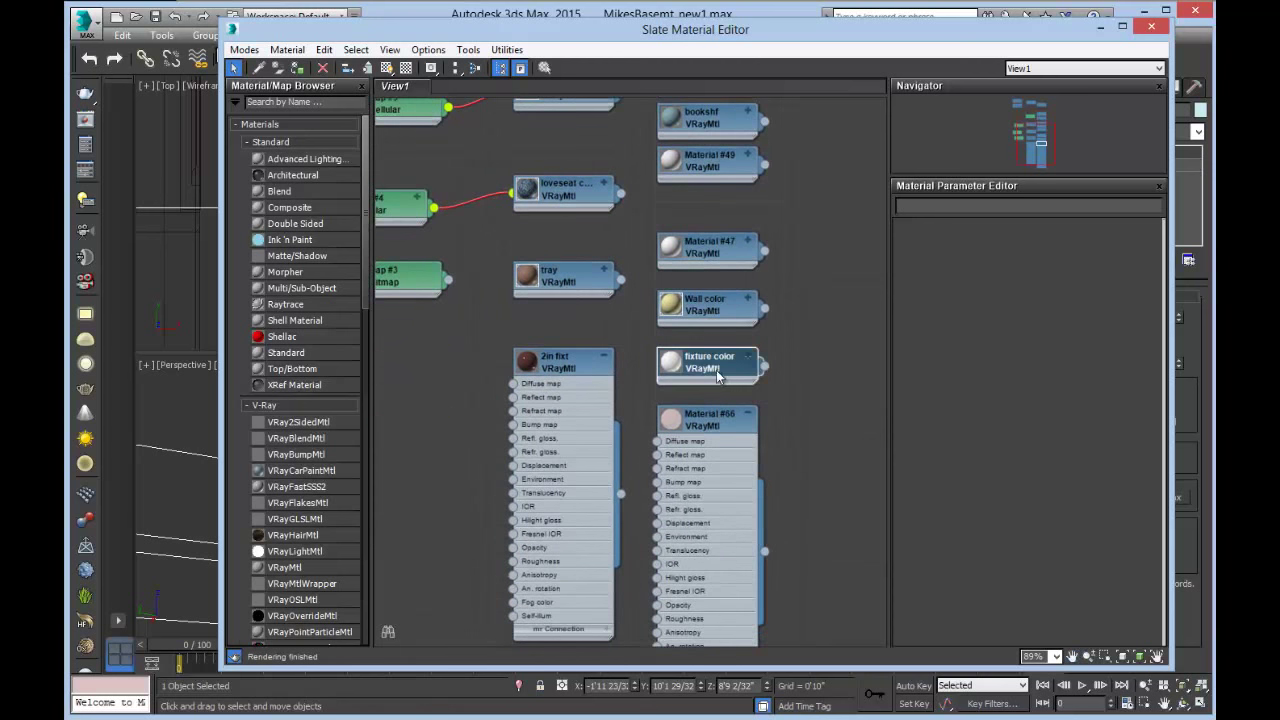
double_click(714, 366)
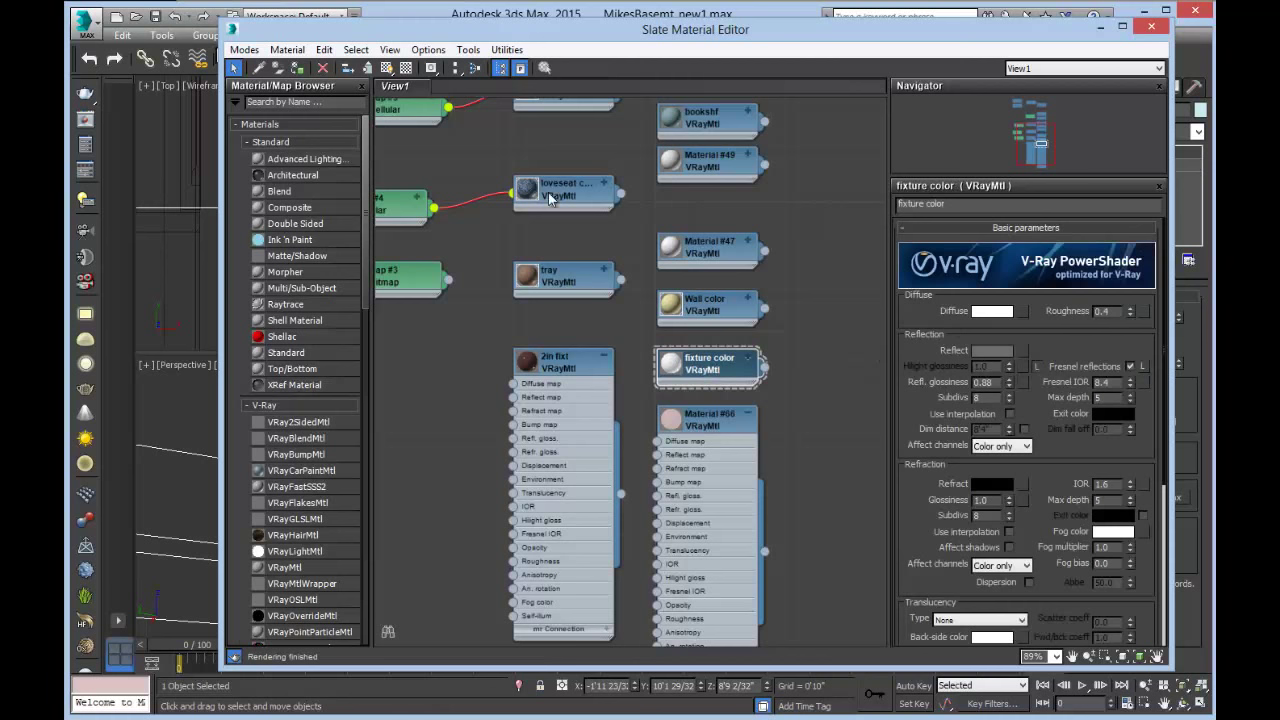
click(1152, 29)
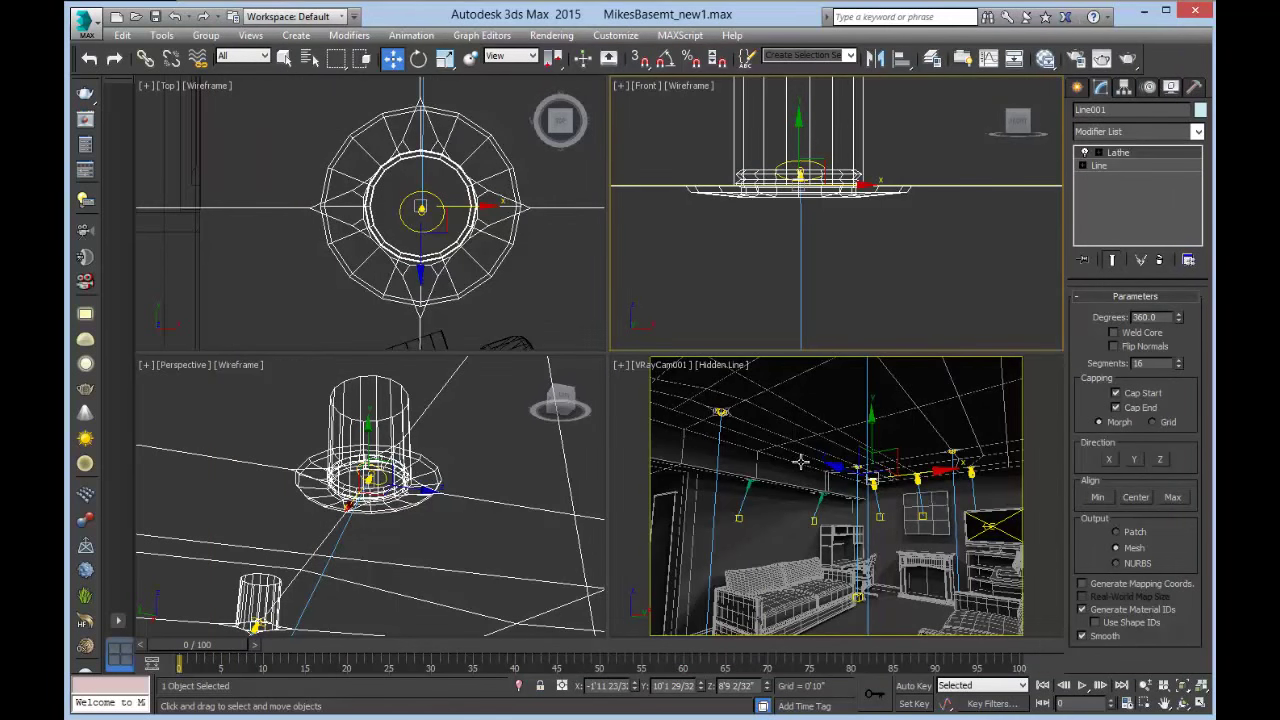
Clone the trim ring in the Top view as two instances spaced along the back row at the other two spotlights.
right_click(728, 232)
click(670, 280)
middle_drag(263, 257, 277, 219)
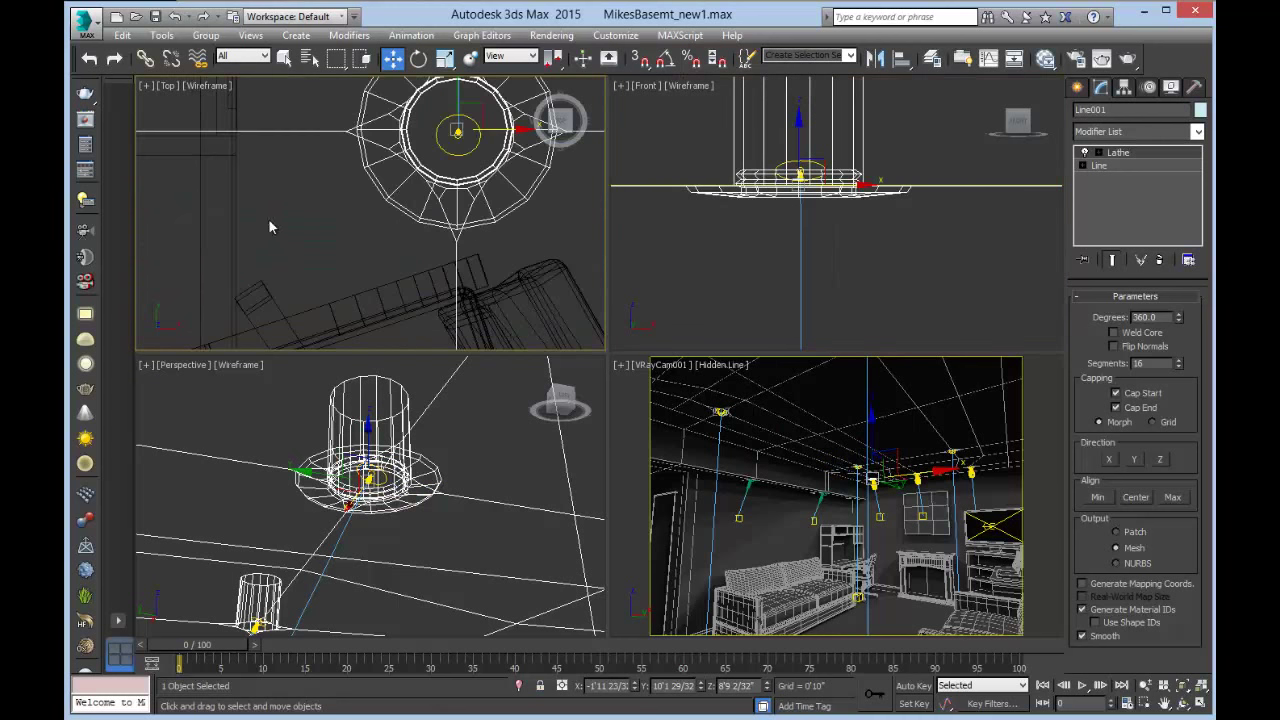
scroll(343, 228, down, 10)
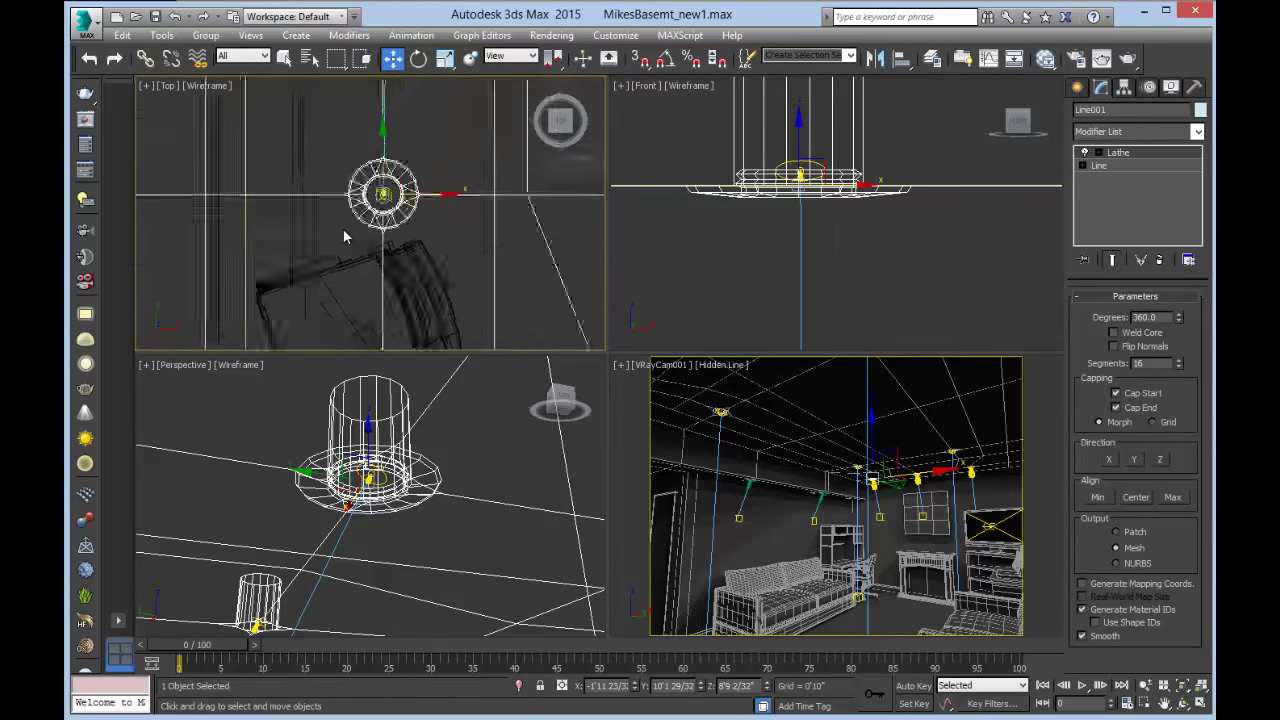
scroll(330, 285, up, 5)
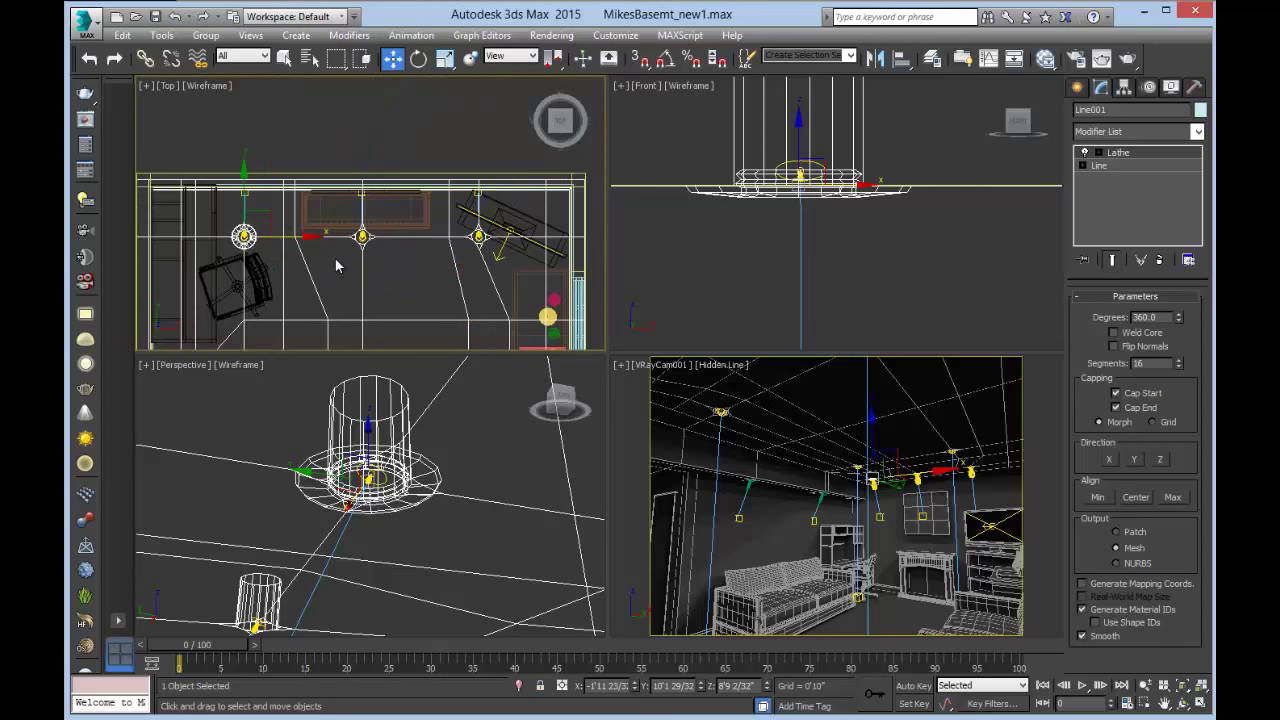
click(362, 236)
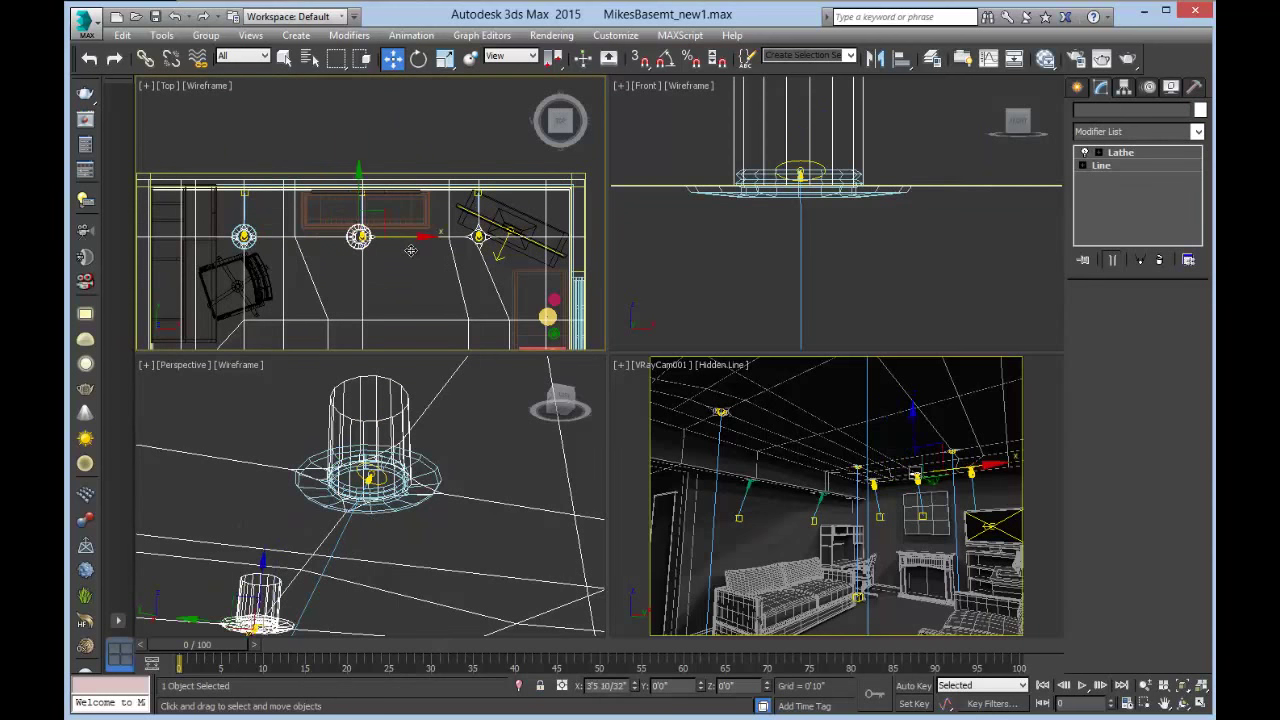
key(ctrl+v)
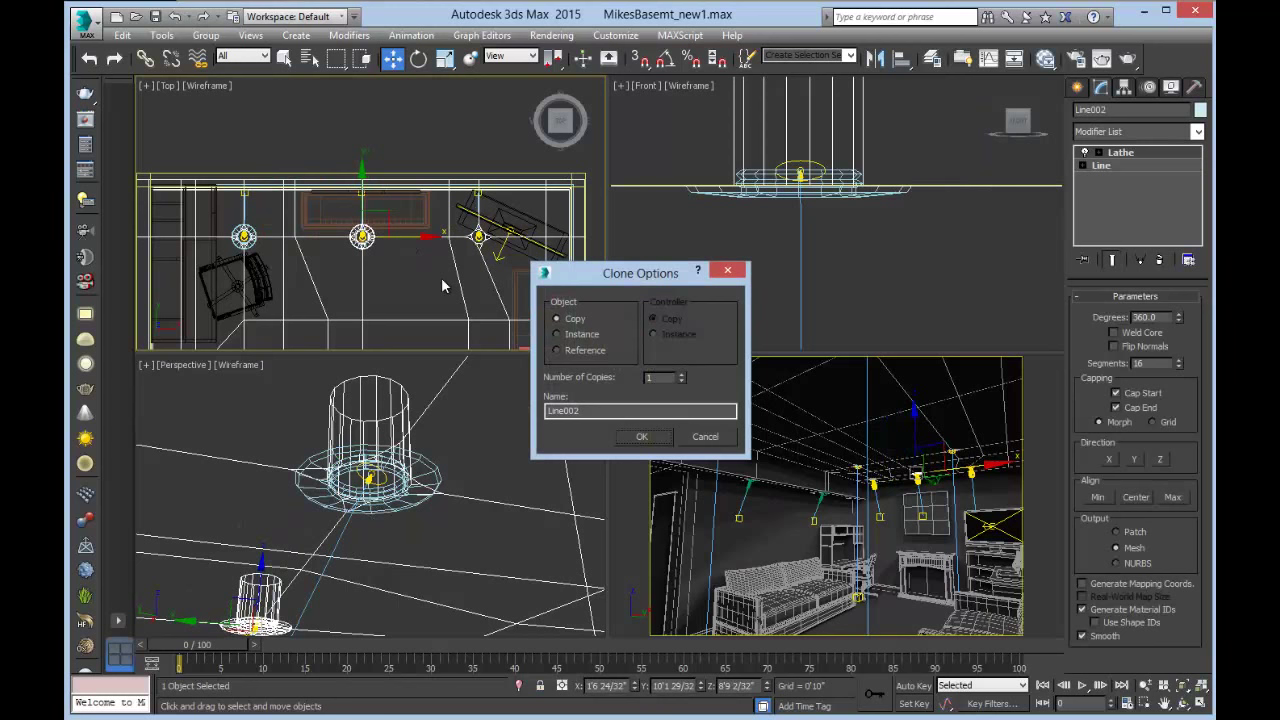
click(558, 335)
click(682, 374)
click(642, 436)
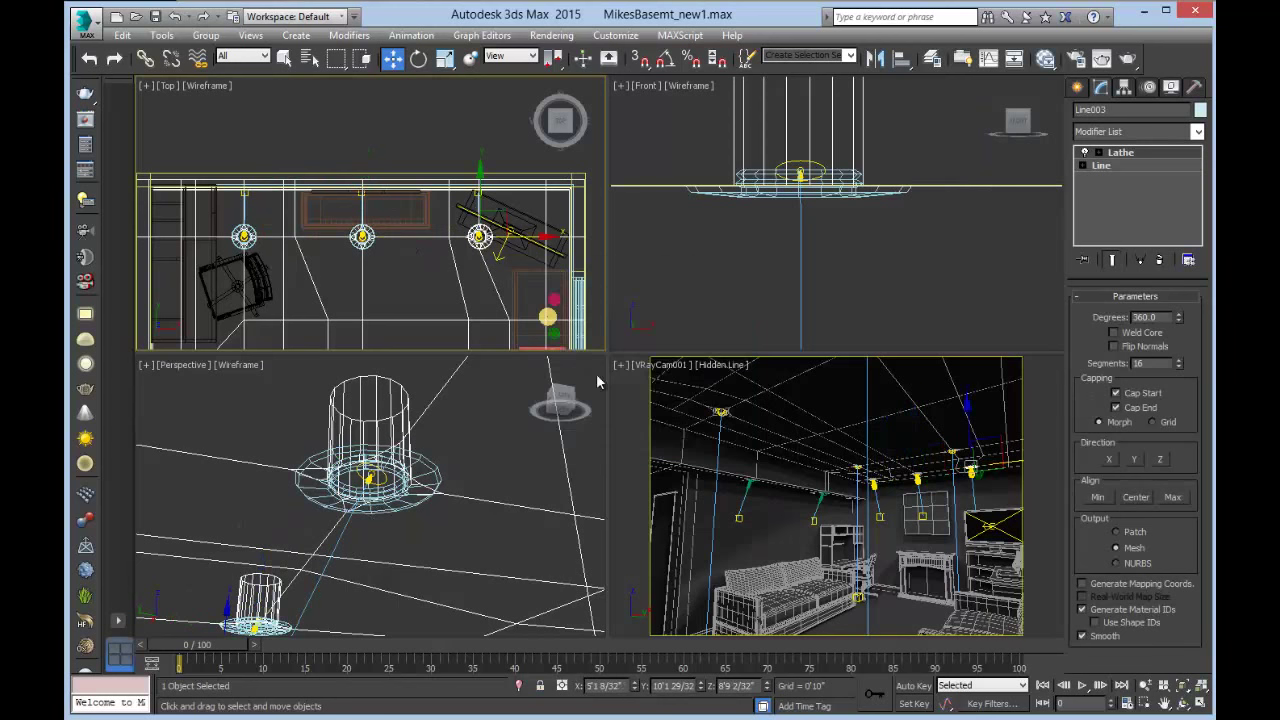
scroll(470, 232, up, 5)
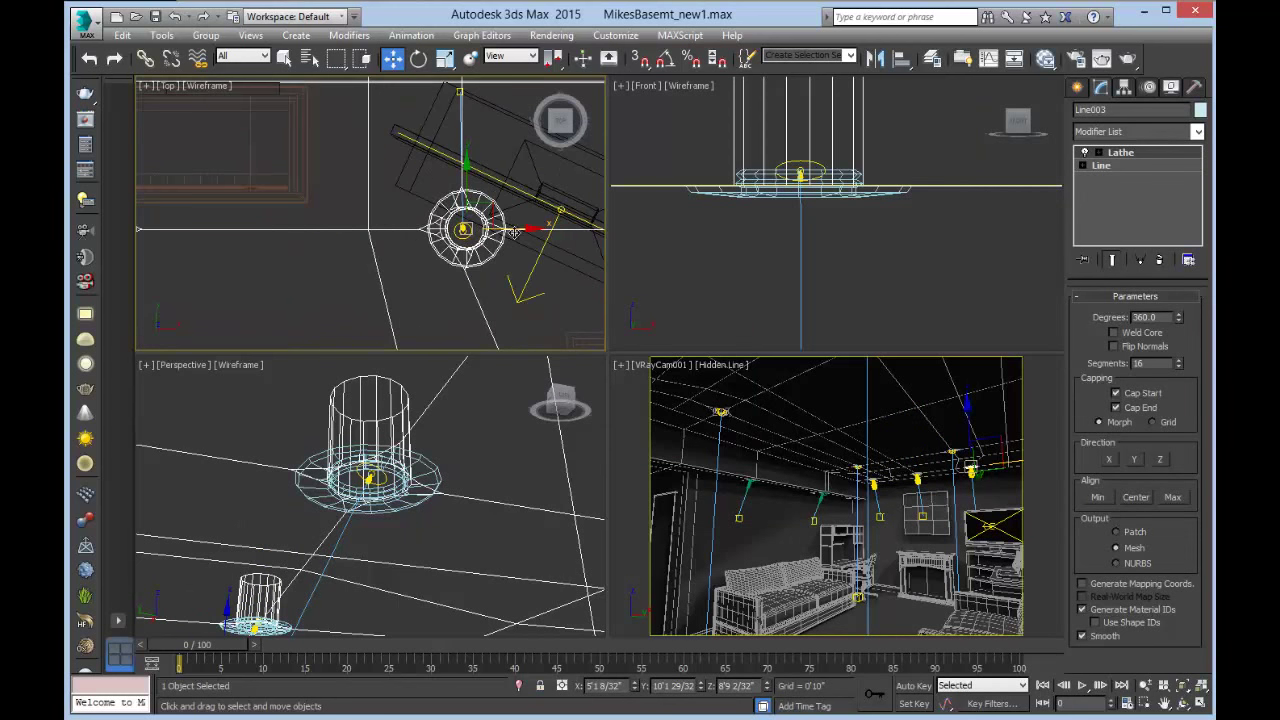
Nudge the trim ring horizontally in the Top view to center it on the spotlight.
drag(514, 230, 511, 230)
middle_drag(260, 278, 456, 248)
scroll(453, 201, down, 5)
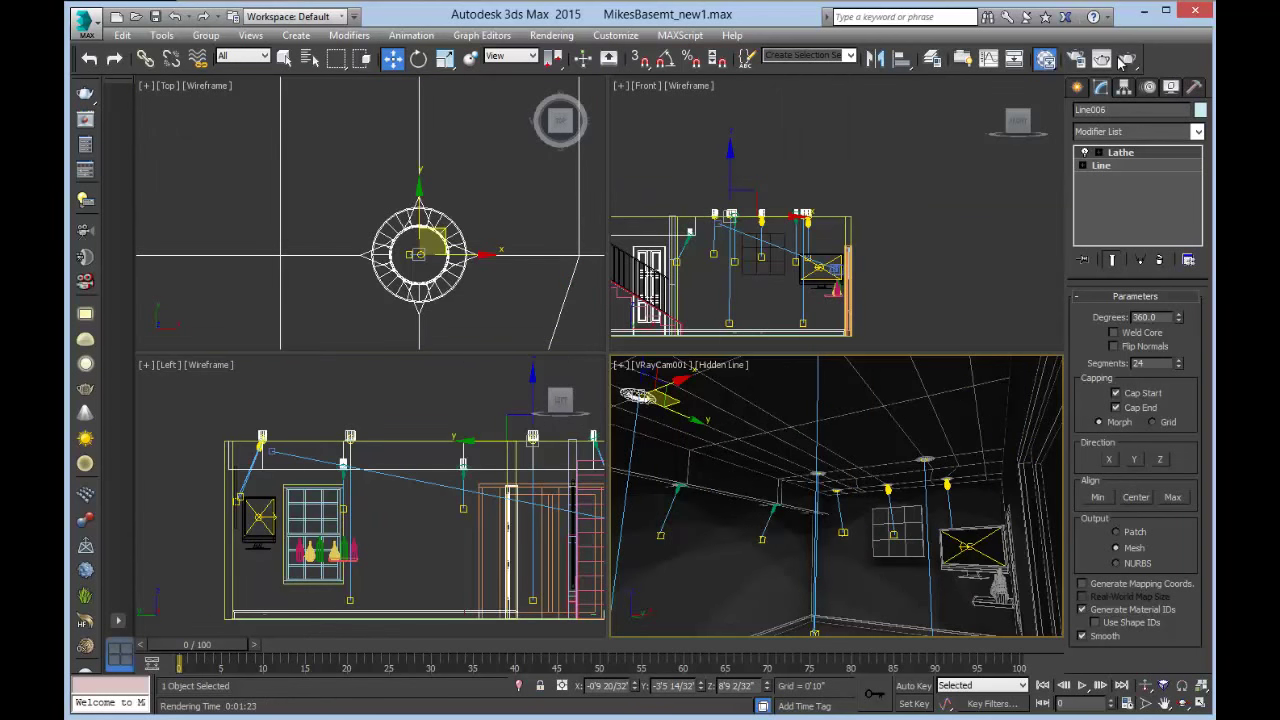
Set the "fixture color" material's diffuse to a dark reddish brown (RGB 36, 14, 14) and close the material editor.
click(1047, 61)
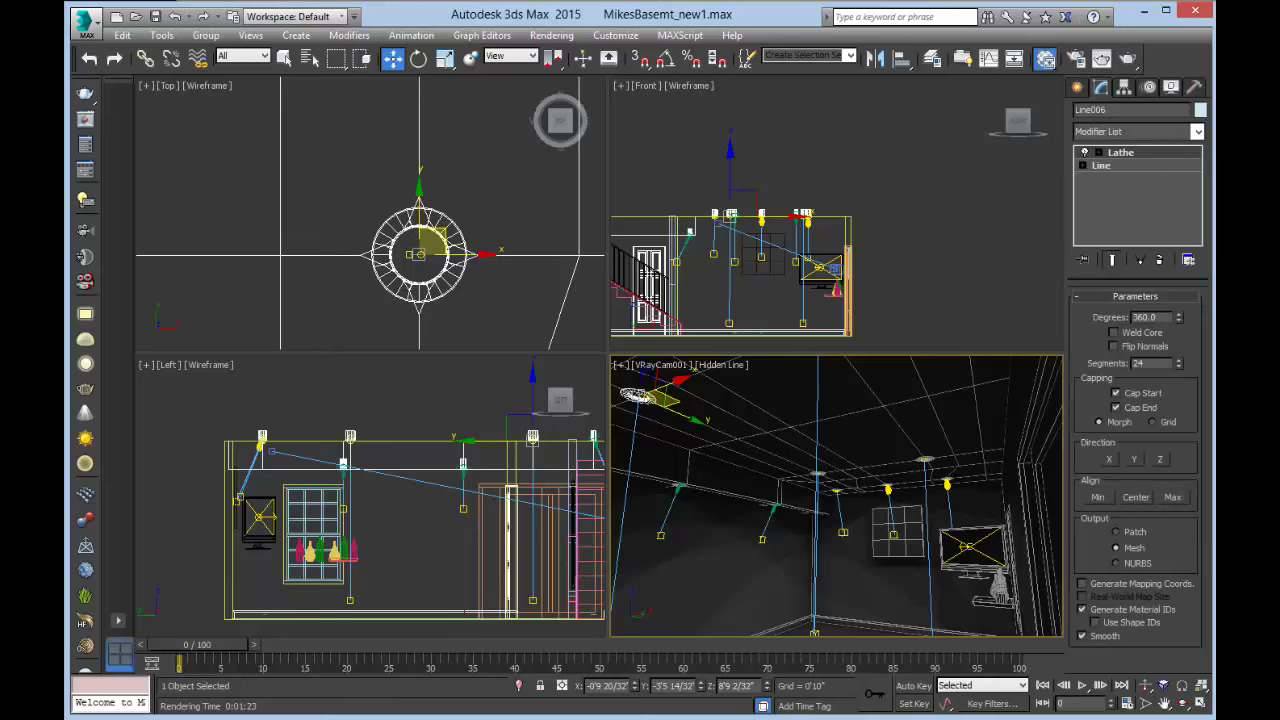
key(m)
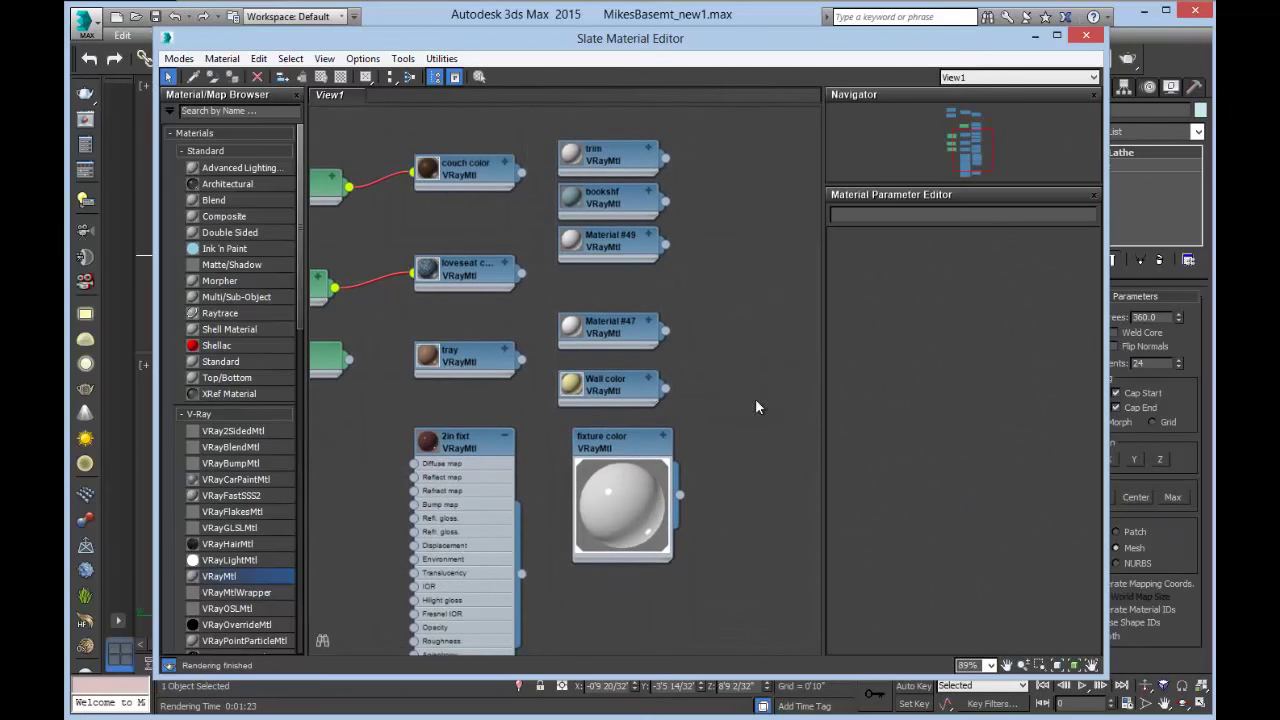
double_click(603, 446)
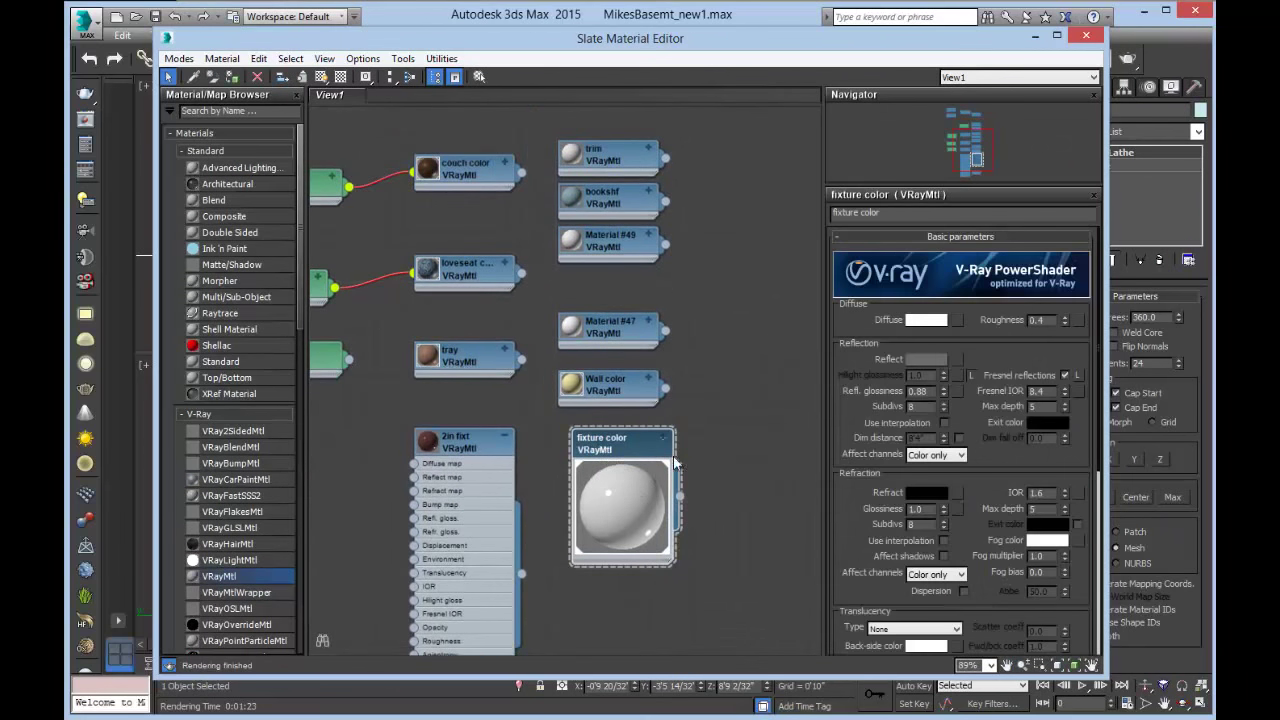
click(925, 320)
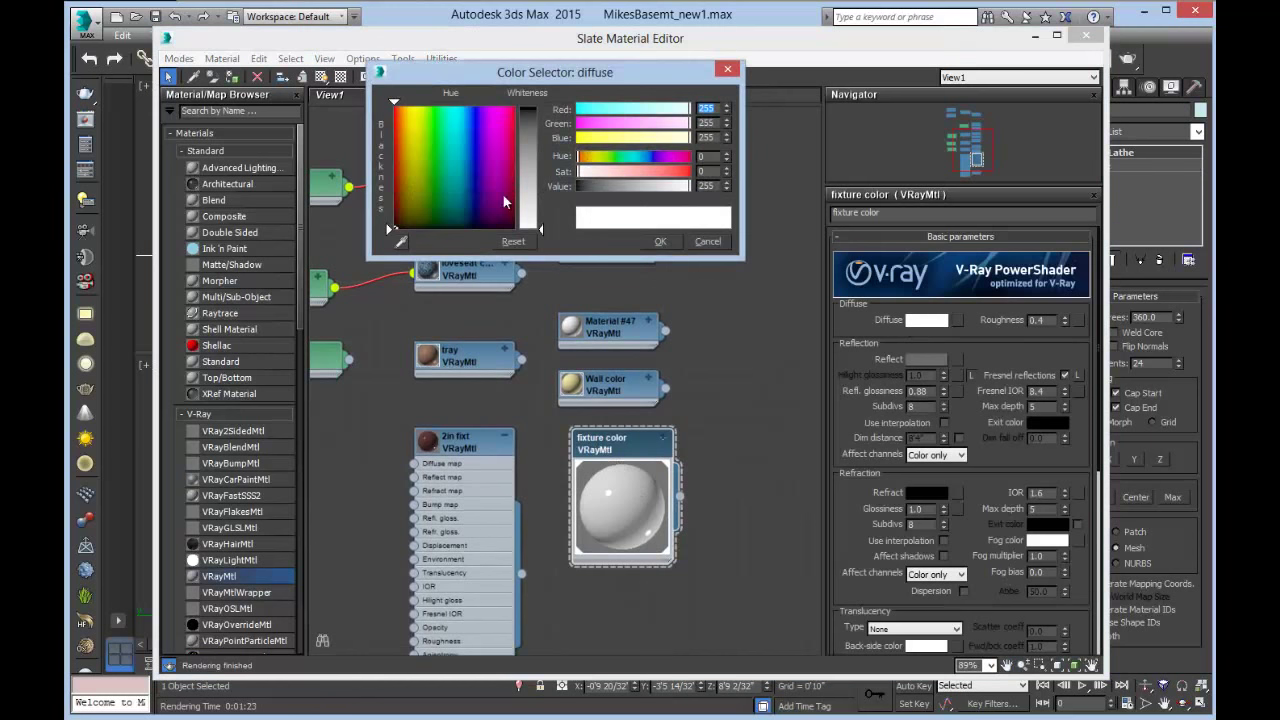
click(394, 183)
click(527, 170)
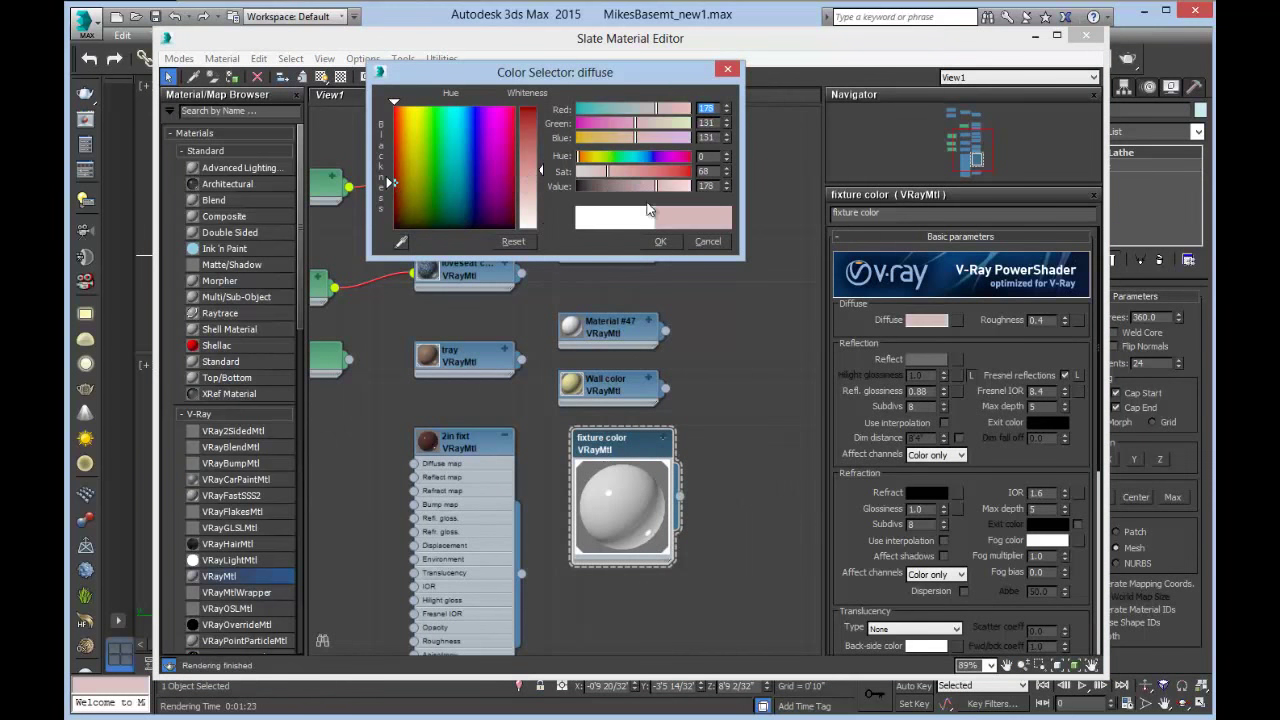
click(593, 185)
drag(640, 168, 645, 170)
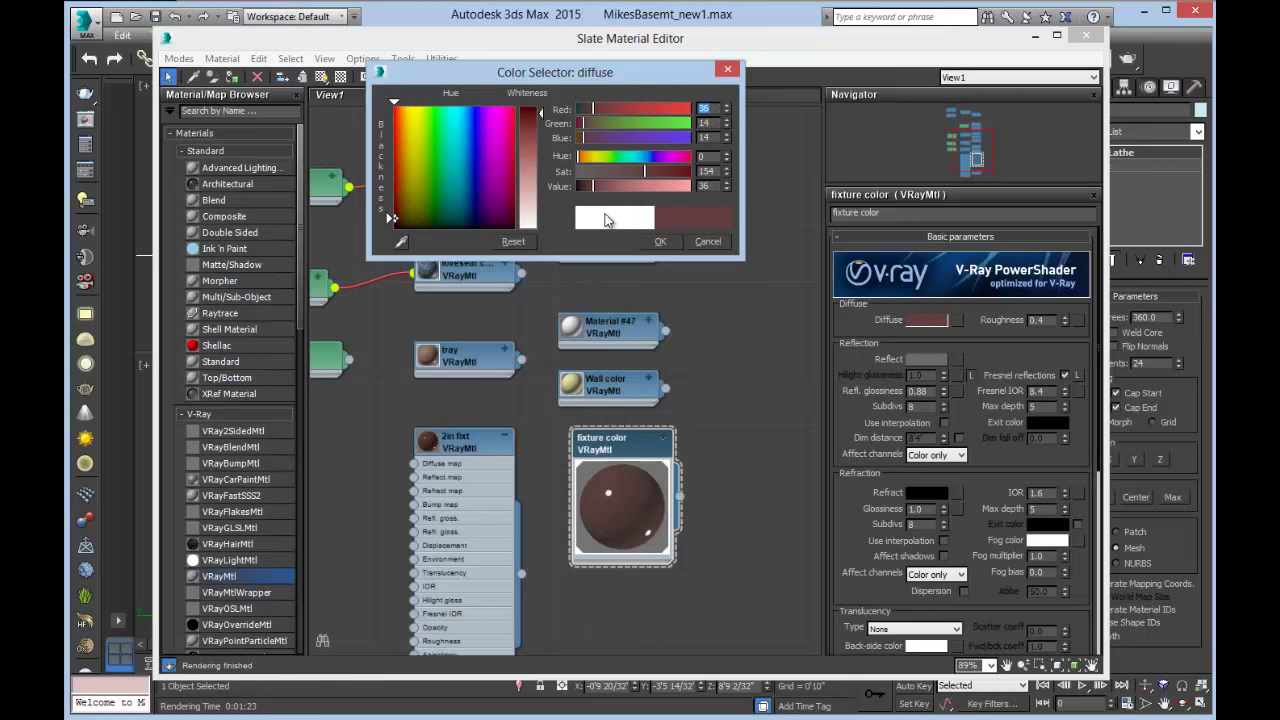
click(660, 241)
click(1086, 36)
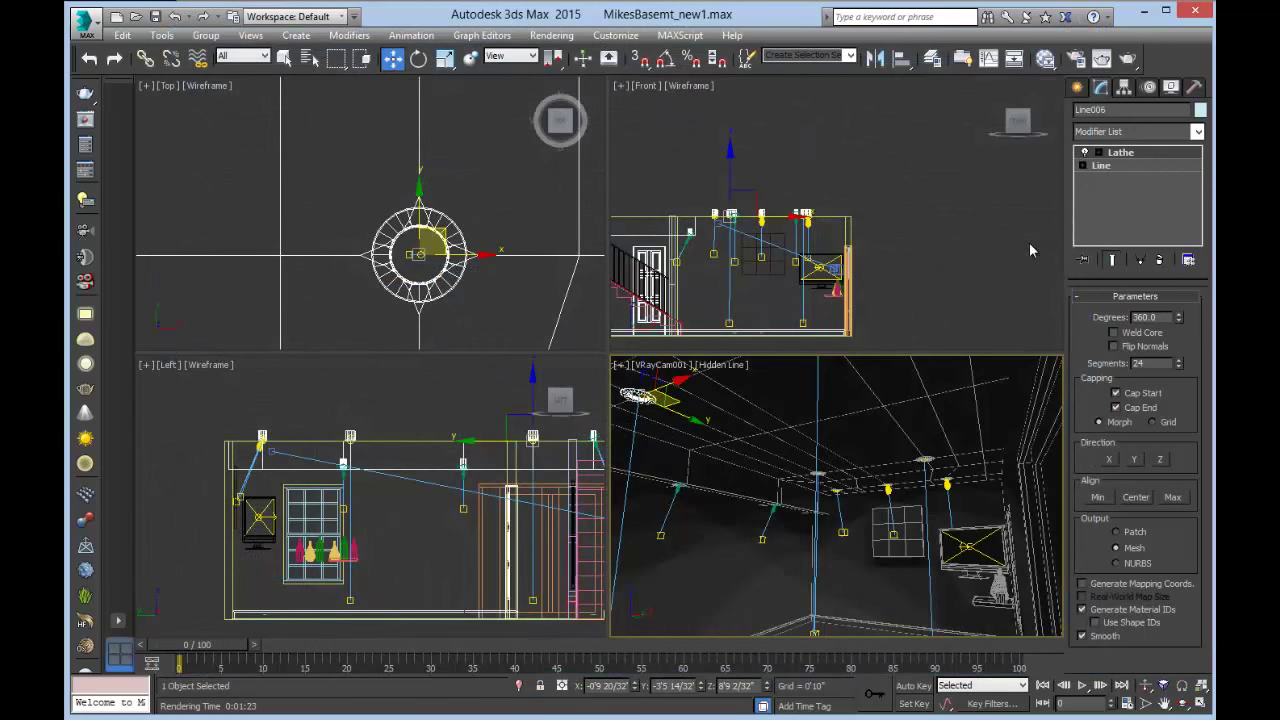
Render only a region around the recessed ceiling lights near the back wall in the V-Ray frame buffer.
click(85, 120)
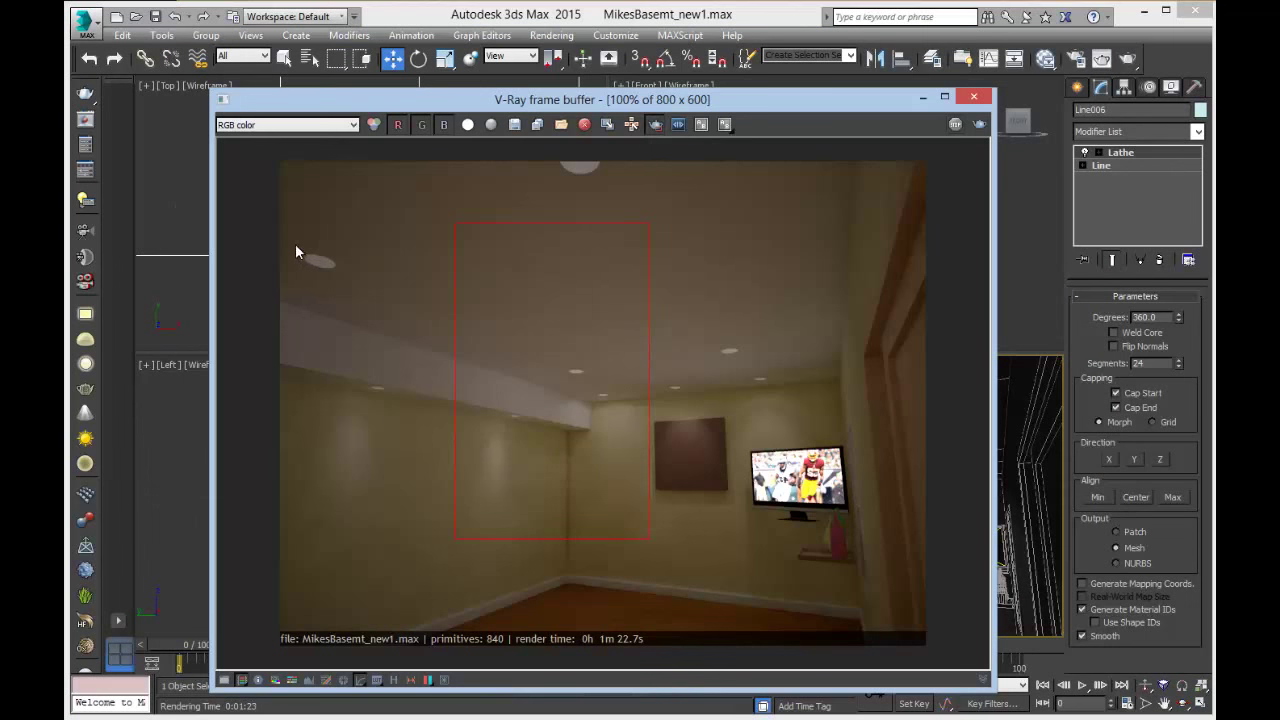
drag(558, 342, 792, 407)
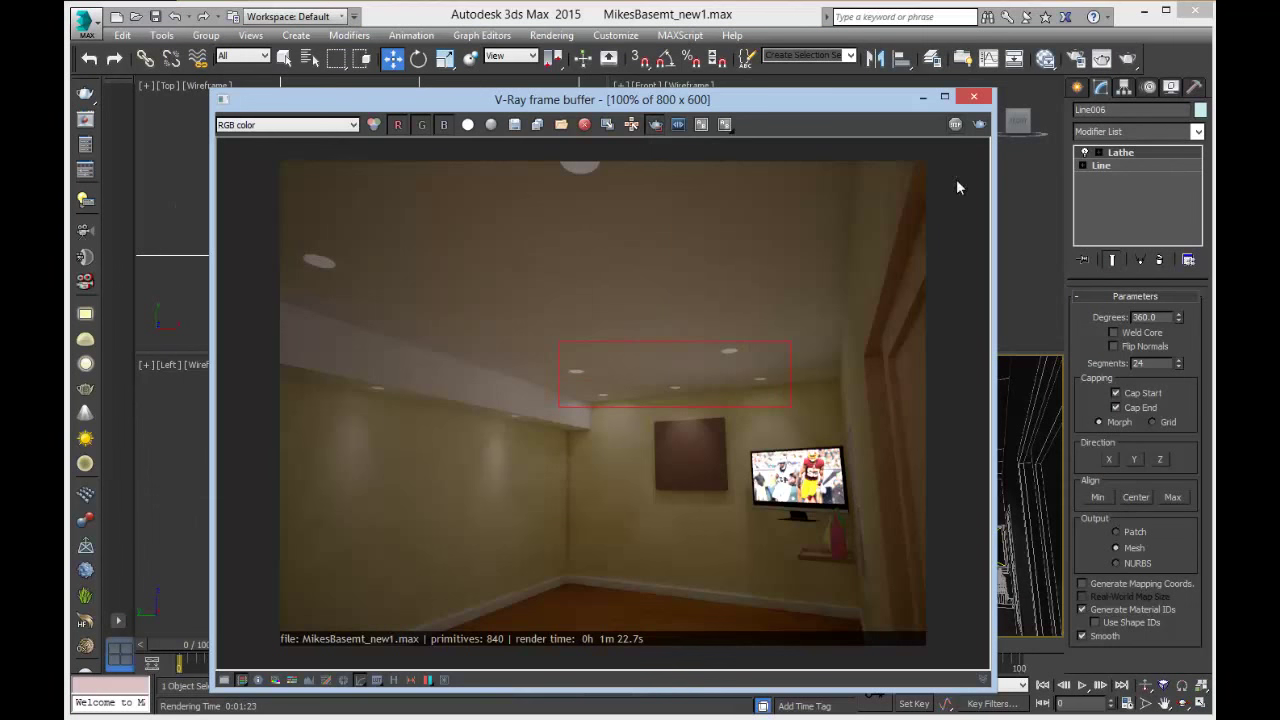
key(shift+q)
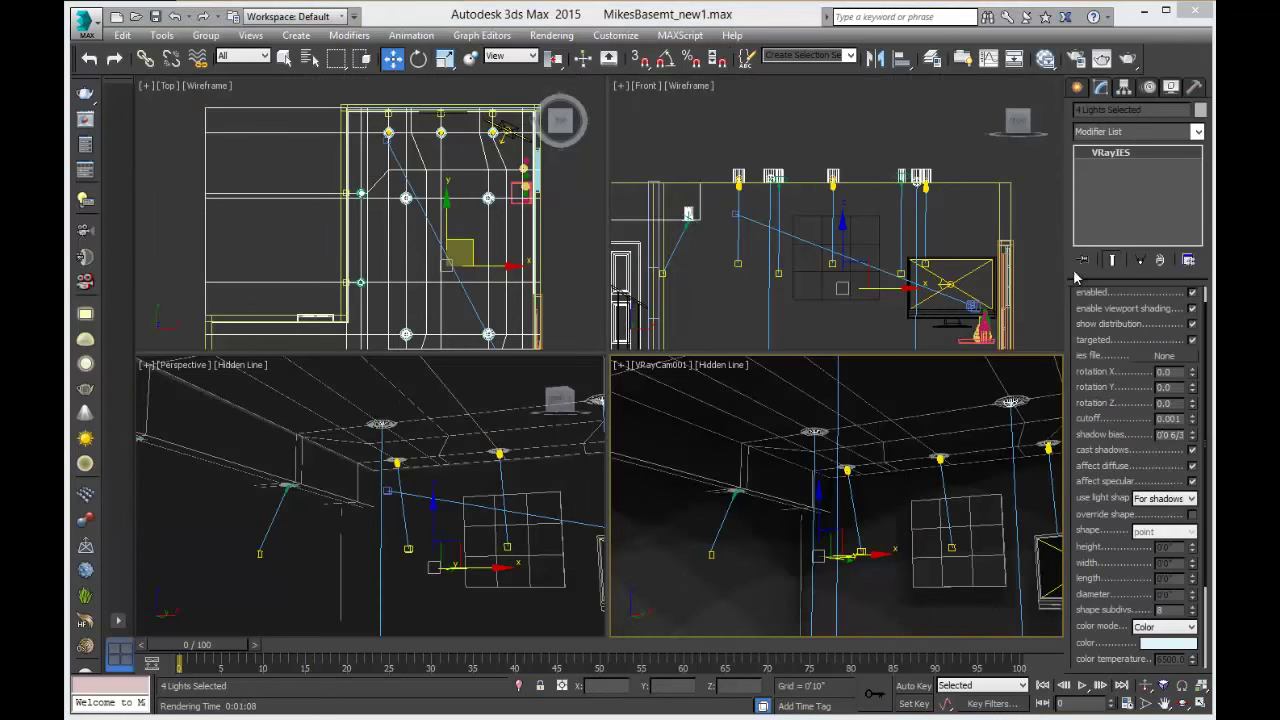
Select the V-Ray physical camera in the Front view and set its film speed (ISO) to 100.
click(971, 305)
key(z)
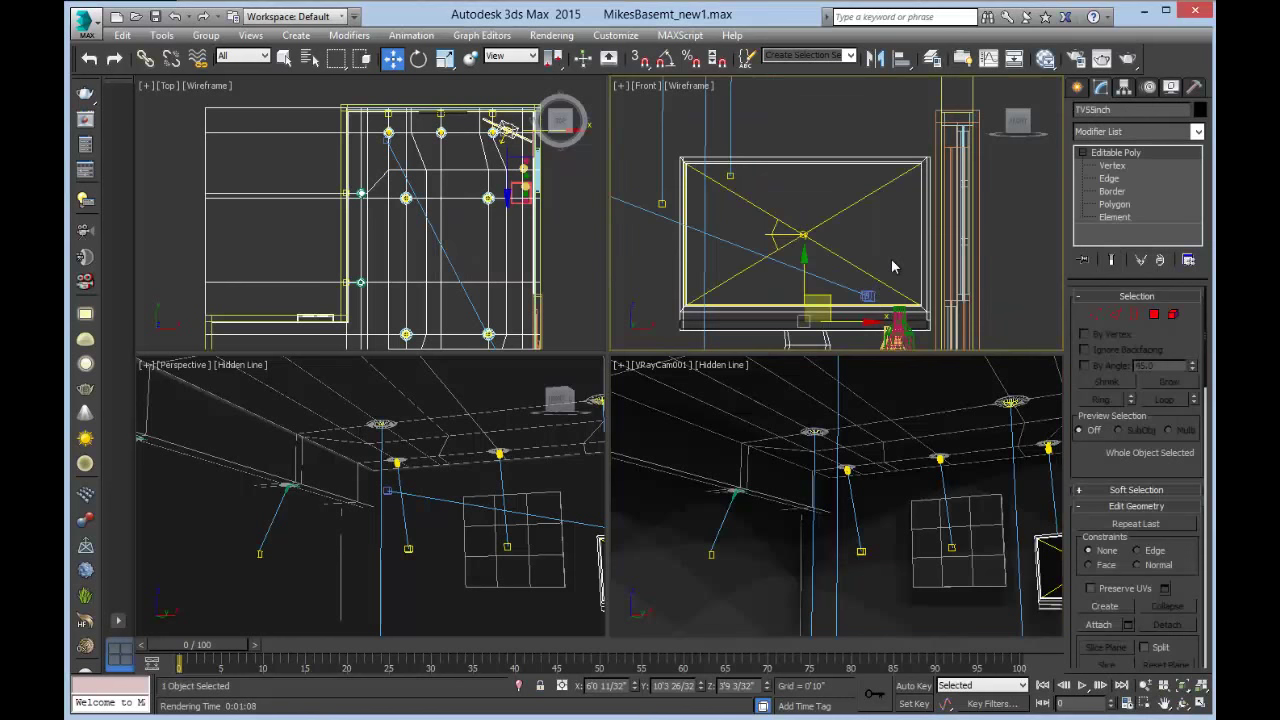
click(867, 297)
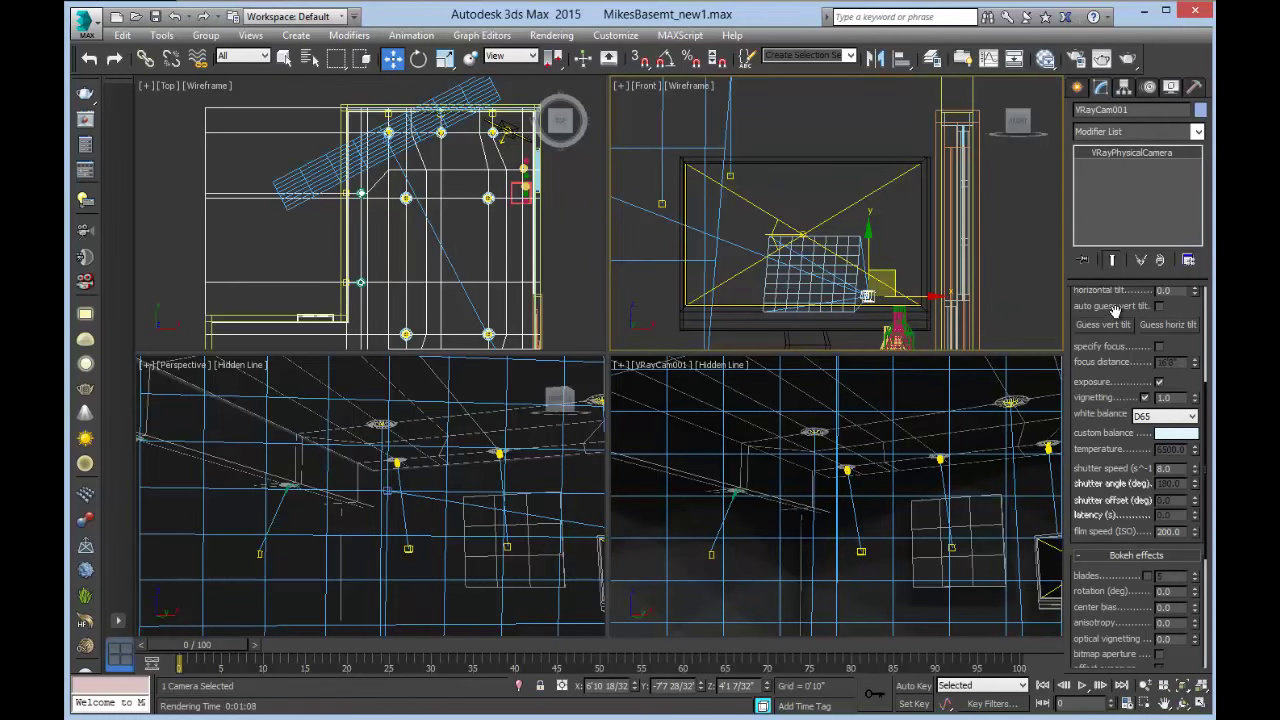
scroll(1140, 346, down, 2)
double_click(1168, 478)
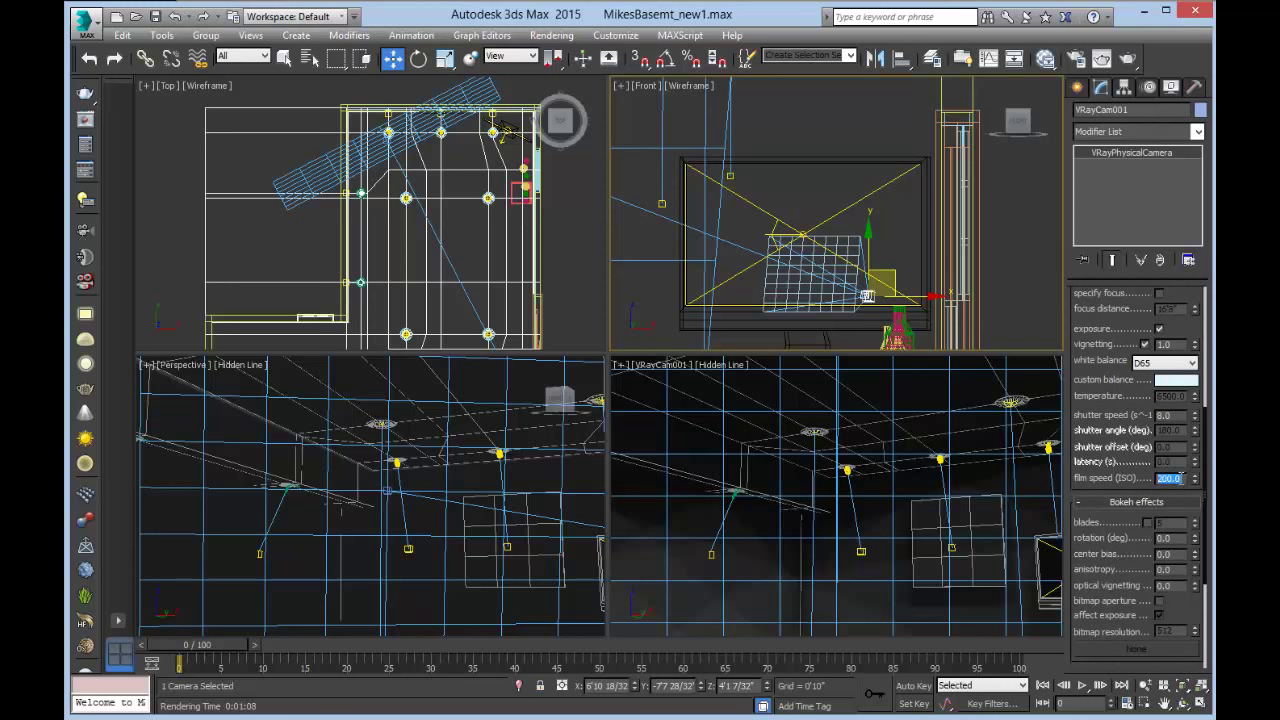
drag(1178, 478, 1150, 483)
text(100)
scroll(1150, 390, up, 5)
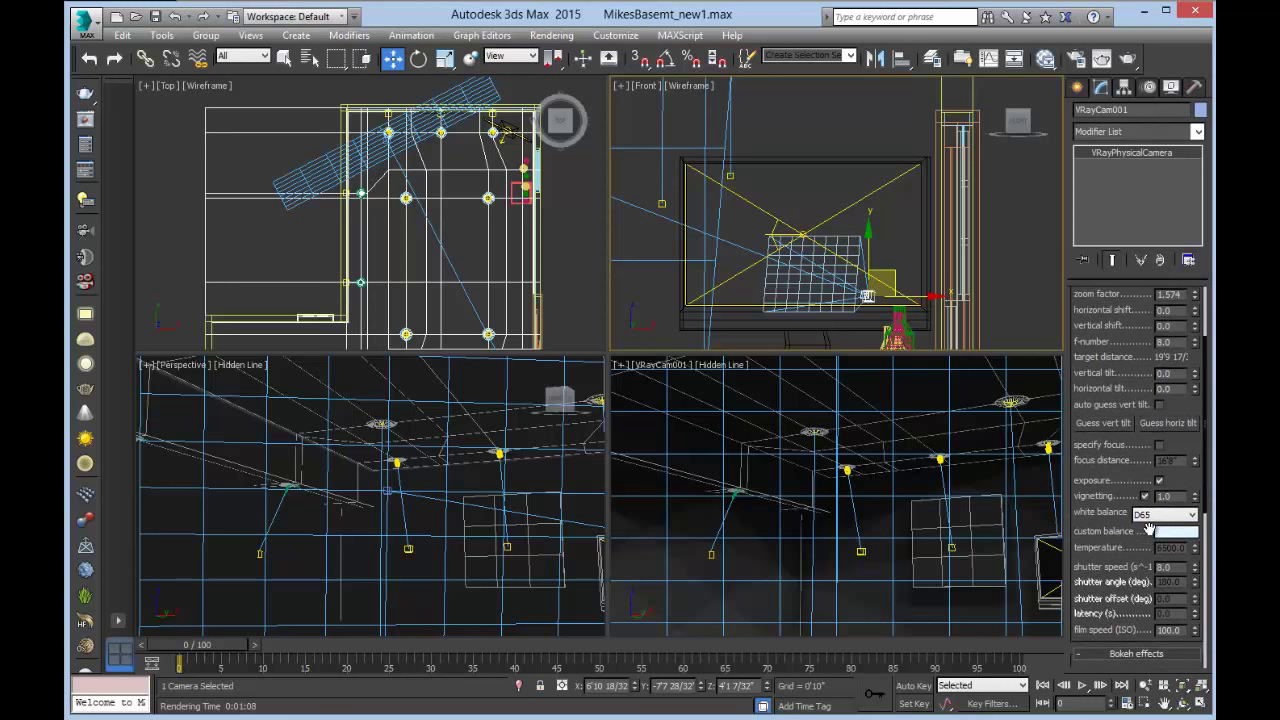
Render the VRayCam001 view and move the frame buffer window clear of the command panel.
click(1162, 481)
double_click(1168, 567)
right_click(956, 403)
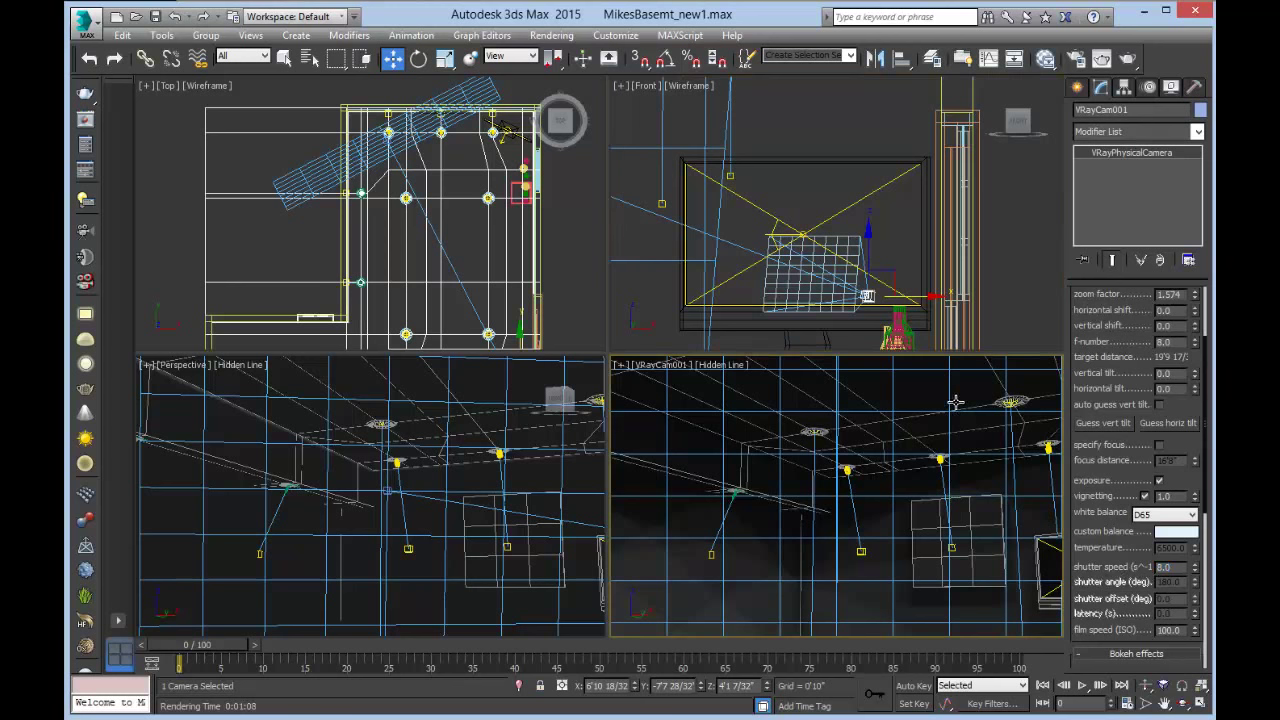
click(1127, 60)
drag(596, 199, 725, 76)
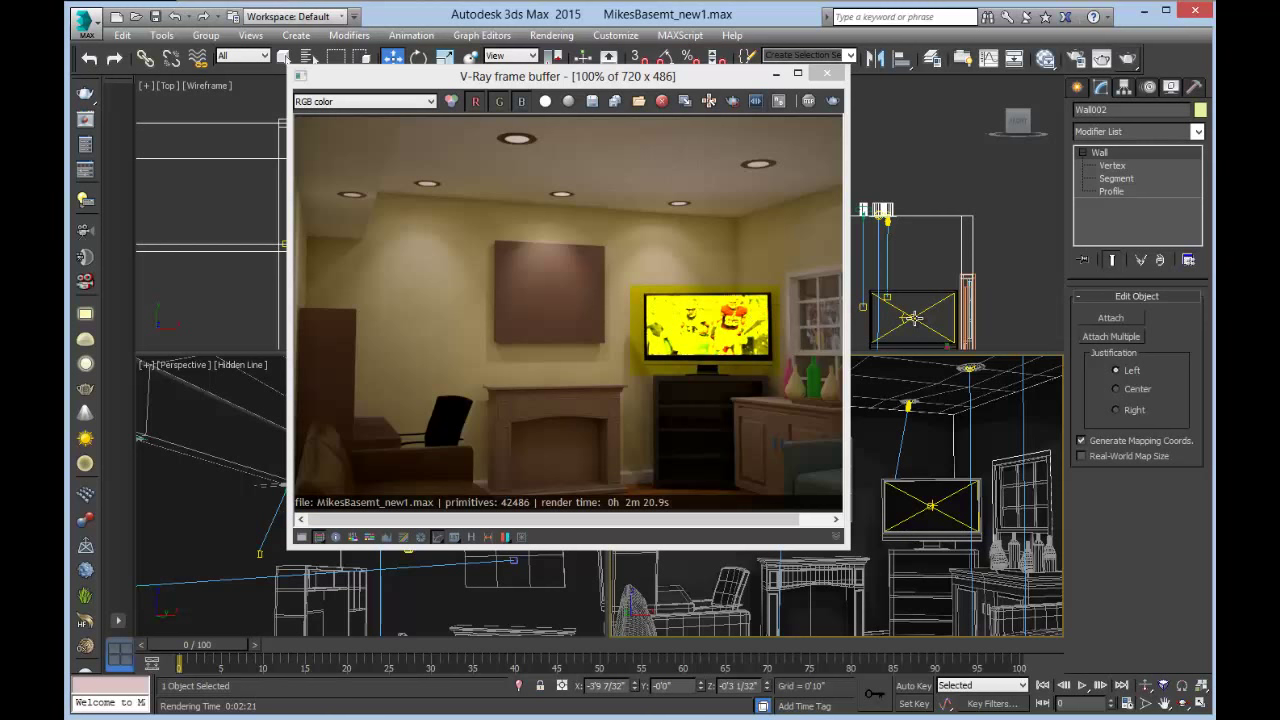
Select the V-Ray plane light on the TV screen and set its intensity multiplier to 1.0.
click(910, 318)
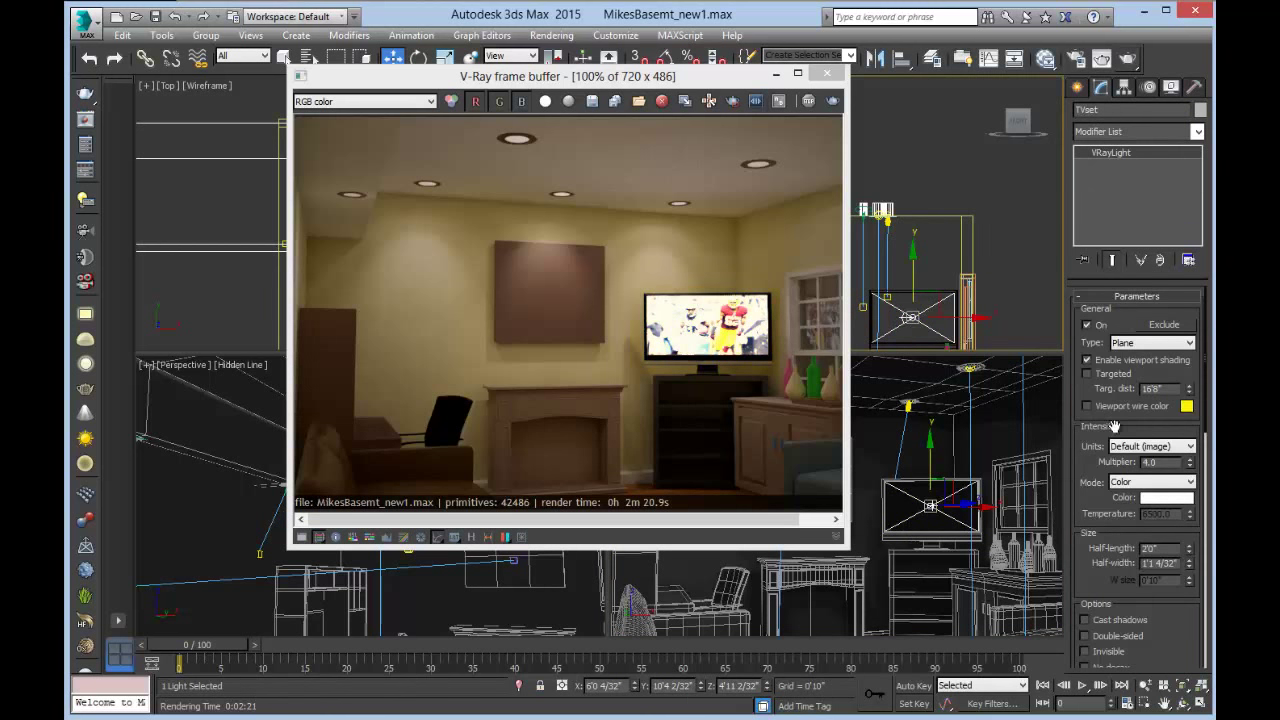
drag(1147, 418, 1152, 295)
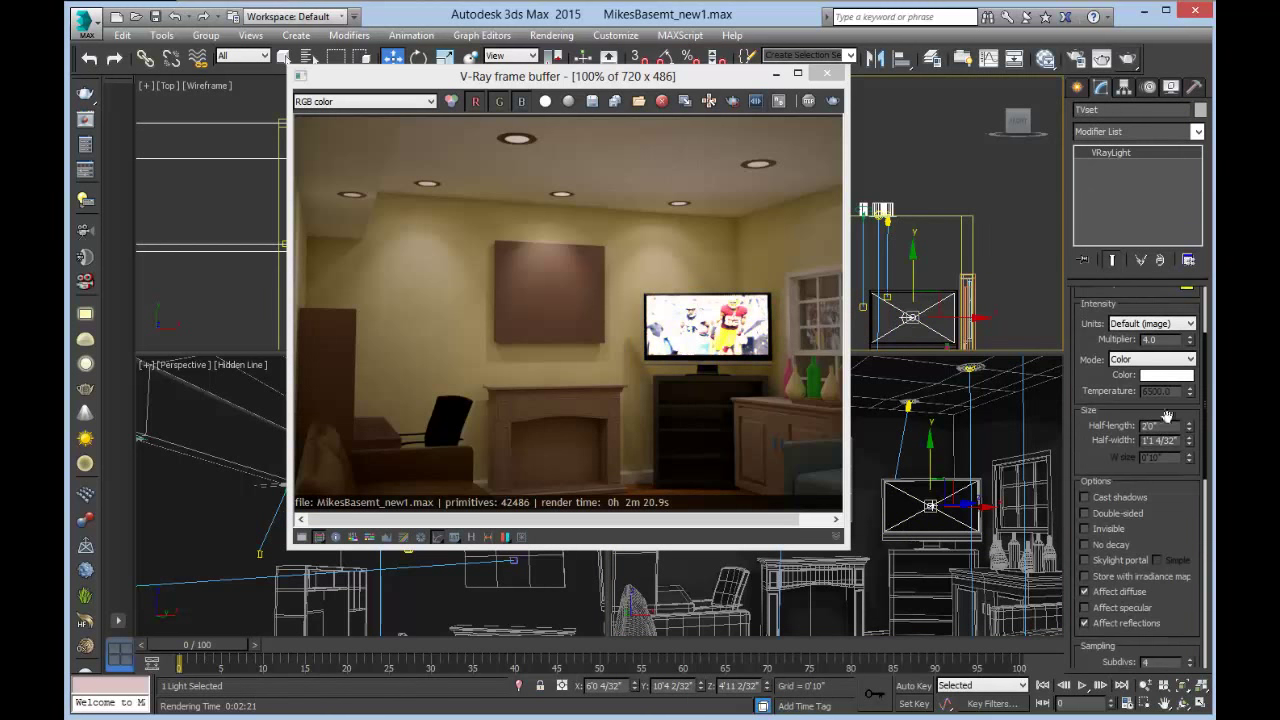
double_click(1149, 340)
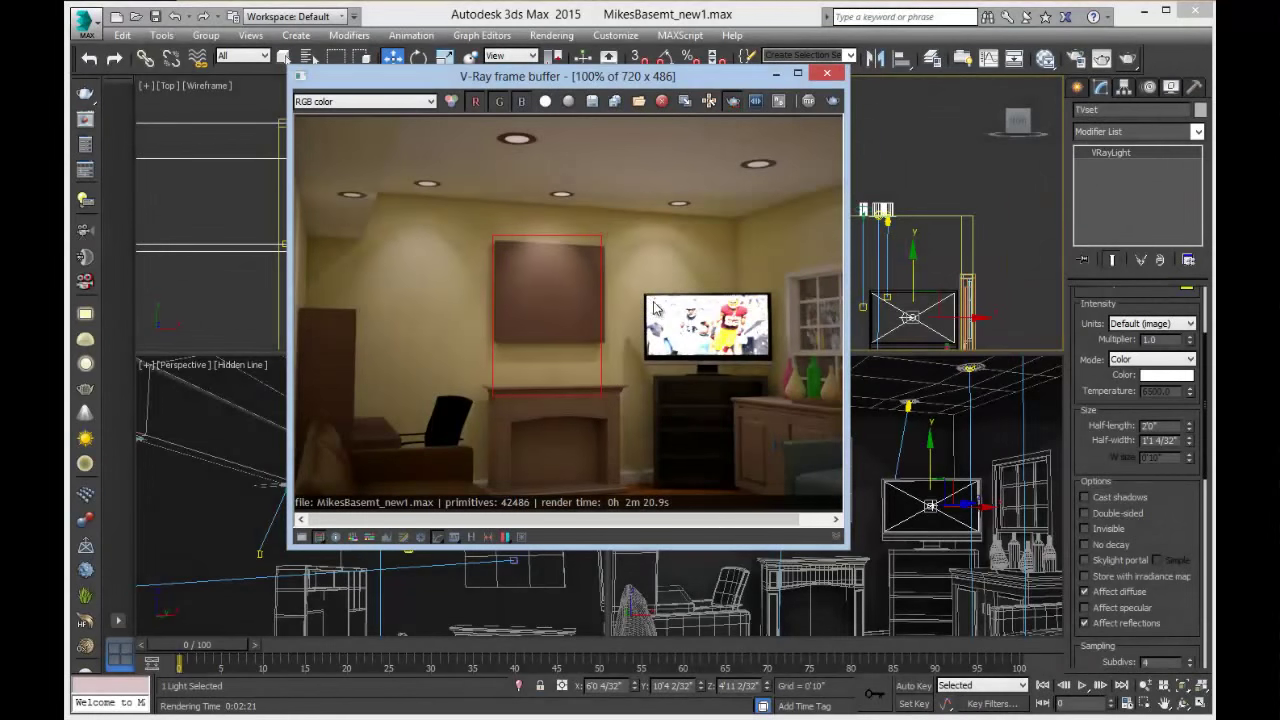
Re-render only the region around the TV screen, and turn region rendering off.
drag(645, 294, 771, 358)
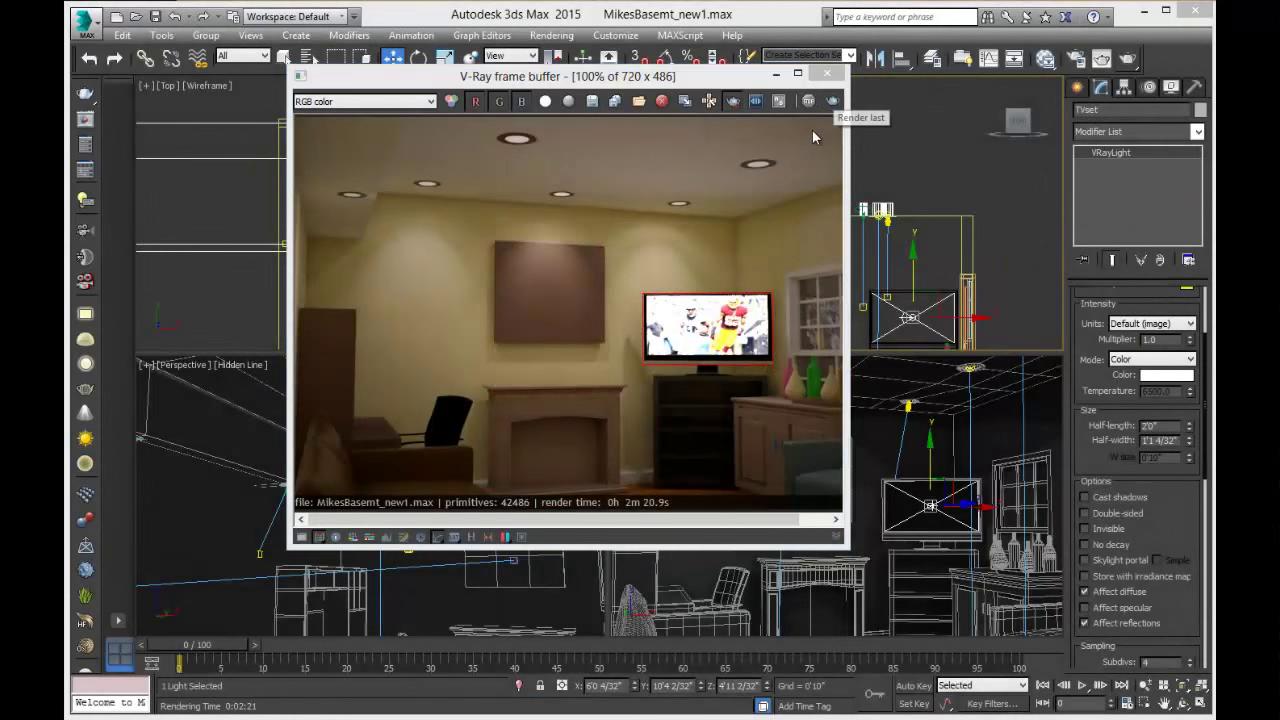
click(808, 100)
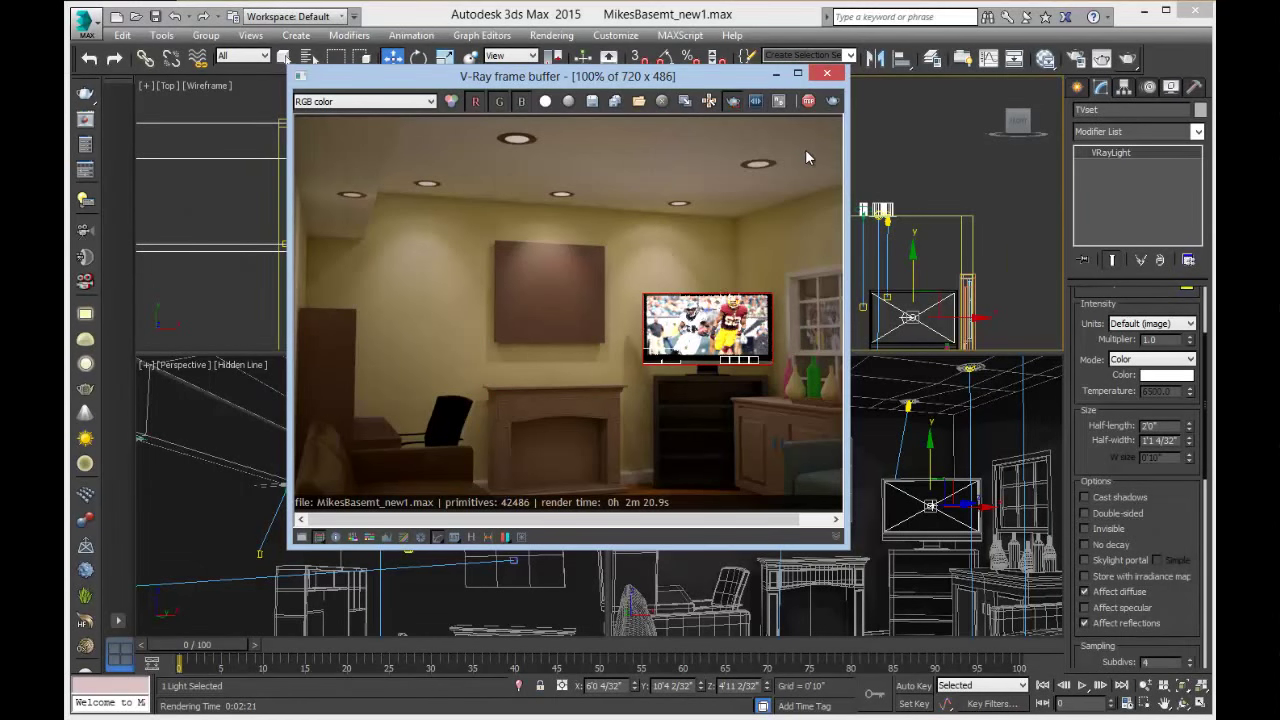
click(735, 102)
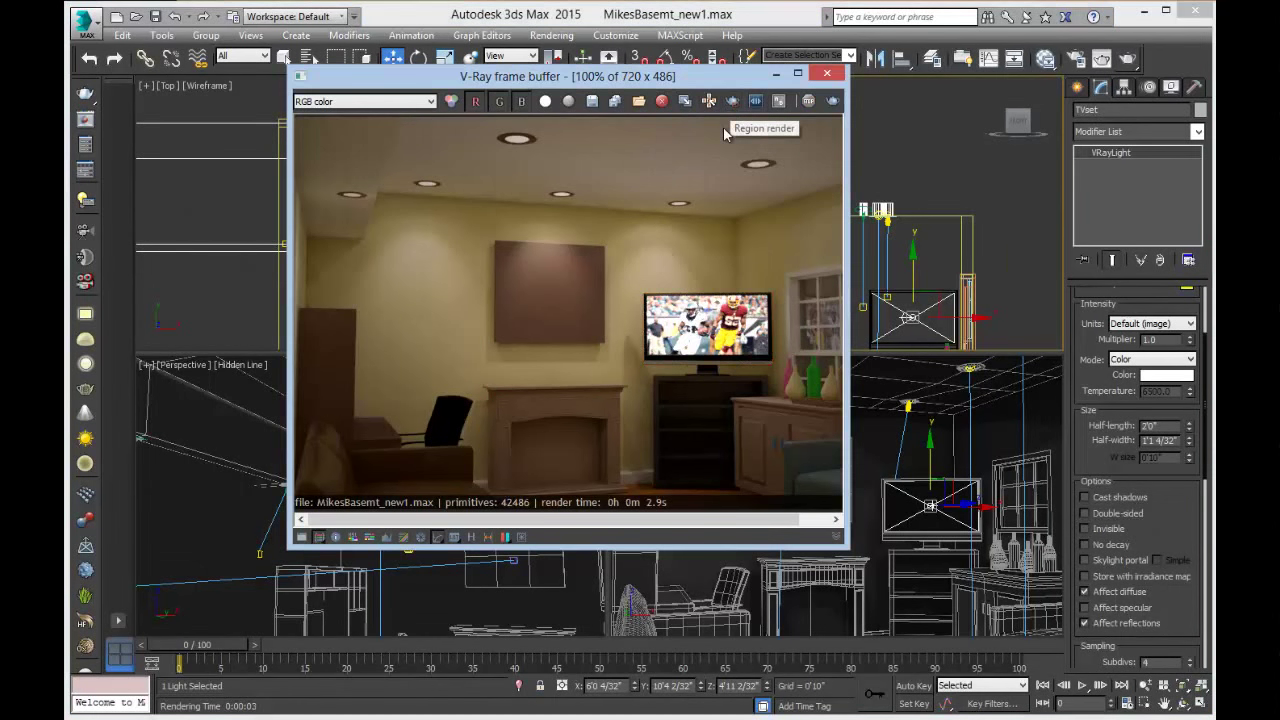